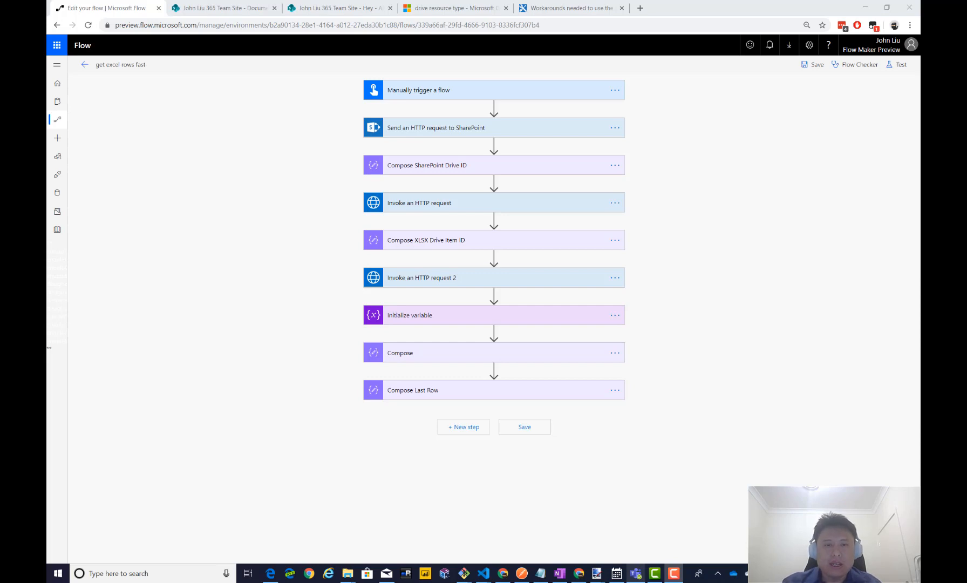
# Add a new step to the end of the flow, search for "excel" and open the Excel Online (Business) connector.
pyautogui.click(463, 427)
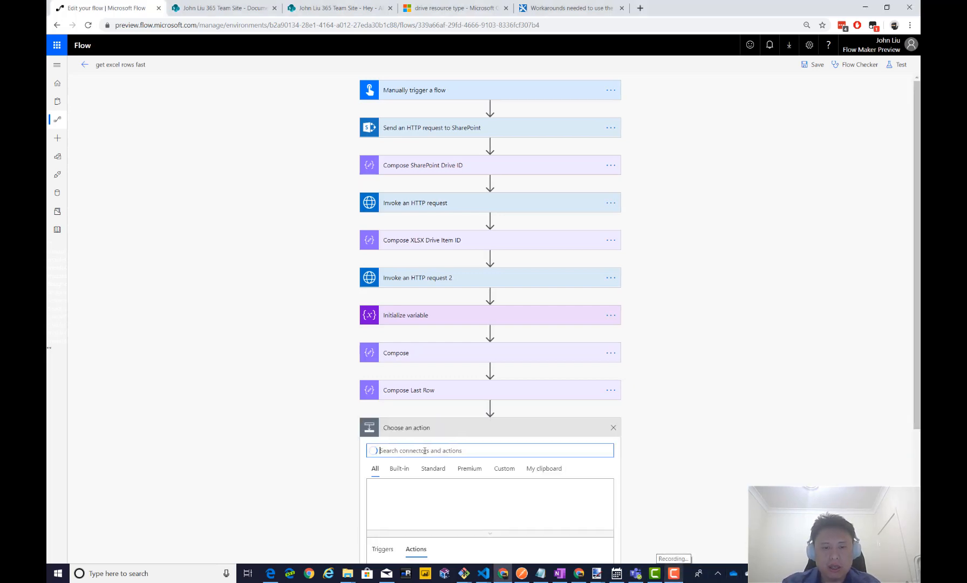
pyautogui.write('excel')
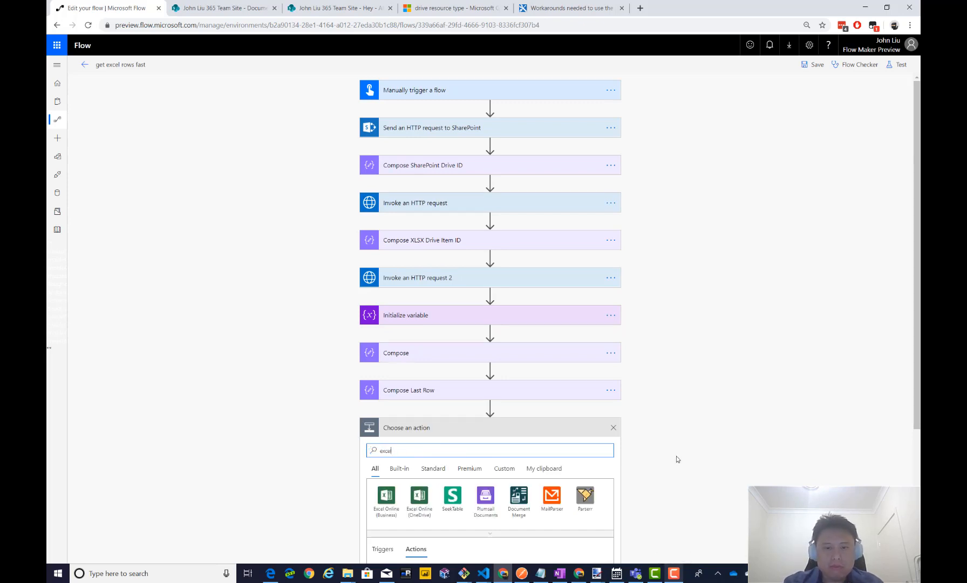
pyautogui.scroll(-2, 677, 458)
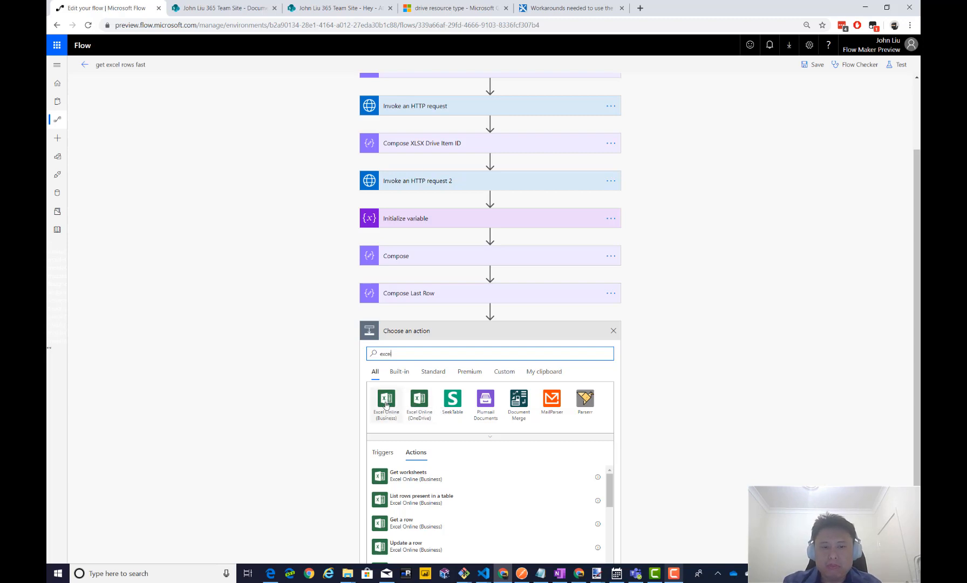
pyautogui.click(386, 402)
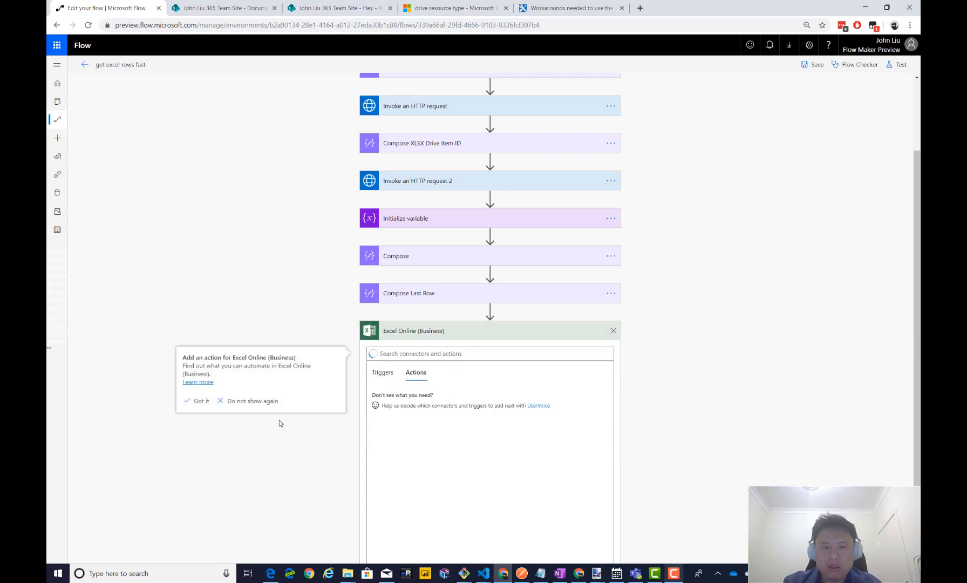
# Review the available Excel Online (Business) actions, and close the action chooser without adding one.
pyautogui.scroll(-2, 684, 447)
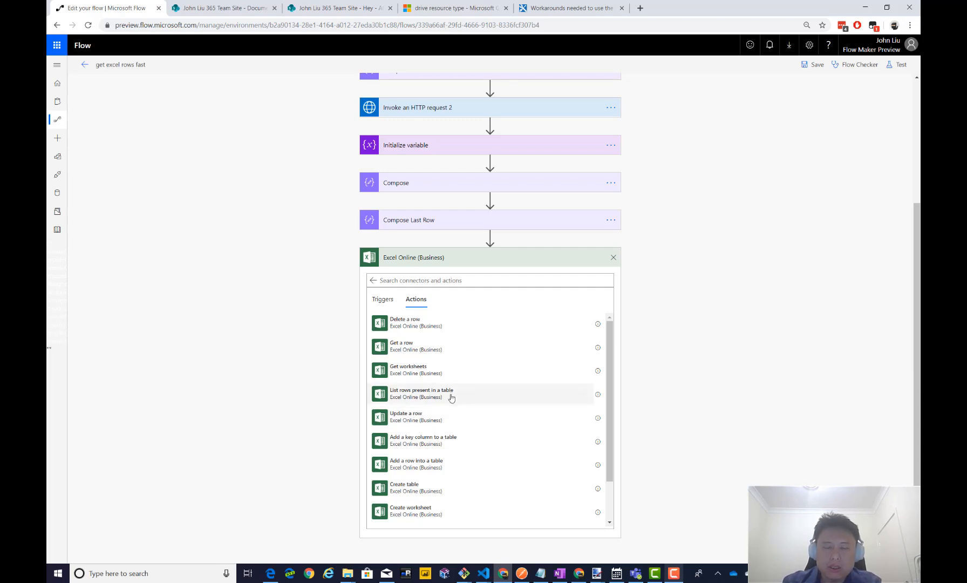
pyautogui.scroll(-2, 450, 398)
pyautogui.scroll(2, 456, 475)
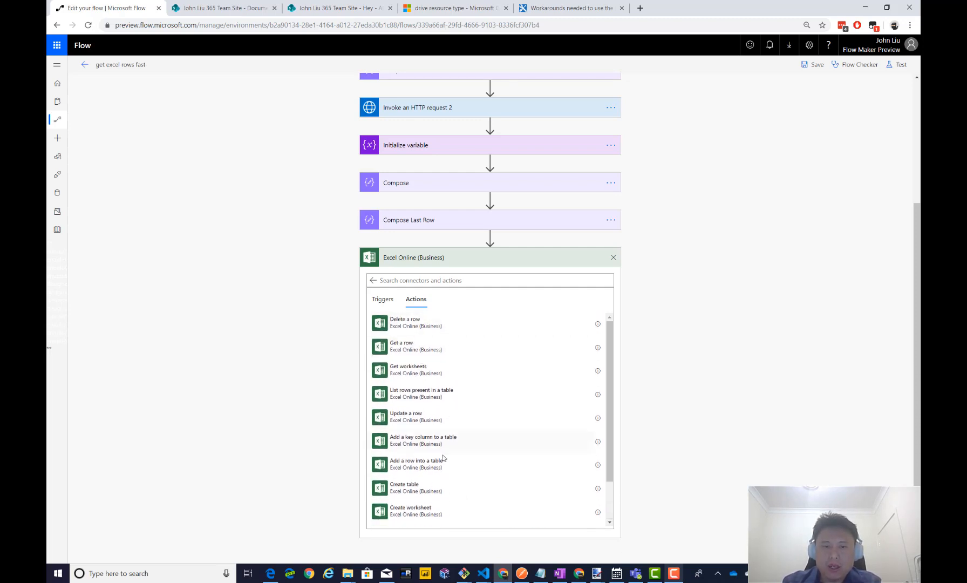
pyautogui.scroll(-2, 447, 409)
pyautogui.scroll(2, 436, 363)
pyautogui.scroll(-2, 440, 372)
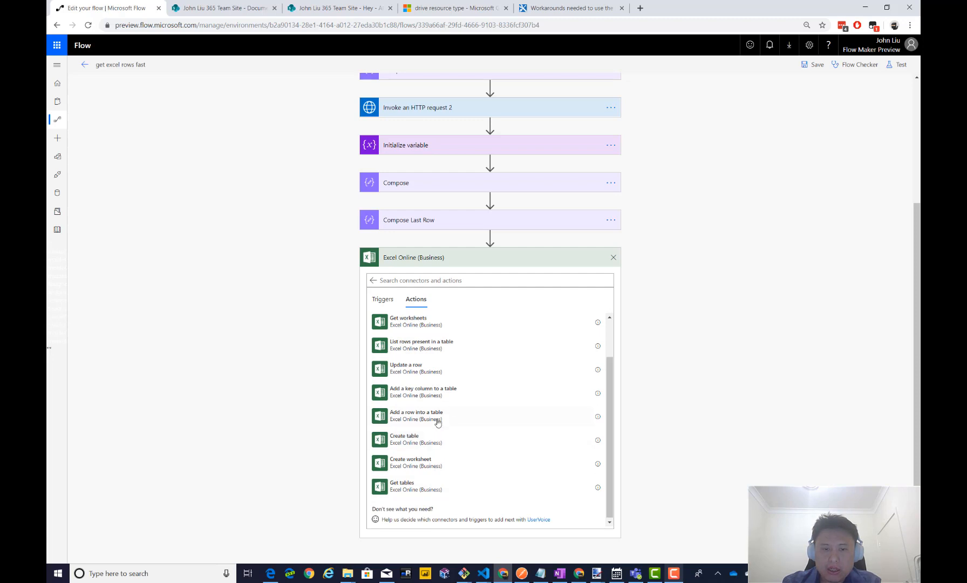
pyautogui.scroll(1, 434, 412)
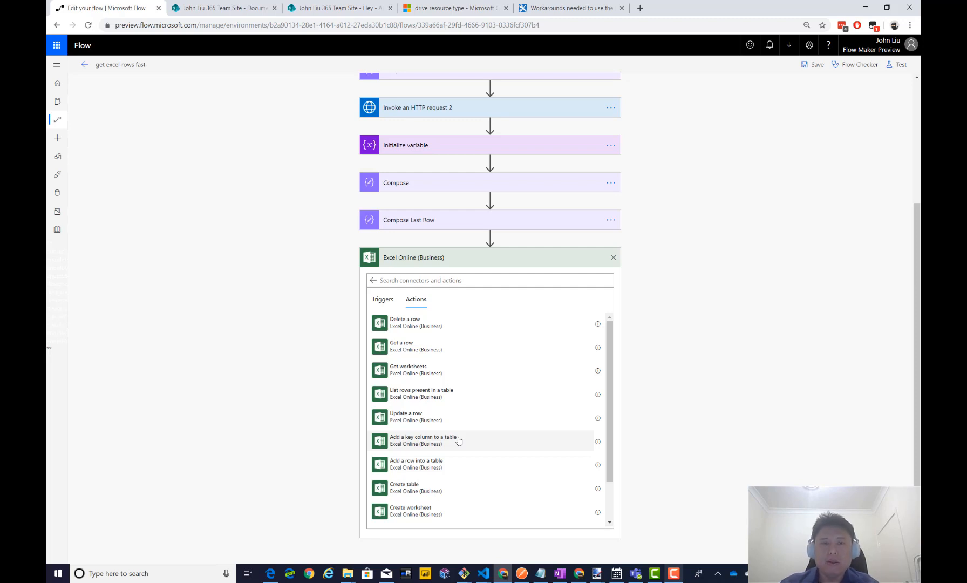
pyautogui.scroll(2, 650, 354)
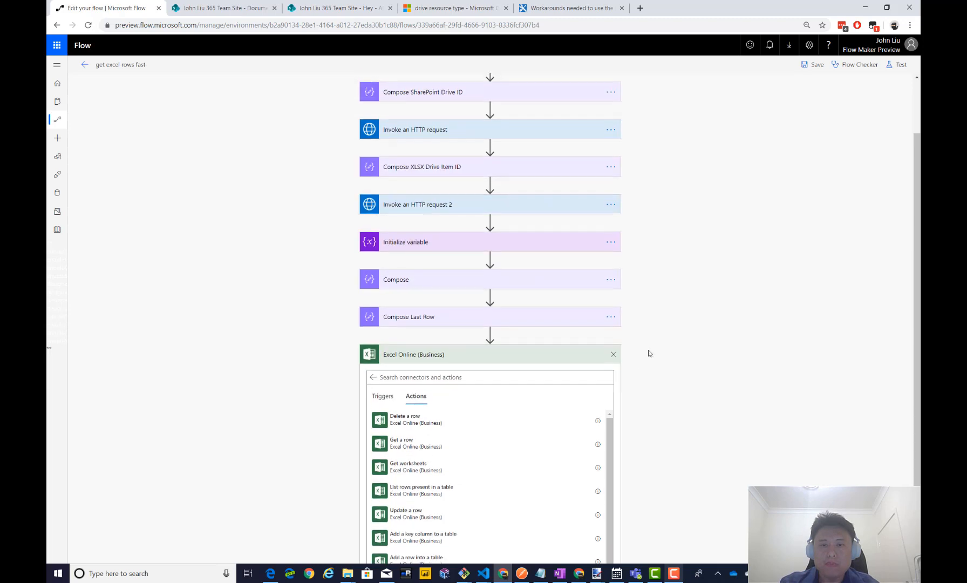
pyautogui.click(613, 355)
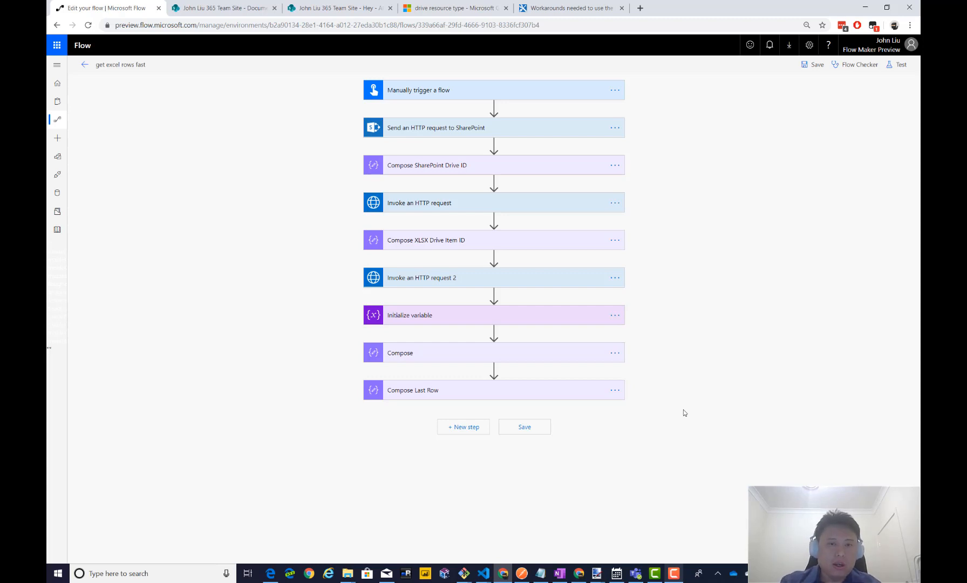
# Expand the Send an HTTP request to SharePoint action, look at meteorite.xlsx in the SharePoint Documents library, and return to the flow.
pyautogui.click(540, 133)
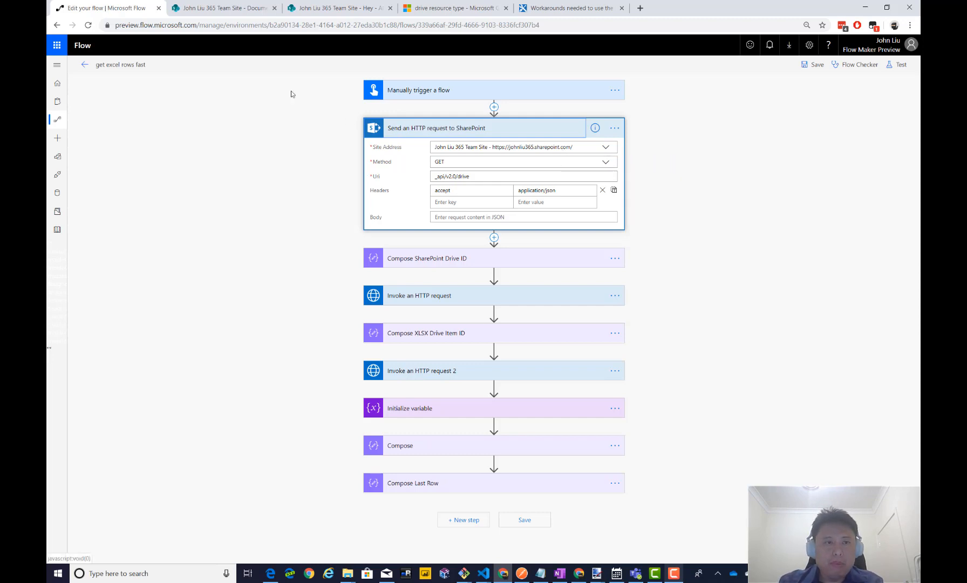
pyautogui.click(232, 9)
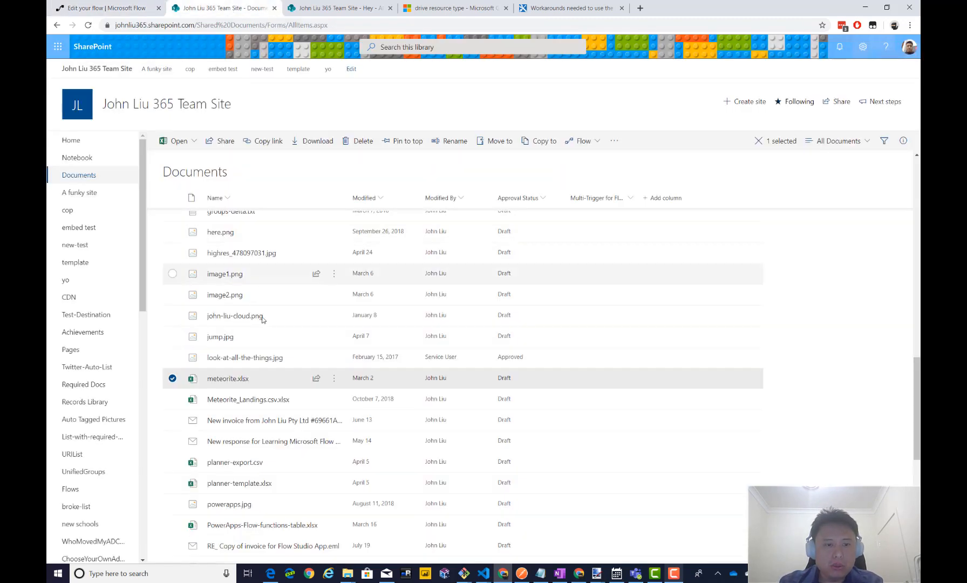
pyautogui.moveTo(225, 381)
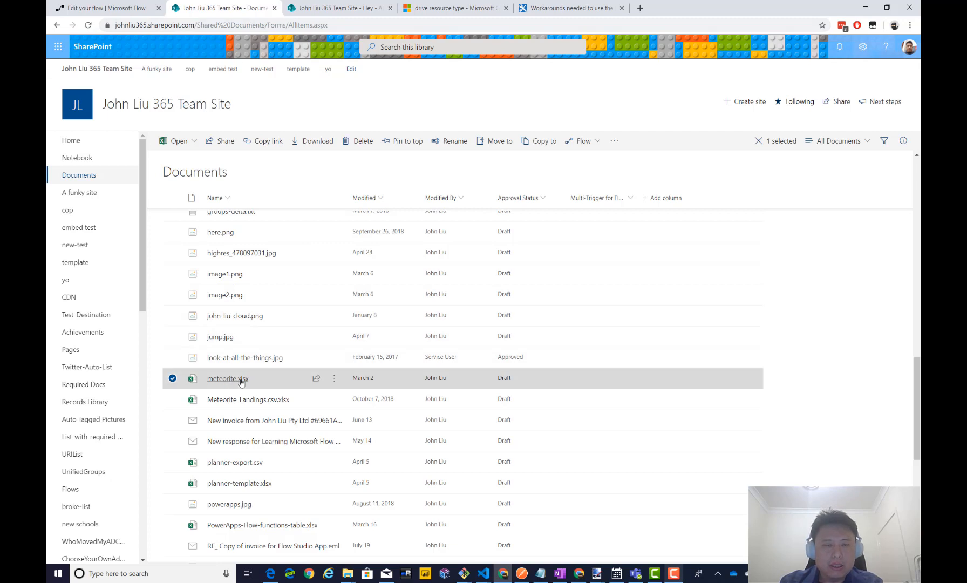
pyautogui.click(119, 9)
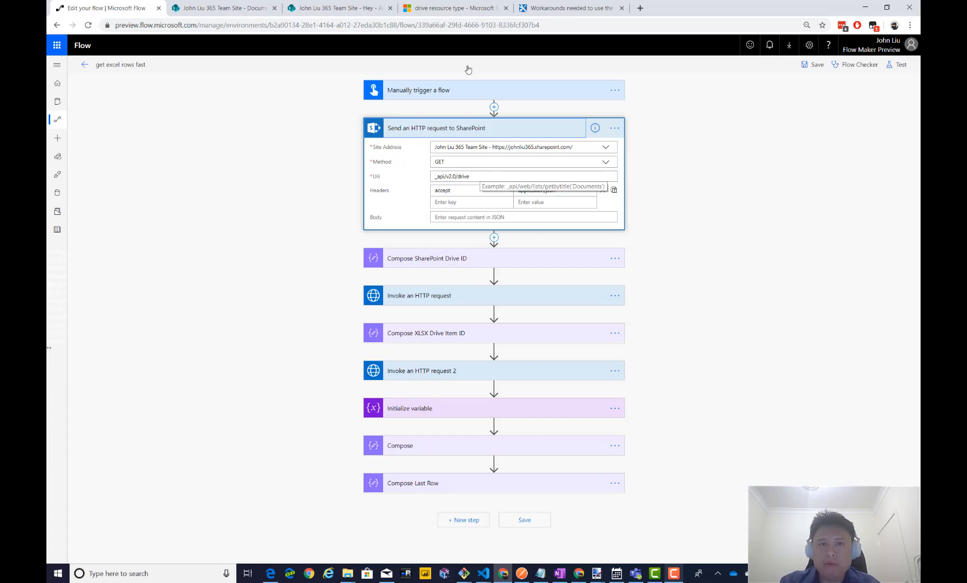
# Open the Microsoft Graph drive resource type documentation and examine its introduction and methods.
pyautogui.click(455, 8)
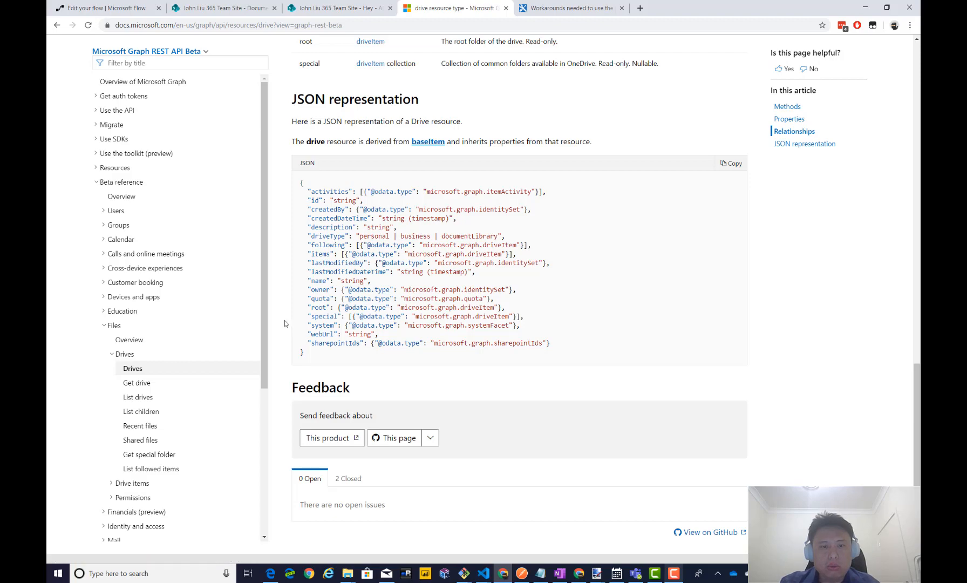
pyautogui.scroll(8, 284, 322)
pyautogui.scroll(10, 286, 323)
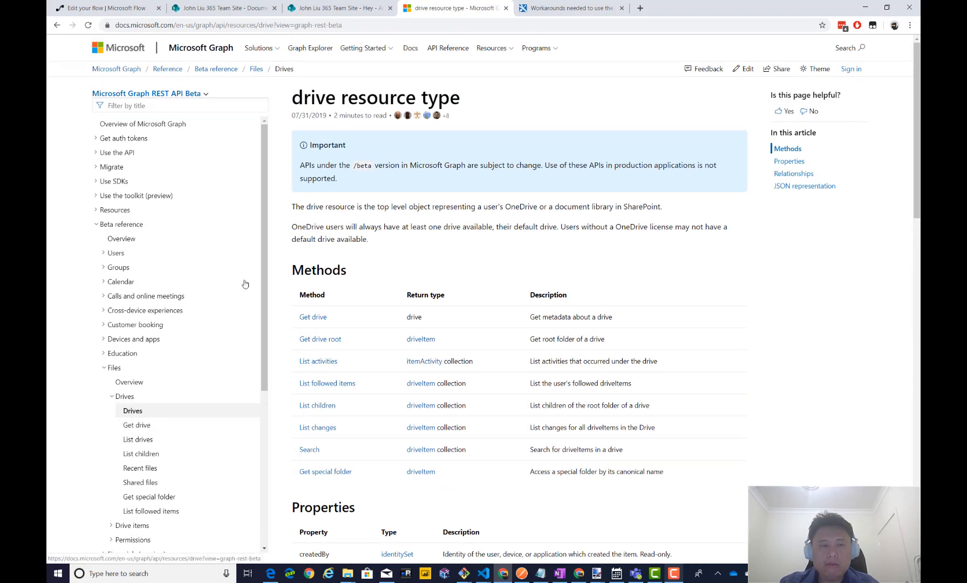
# Return to the flow, expand Compose SharePoint Drive ID, and examine the id part of its expression note.
pyautogui.click(128, 9)
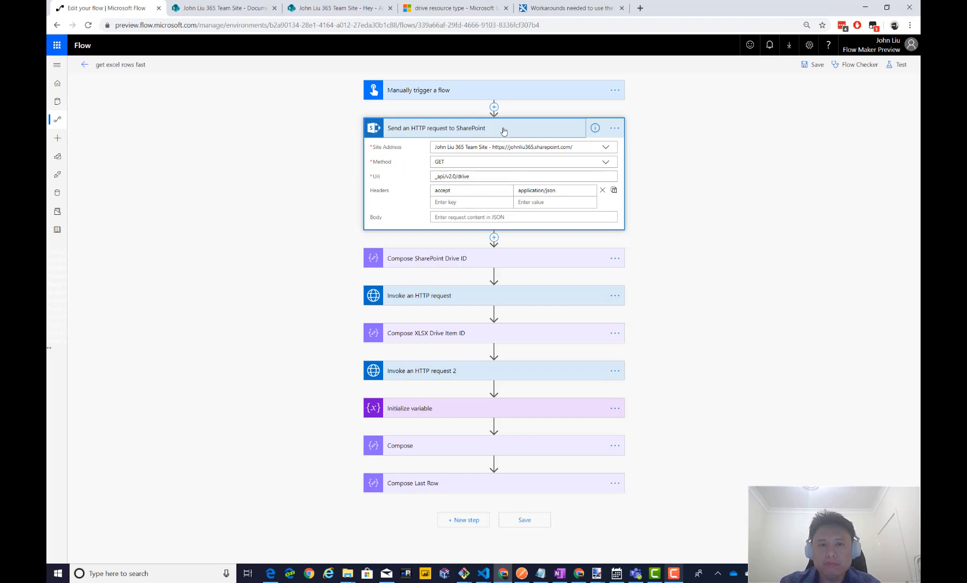
pyautogui.click(545, 262)
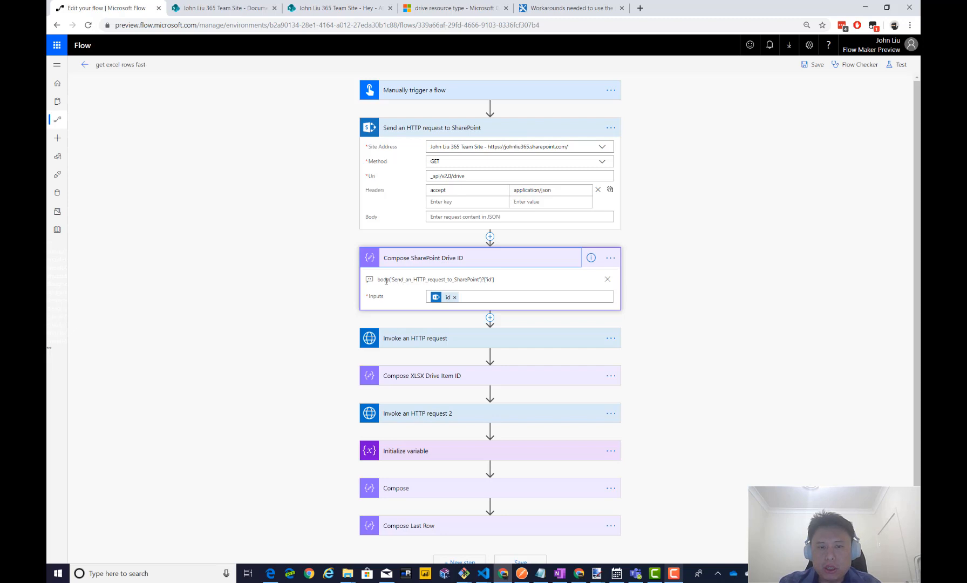
pyautogui.moveTo(484, 280); pyautogui.dragTo(494, 280)
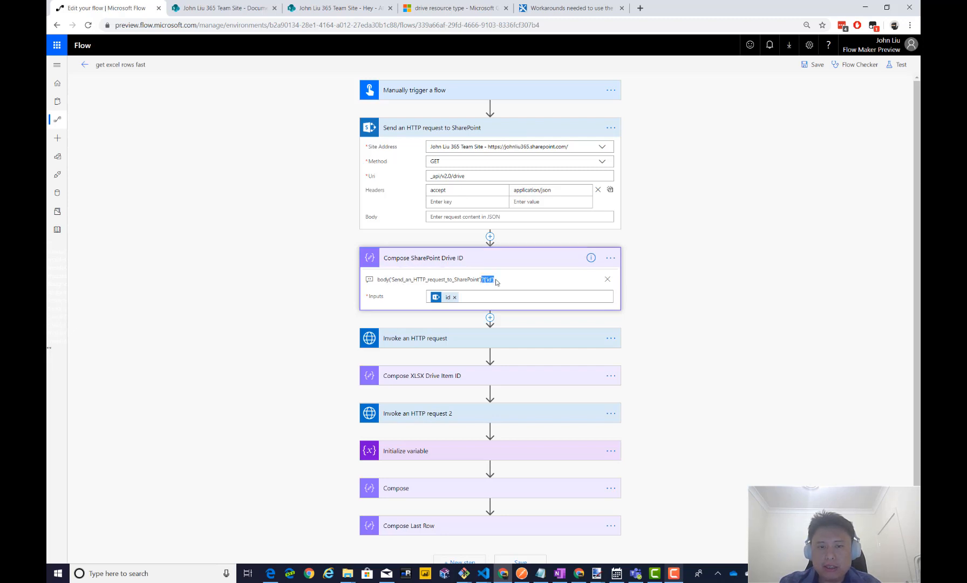
# Run a test of the flow and expand the results of the Send an HTTP request to SharePoint action.
pyautogui.click(902, 65)
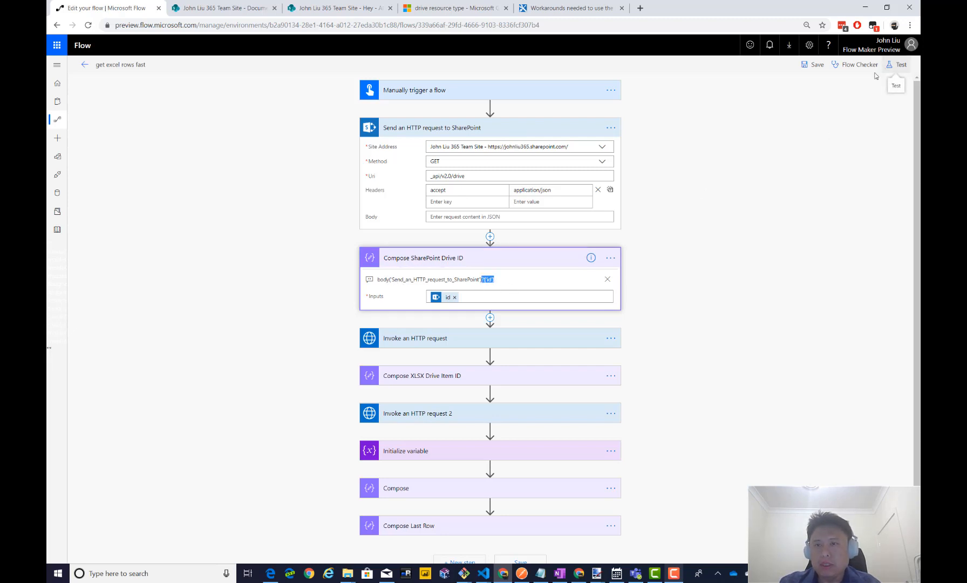
pyautogui.click(808, 125)
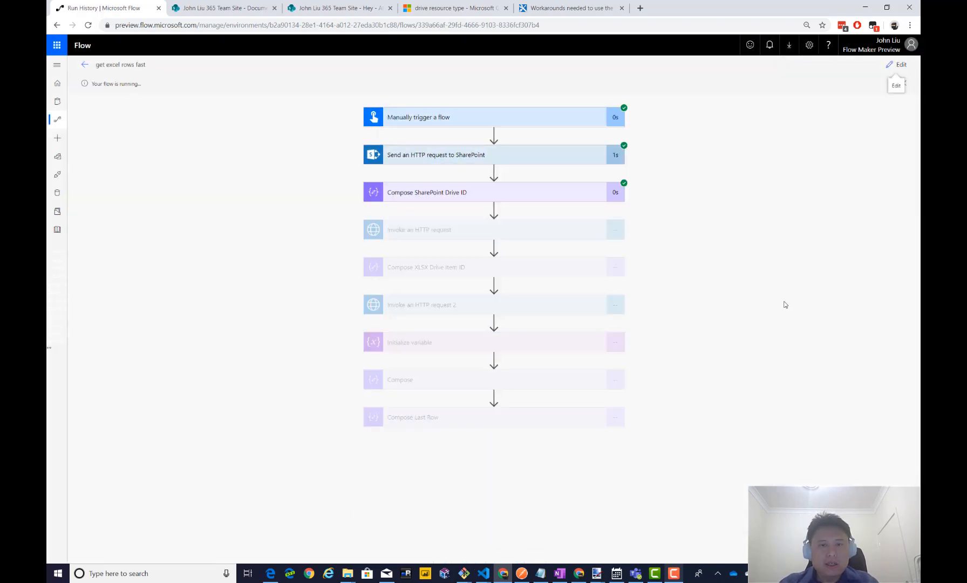
pyautogui.click(432, 155)
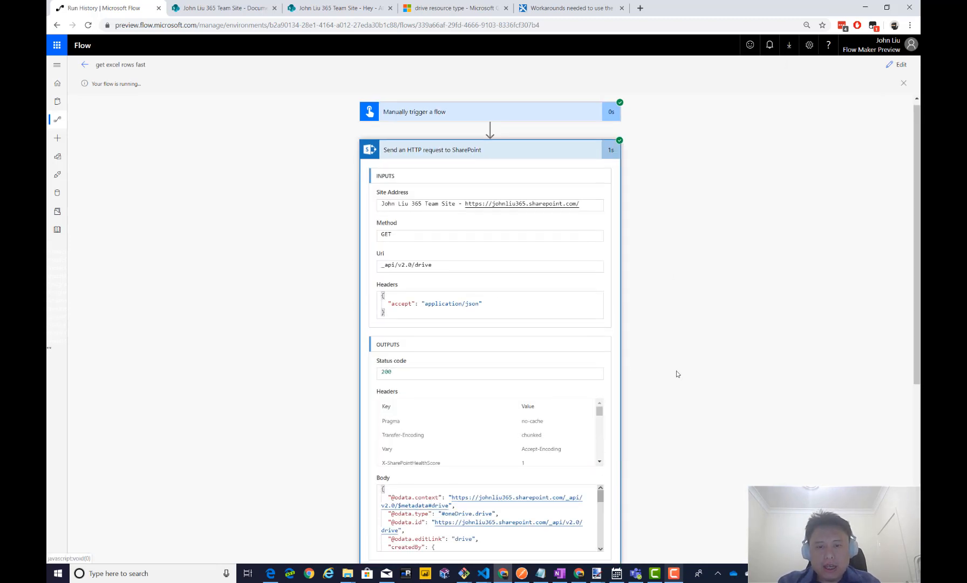
# Find the drive's id value in the Body output of the SharePoint HTTP request and copy it.
pyautogui.scroll(-3, 642, 363)
pyautogui.scroll(-2, 466, 312)
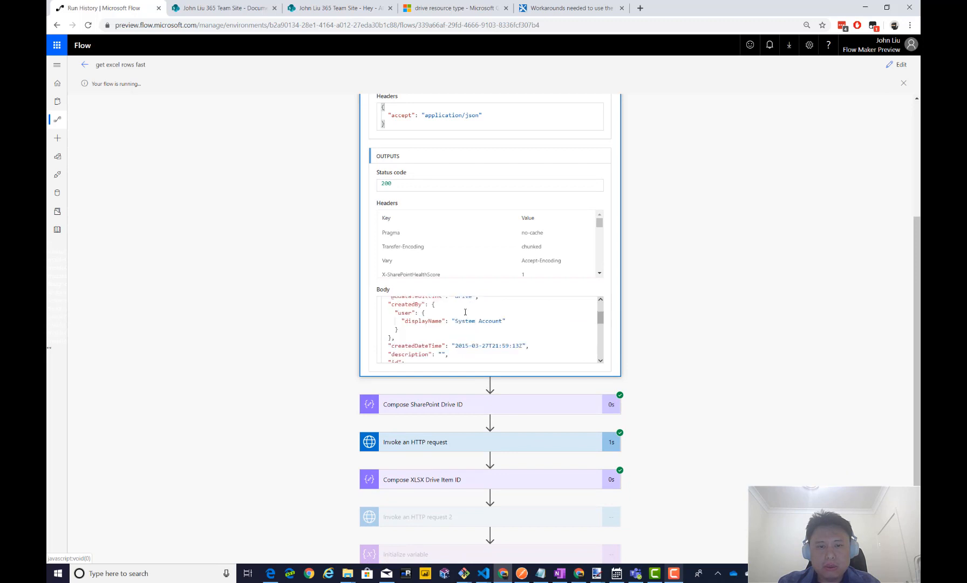
pyautogui.scroll(-1, 465, 312)
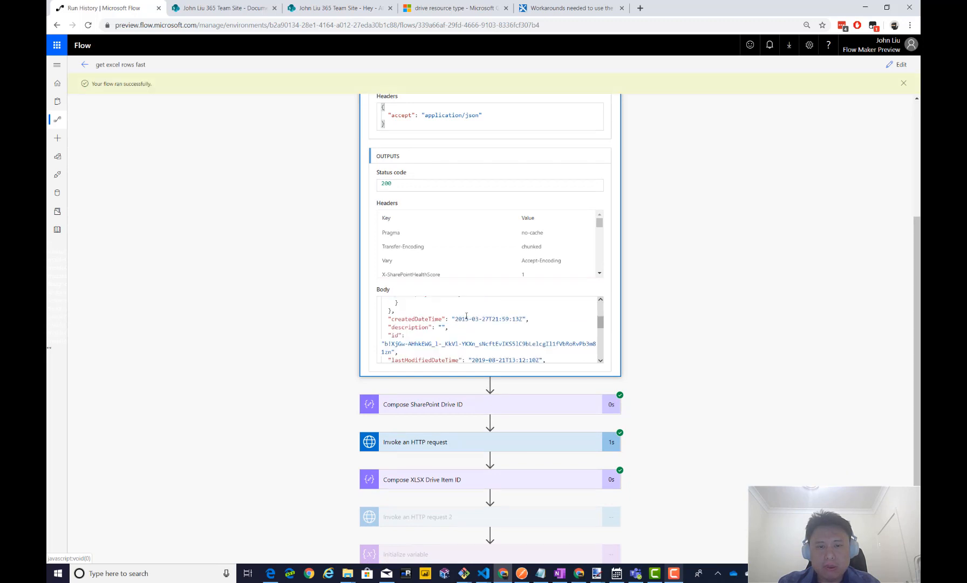
pyautogui.scroll(-1, 466, 312)
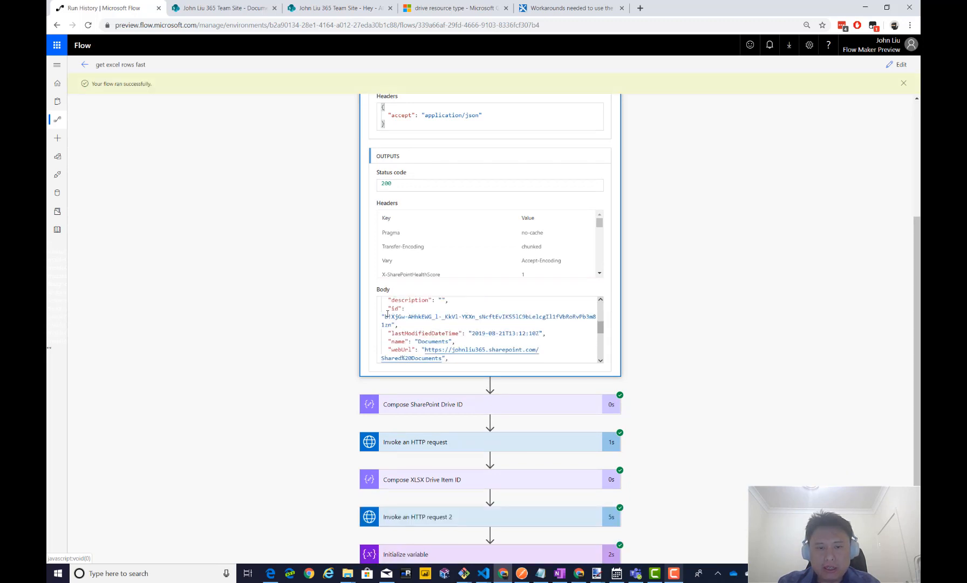
pyautogui.moveTo(384, 316); pyautogui.dragTo(393, 325)
pyautogui.hotkey('ctrl', 'c')
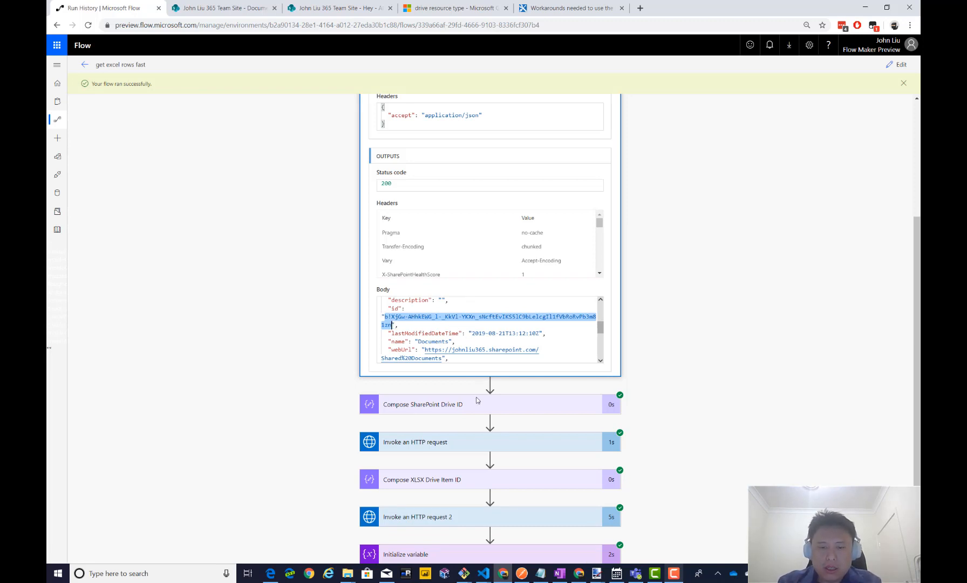
# Open a new Notepad window and move it lower over the flow run.
pyautogui.click(540, 574)
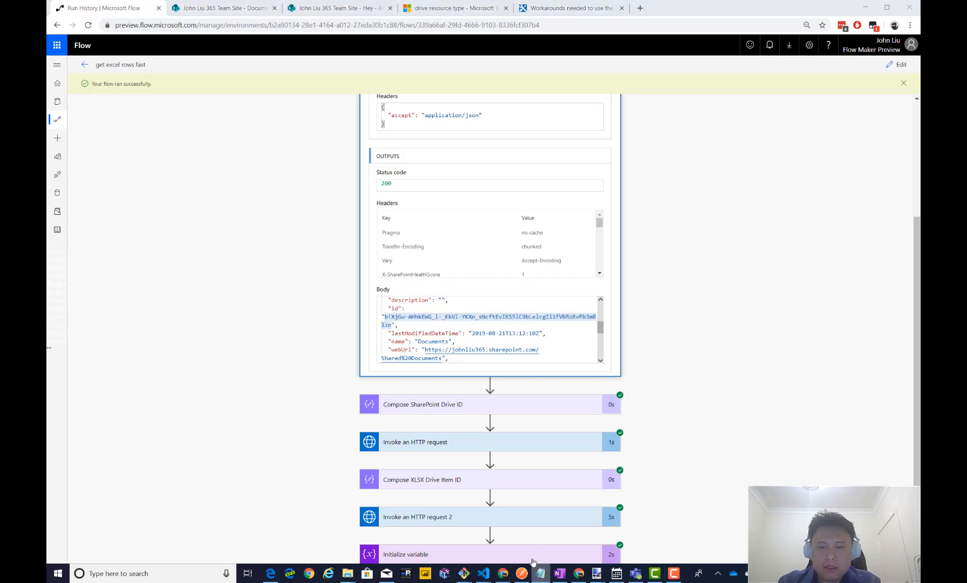
pyautogui.rightClick(539, 573)
pyautogui.click(529, 522)
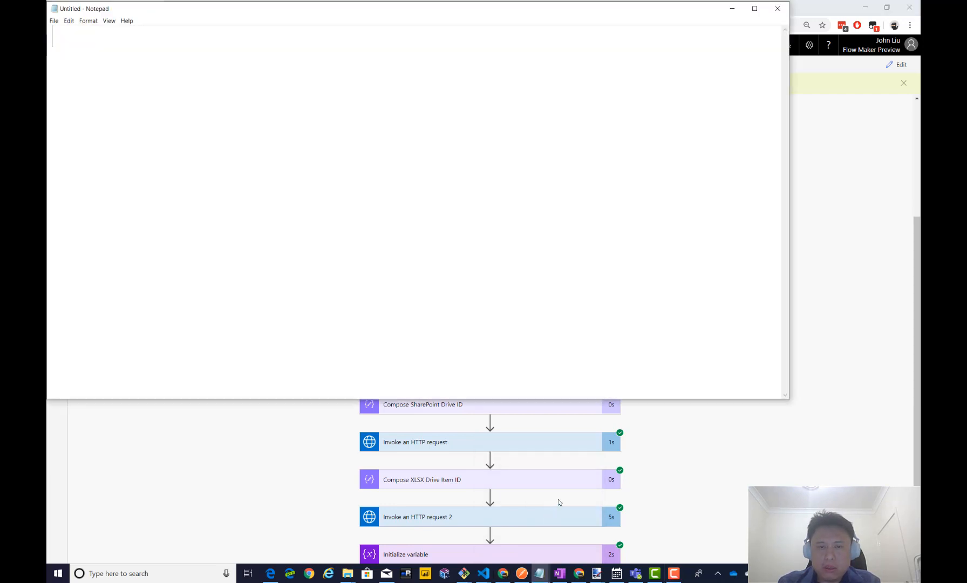
pyautogui.moveTo(365, 13); pyautogui.dragTo(581, 163)
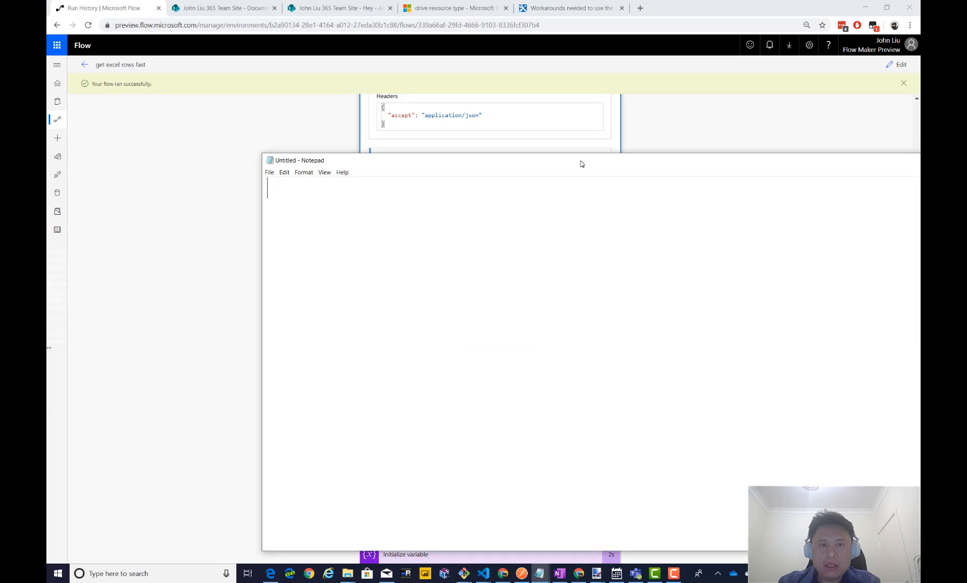
# Enter the heading "Drive ID" in the note, paste the copied drive identifier beneath it, and remove the extra blank lines.
pyautogui.press('Return')
pyautogui.press('Return')
pyautogui.write('Drive ')
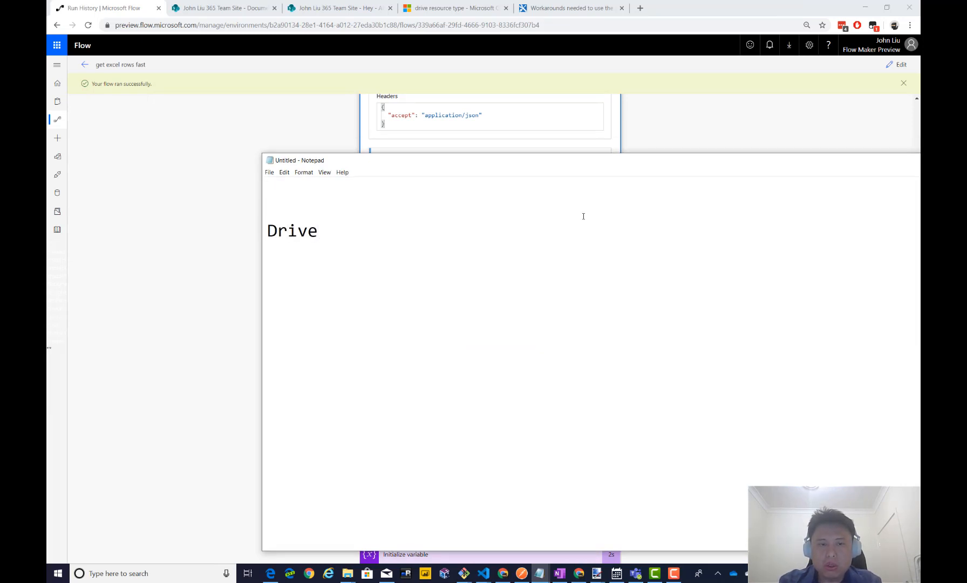
pyautogui.write('ID')
pyautogui.press('Return')
pyautogui.press('Return')
pyautogui.hotkey('ctrl', 'v')
pyautogui.press('Return')
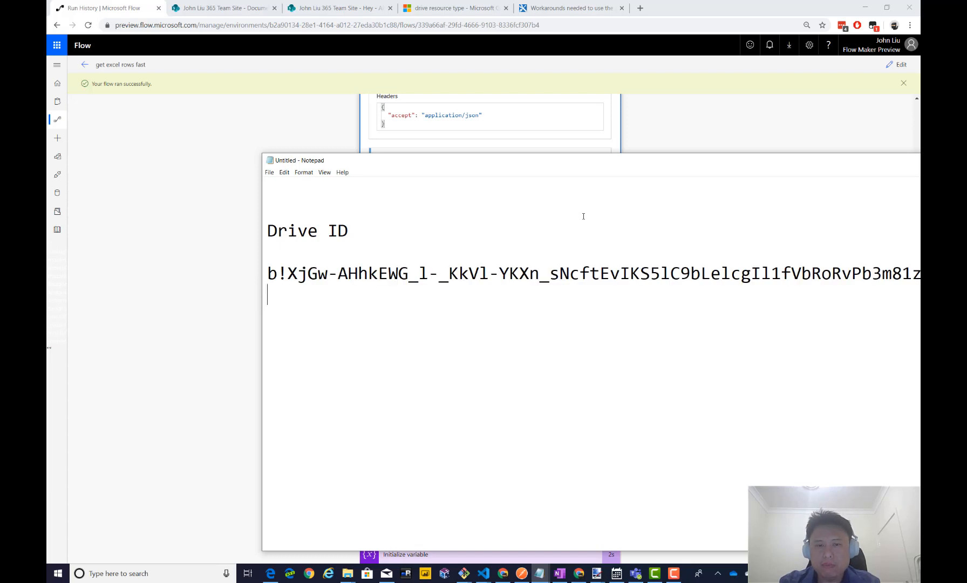
pyautogui.moveTo(465, 160); pyautogui.dragTo(333, 147)
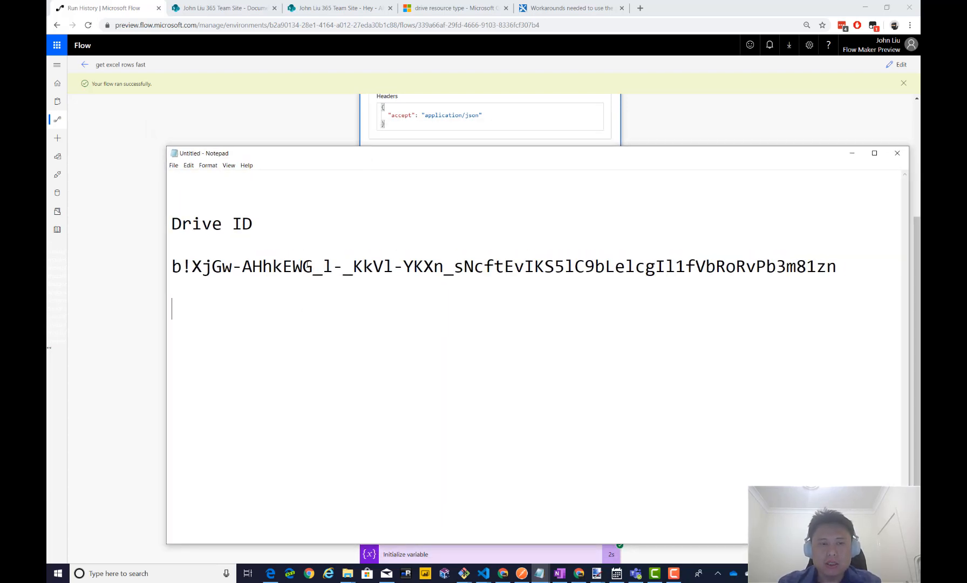
pyautogui.press('BackSpace')
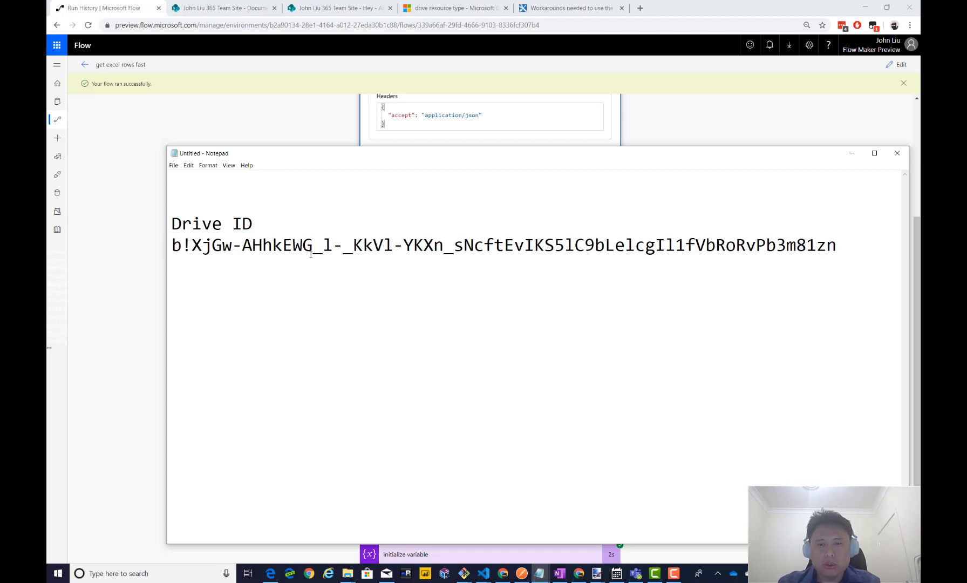
# Switch back to the flow run in the browser and point out the id value in the response Body.
pyautogui.click(760, 115)
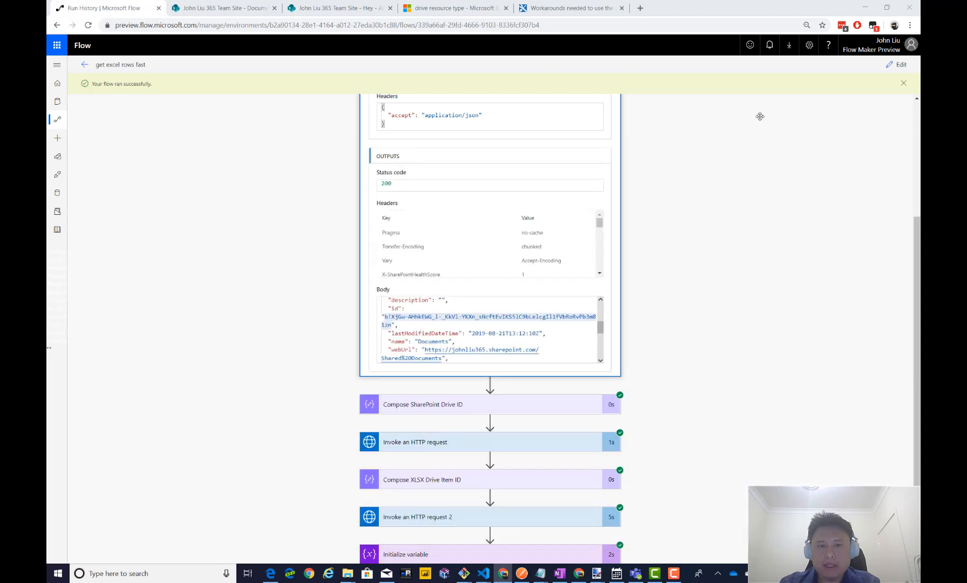
pyautogui.moveTo(440, 320); pyautogui.dragTo(597, 318)
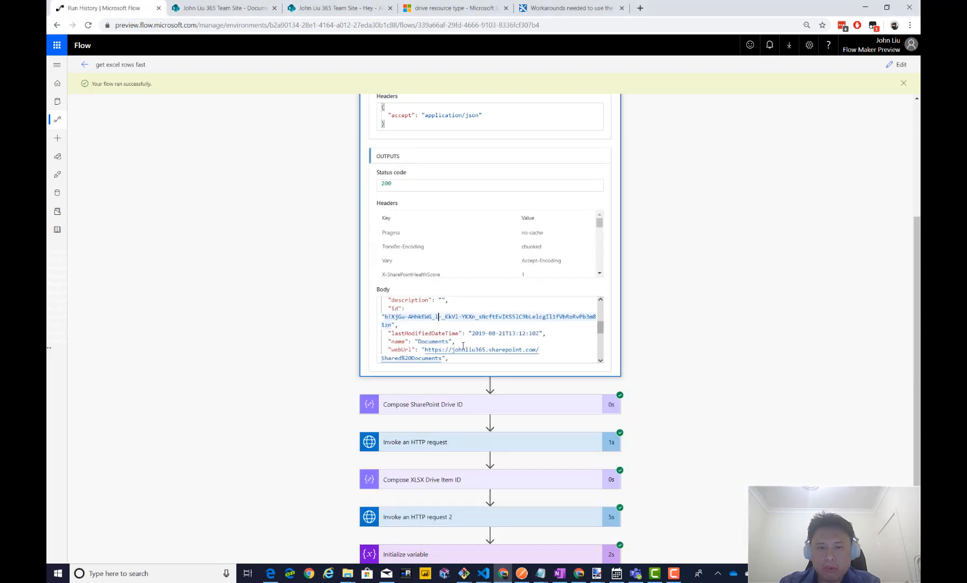
# Examine the drive's name, webUrl, driveType and remaining details in the SharePoint request's response Body.
pyautogui.scroll(-1, 462, 343)
pyautogui.moveTo(426, 323); pyautogui.dragTo(444, 331)
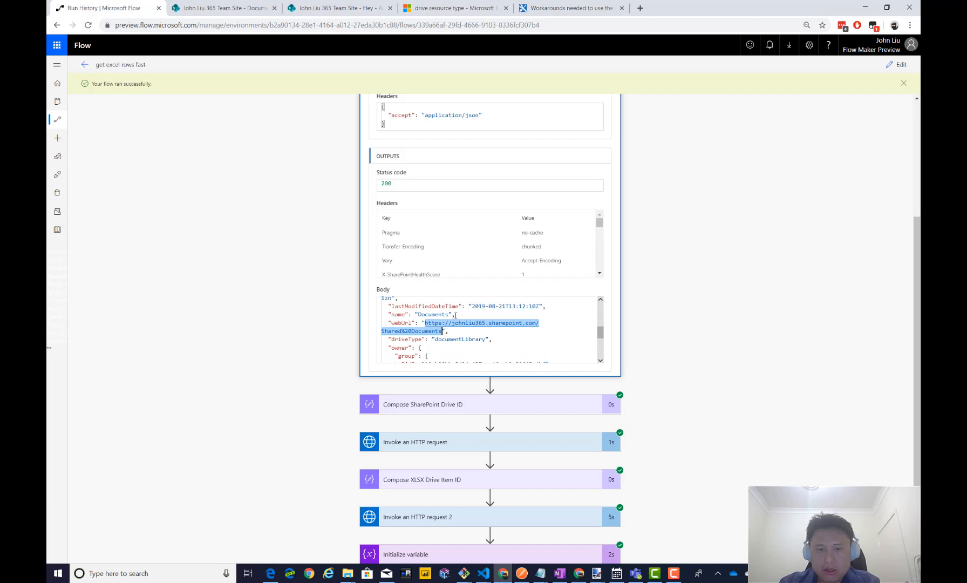
pyautogui.doubleClick(445, 314)
pyautogui.scroll(1, 445, 325)
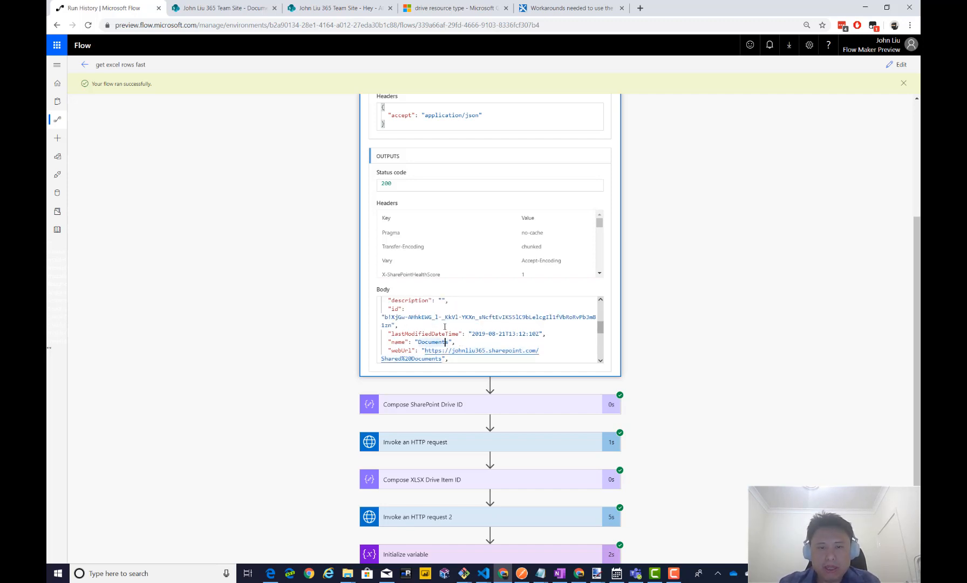
pyautogui.scroll(-1, 445, 327)
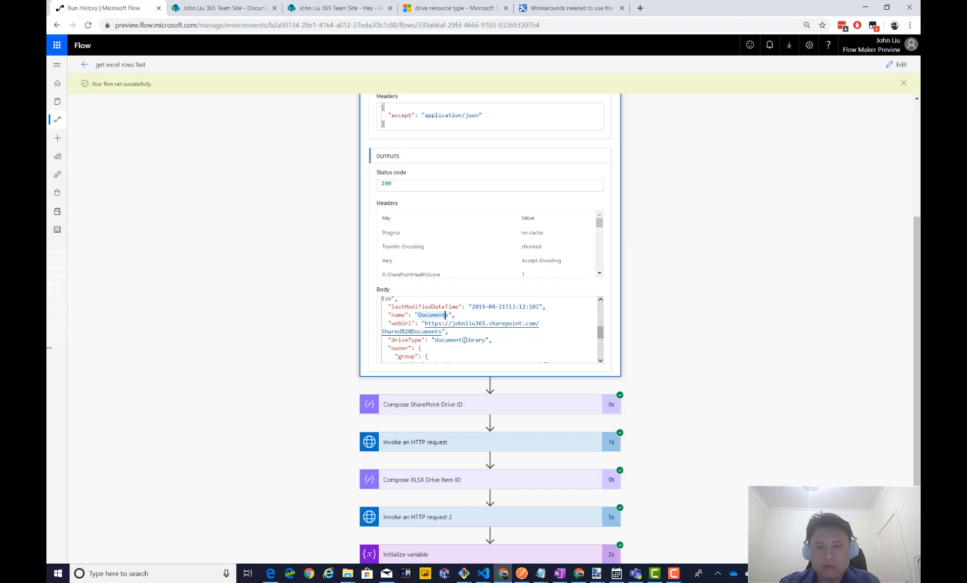
pyautogui.scroll(-2, 464, 341)
pyautogui.scroll(2, 459, 335)
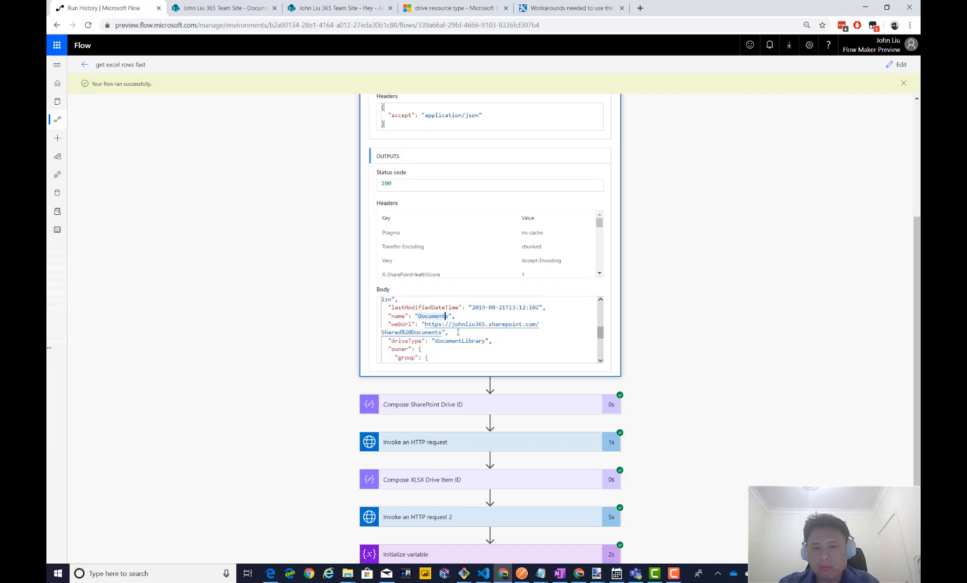
pyautogui.scroll(-5, 458, 332)
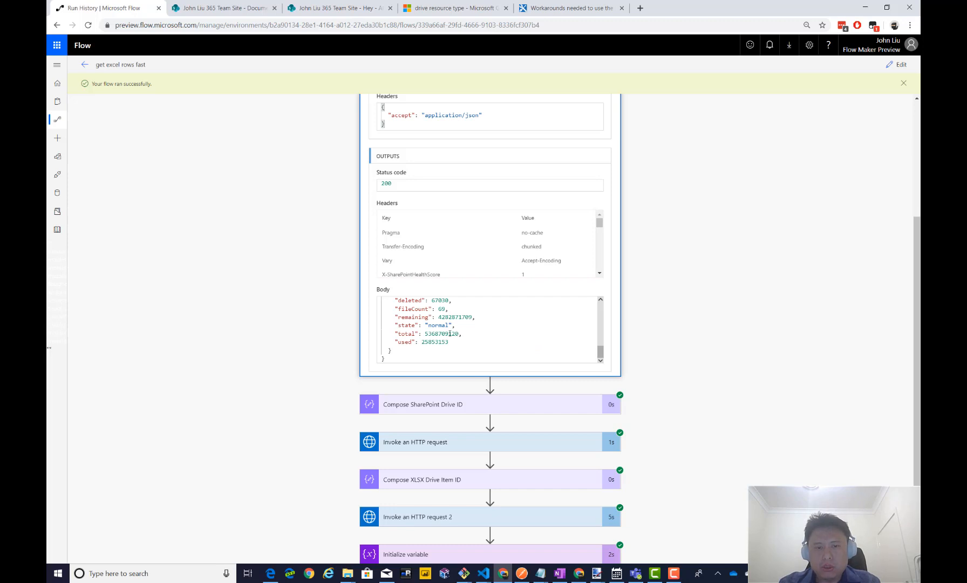
pyautogui.scroll(2, 450, 334)
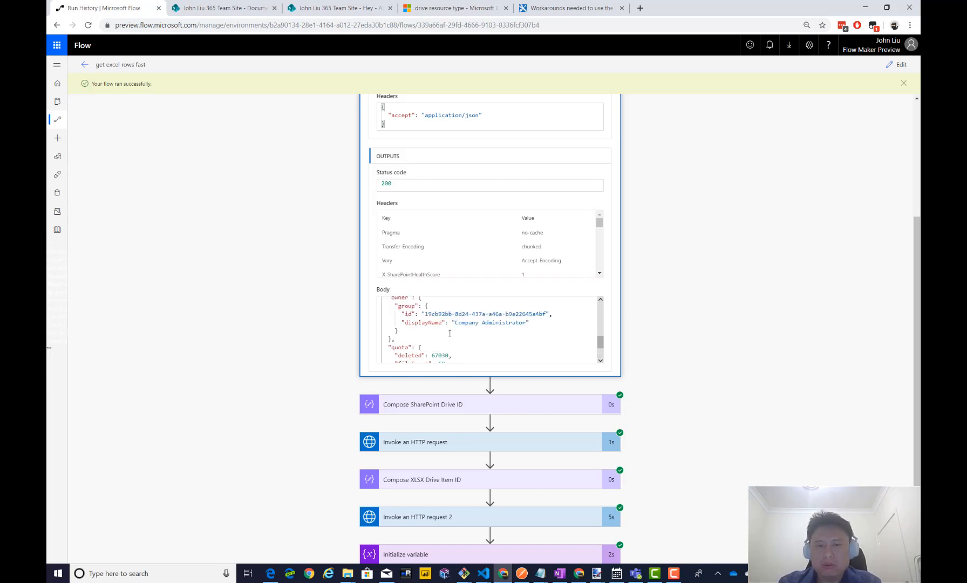
pyautogui.scroll(2, 462, 345)
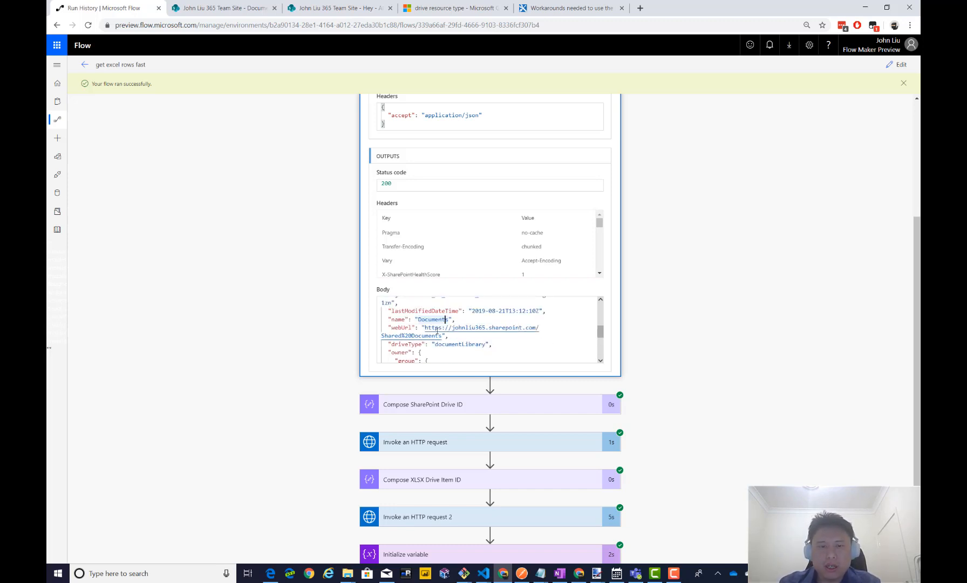
pyautogui.click(449, 336)
pyautogui.scroll(2, 548, 352)
pyautogui.scroll(2, 619, 215)
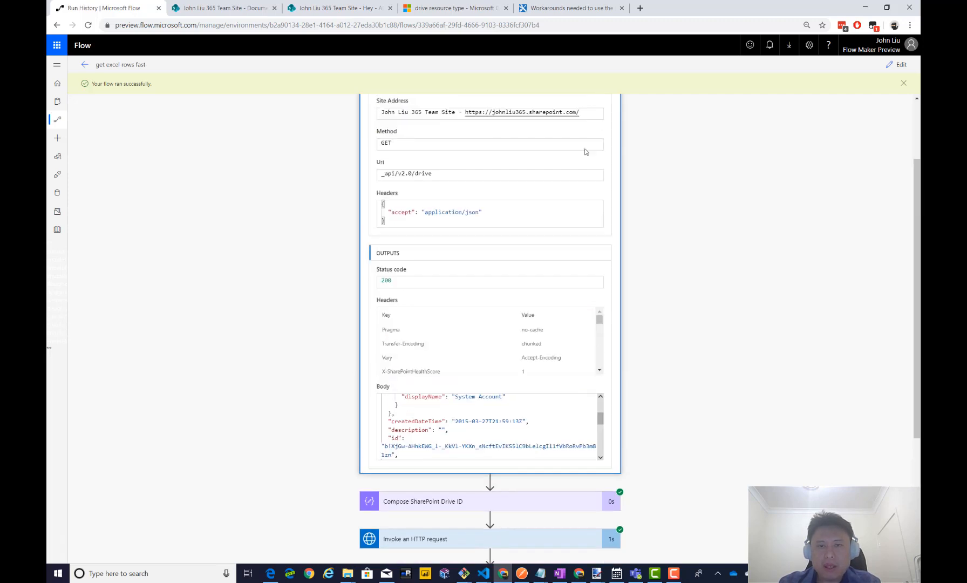
# Collapse the SharePoint HTTP request and inspect the inputs and outputs of Compose SharePoint Drive ID.
pyautogui.scroll(2, 534, 131)
pyautogui.click(514, 156)
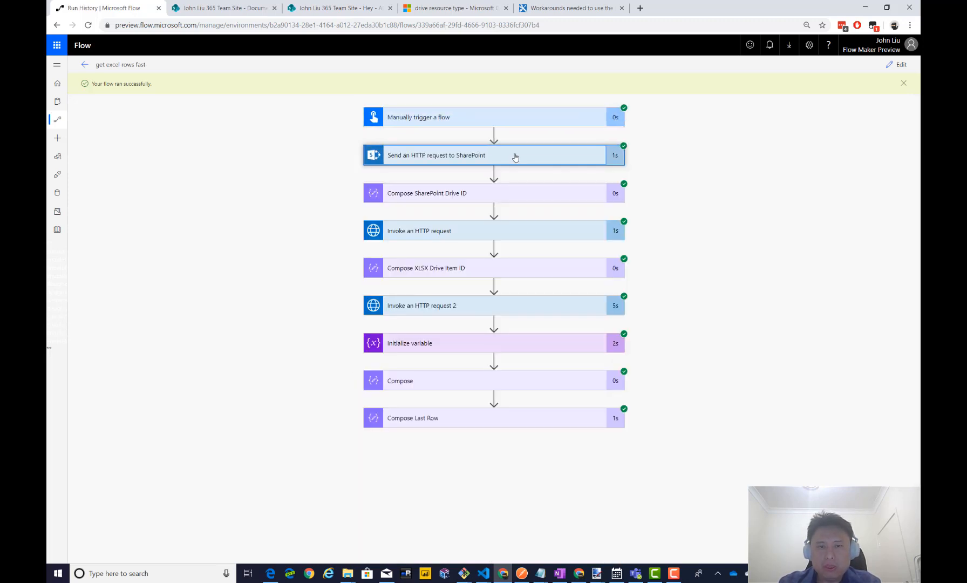
pyautogui.click(461, 194)
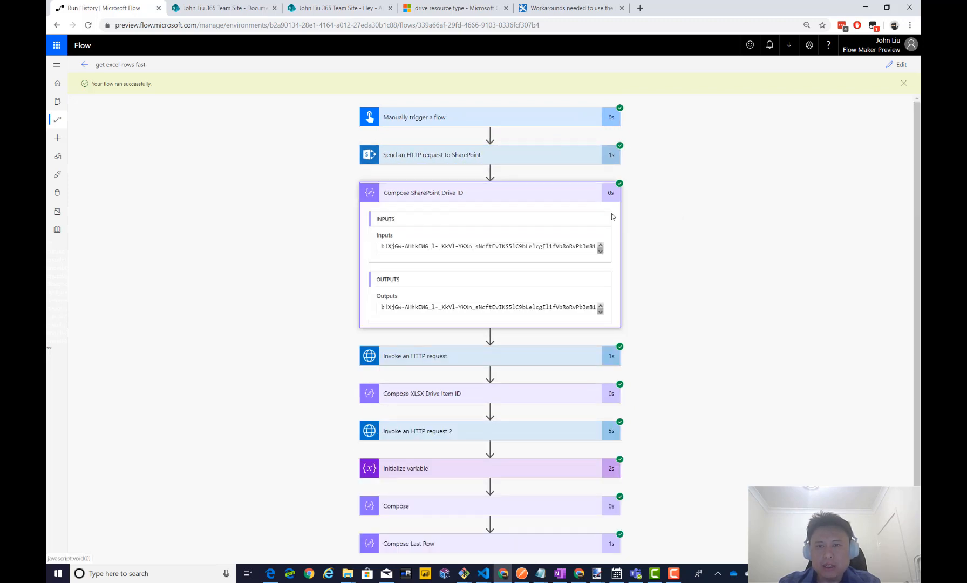
# Open the flow for editing, collapse the SharePoint HTTP request and expand the first Invoke an HTTP request action.
pyautogui.click(896, 64)
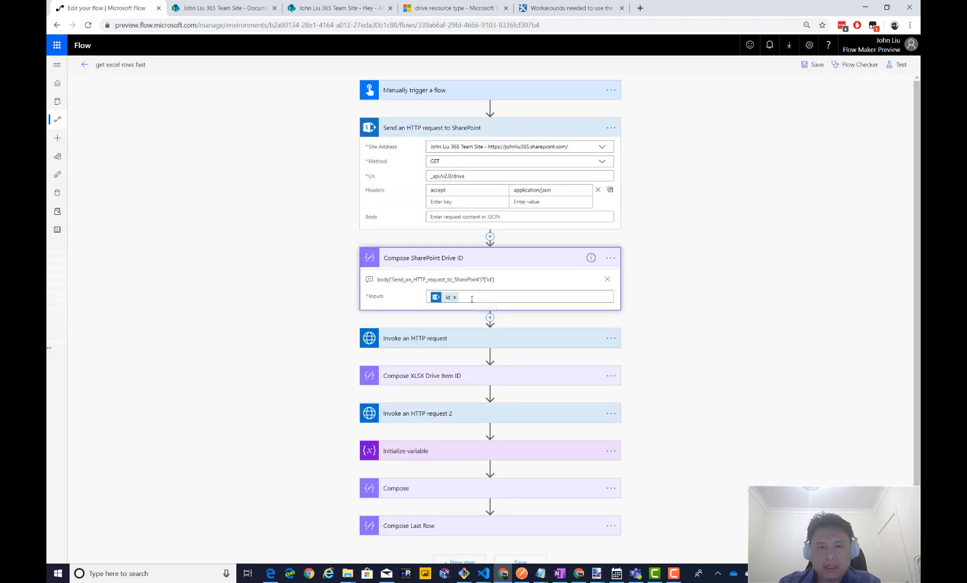
pyautogui.click(468, 133)
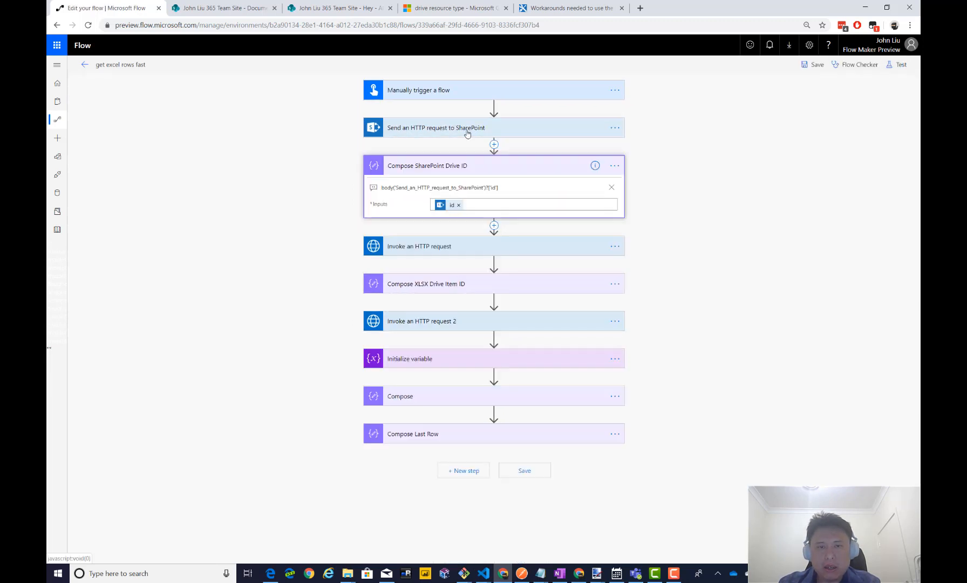
pyautogui.click(510, 251)
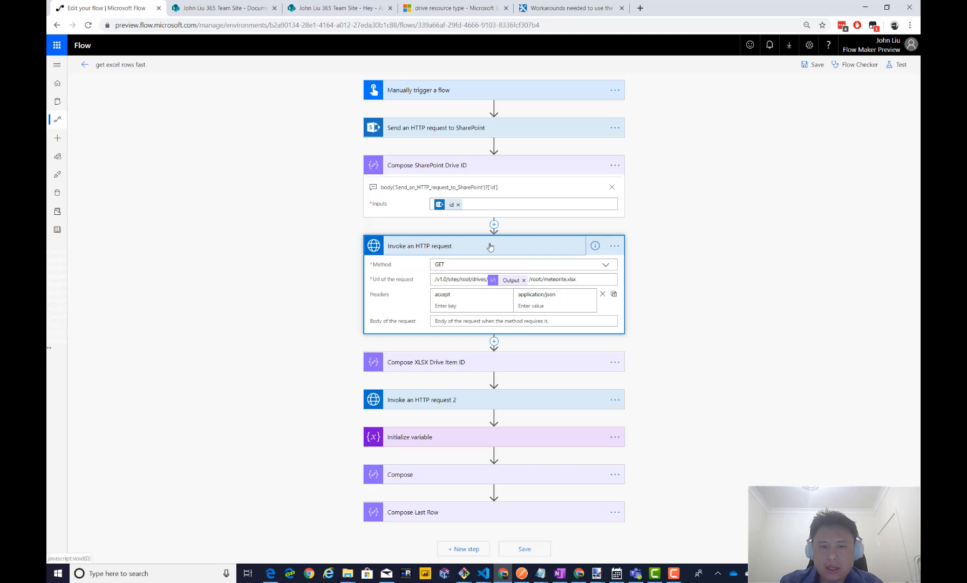
# Insert an HTTP with Azure AD "Invoke an HTTP request" action directly below Compose SharePoint Drive ID.
pyautogui.click(494, 226)
pyautogui.click(495, 236)
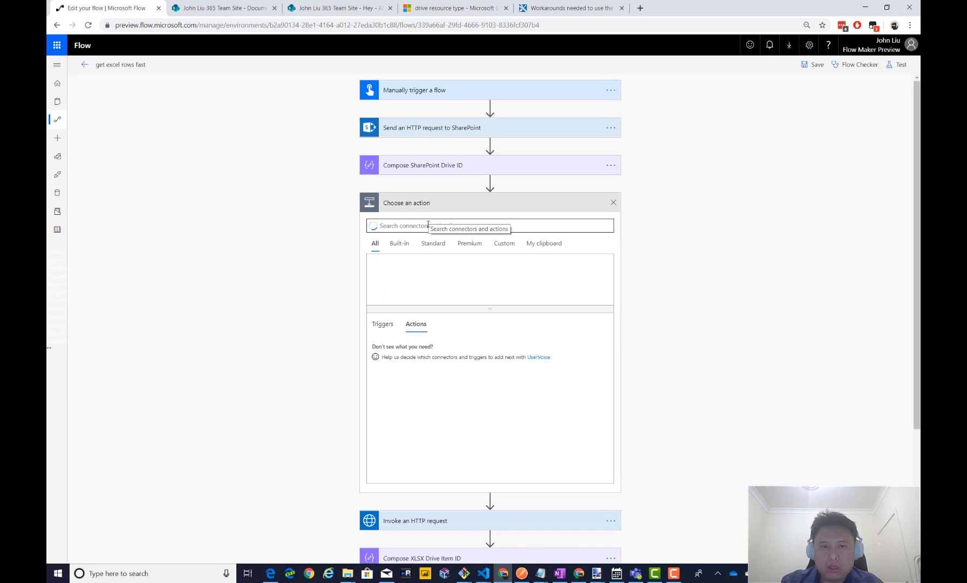
pyautogui.write('azure')
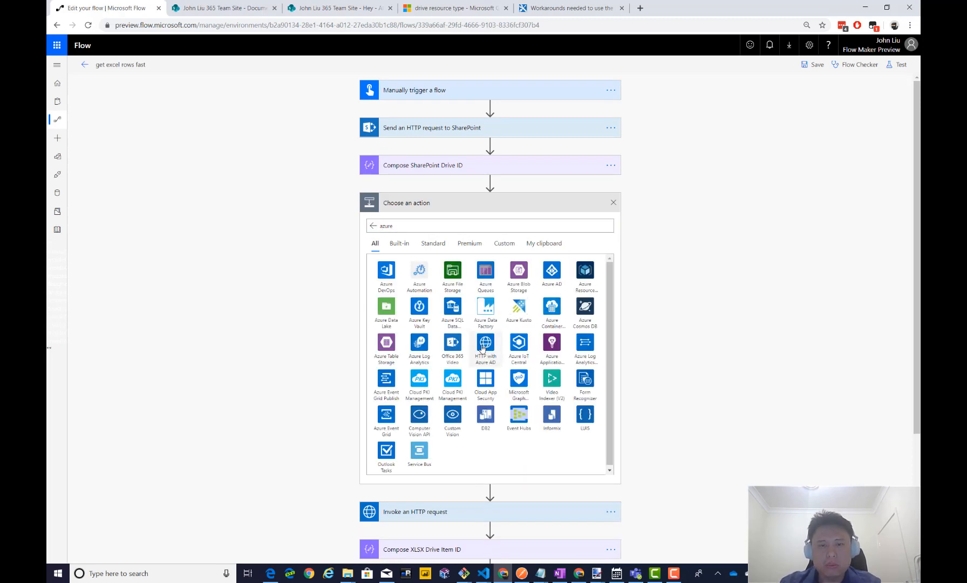
pyautogui.click(484, 349)
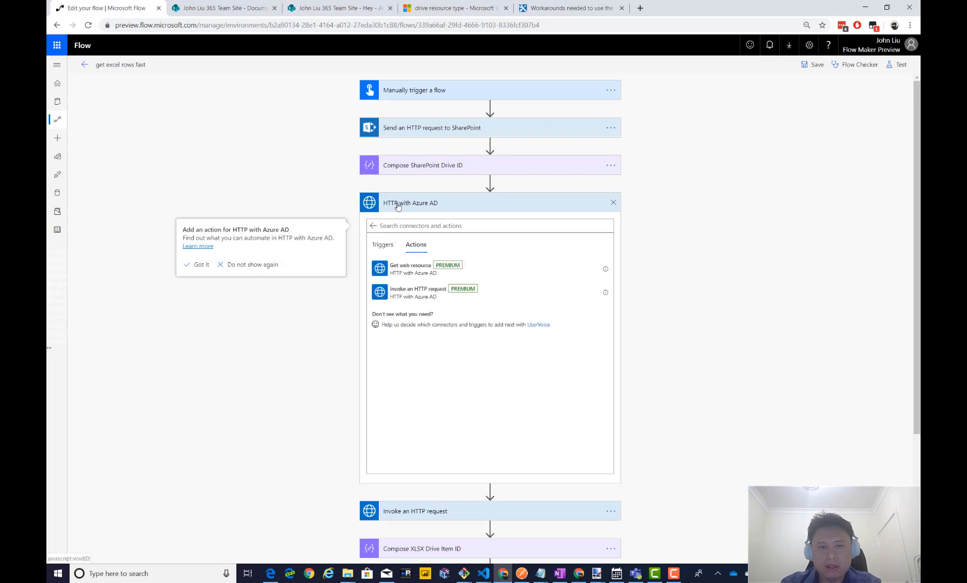
pyautogui.click(425, 296)
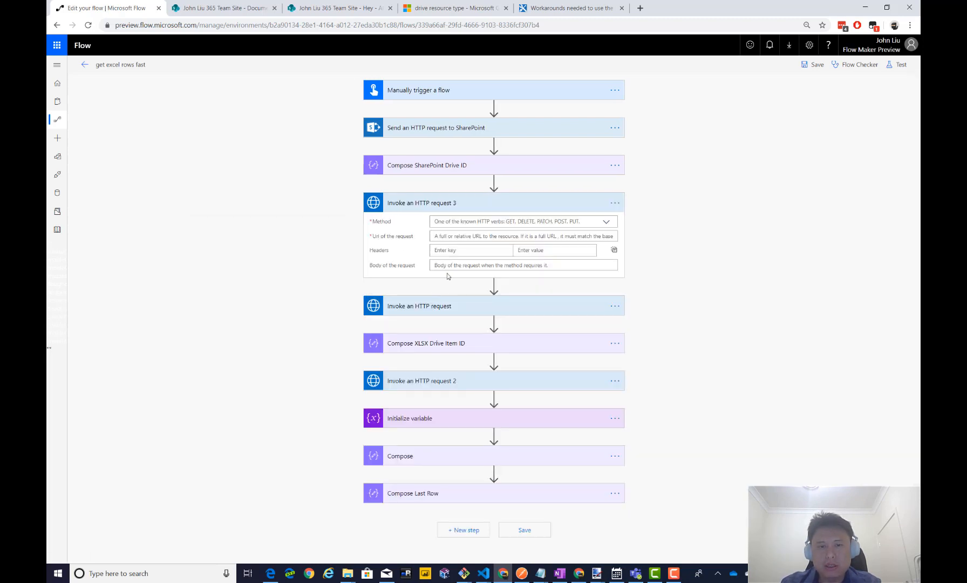
pyautogui.click(615, 204)
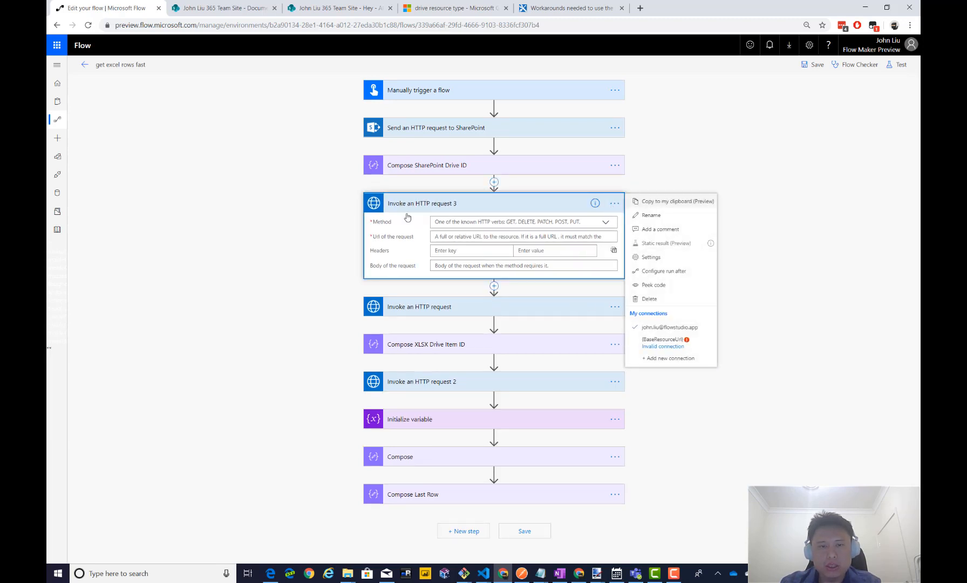
pyautogui.click(673, 359)
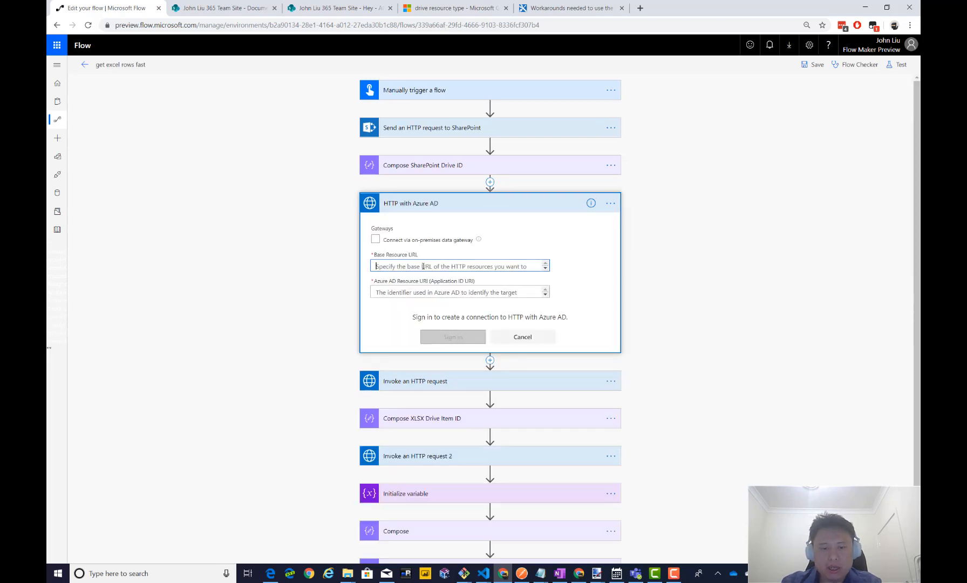
pyautogui.write('https:/')
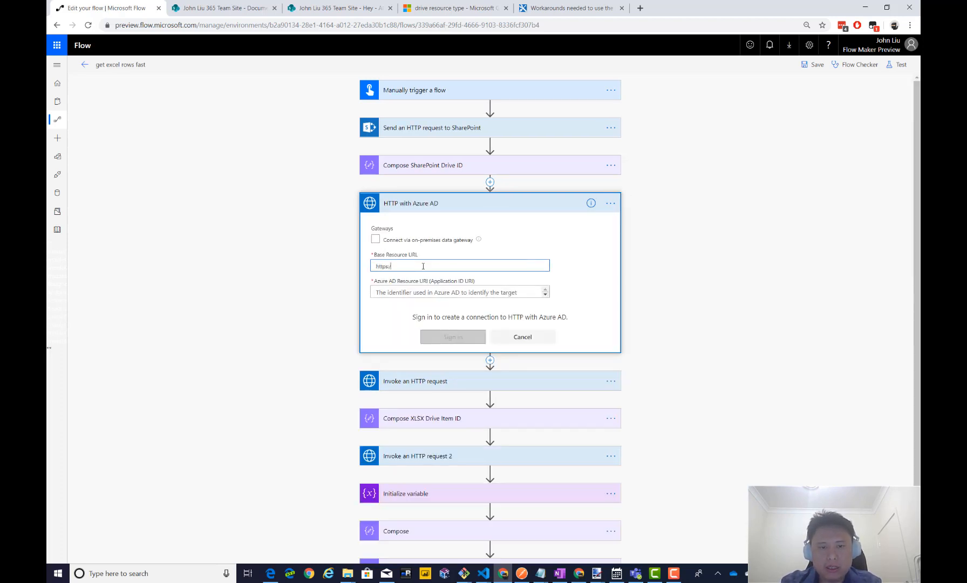
pyautogui.write('/graph.microsoft.com')
pyautogui.hotkey('ctrl', 'a')
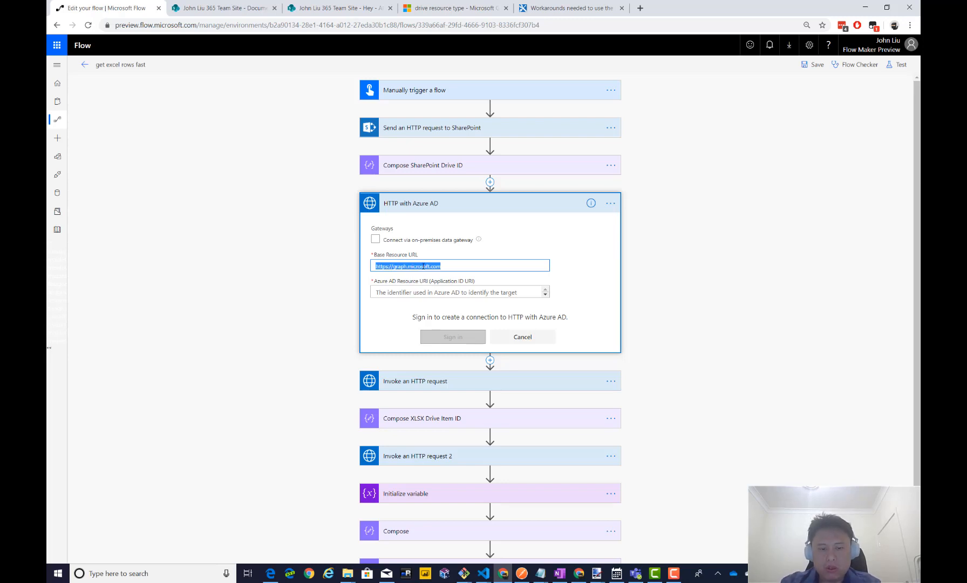
pyautogui.hotkey('ctrl', 'c')
pyautogui.click(403, 292)
pyautogui.hotkey('ctrl', 'v')
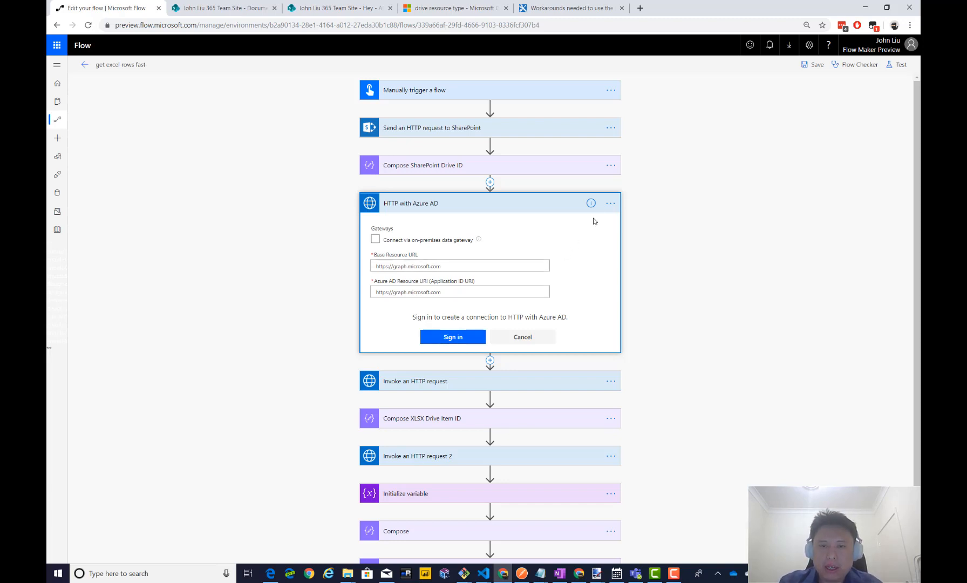
pyautogui.click(610, 203)
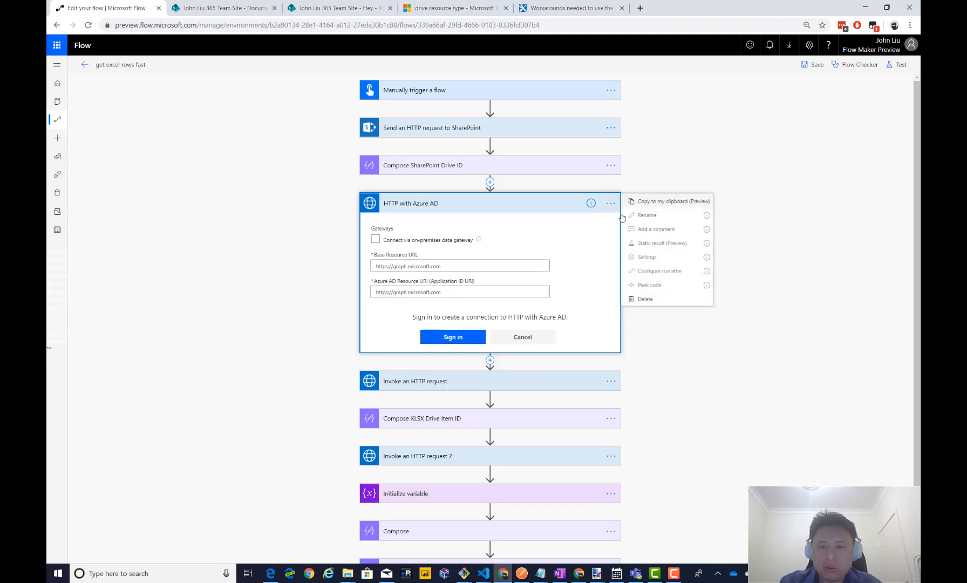
pyautogui.click(572, 248)
pyautogui.click(538, 339)
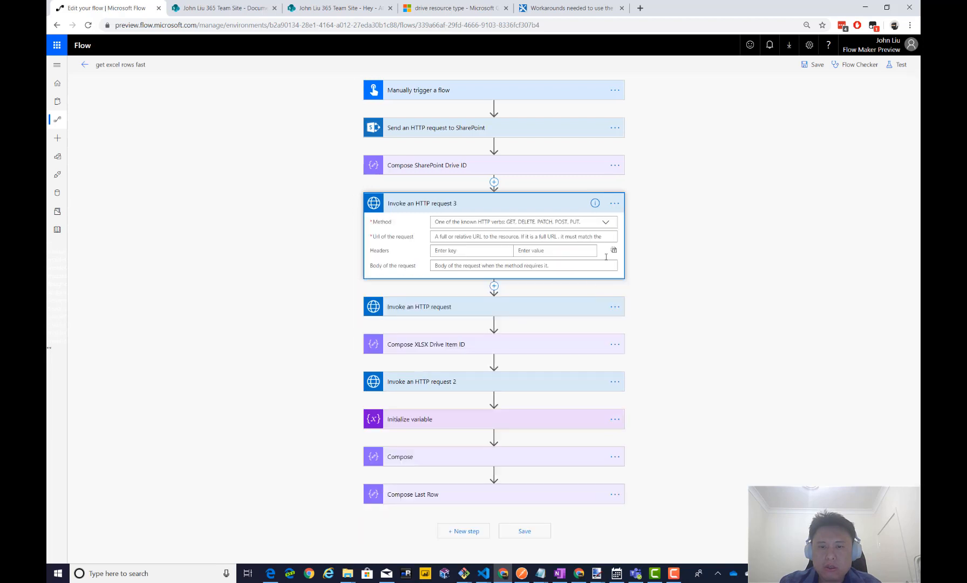
# Check the existing connections available to the newly inserted HTTP action and look at its Method setting.
pyautogui.click(615, 203)
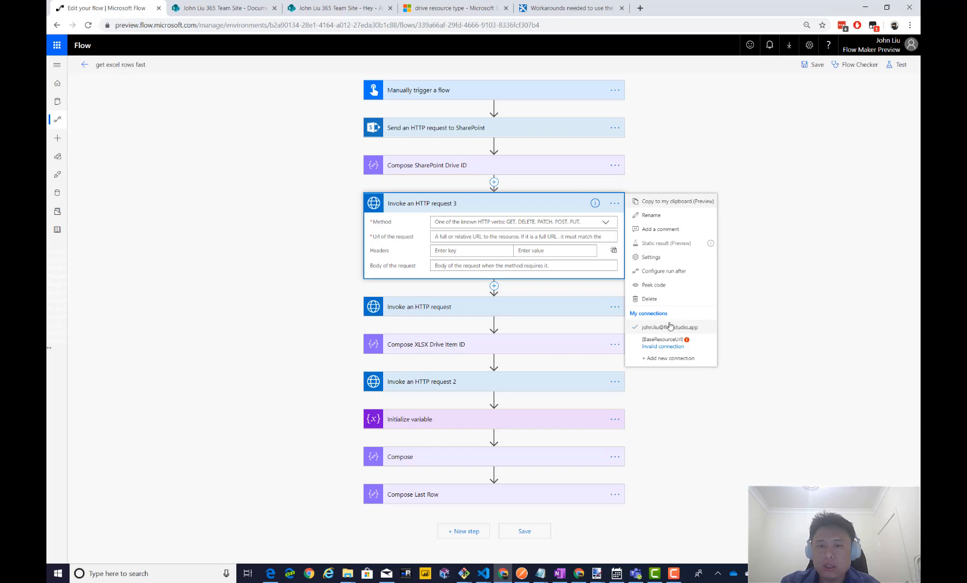
pyautogui.click(283, 220)
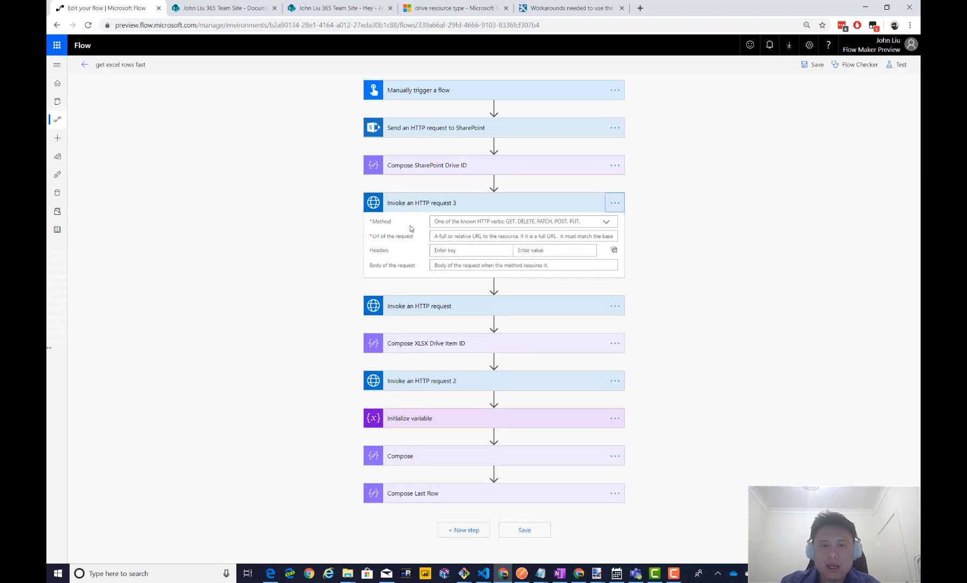
pyautogui.click(452, 222)
pyautogui.click(398, 225)
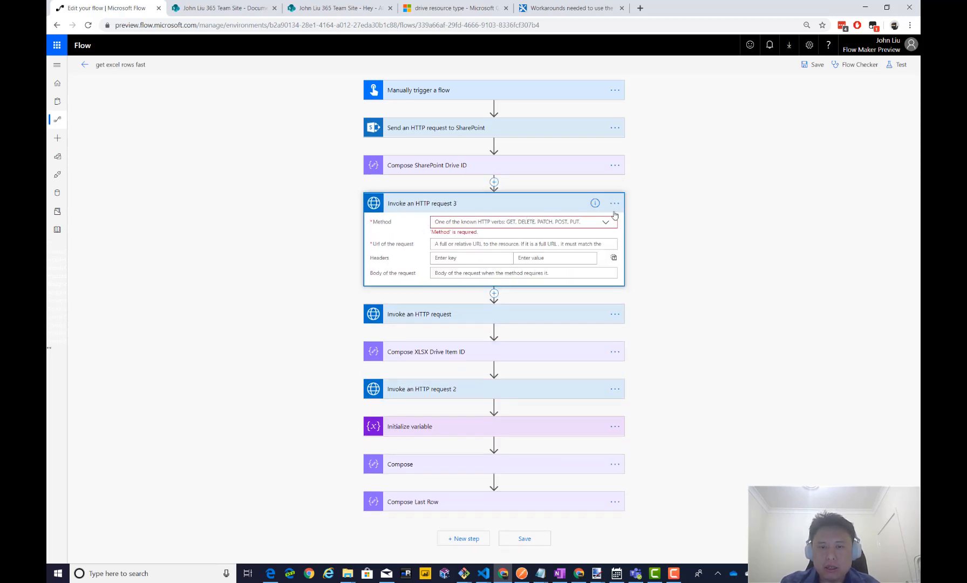
# Delete the newly inserted HTTP request action located below Compose SharePoint Drive ID.
pyautogui.click(614, 203)
pyautogui.click(673, 303)
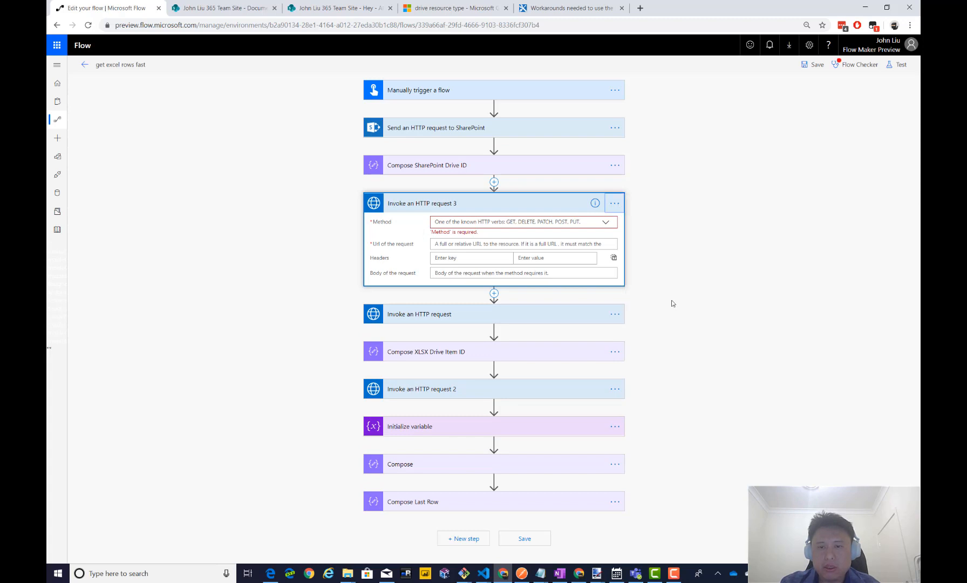
pyautogui.press('Delete')
pyautogui.click(497, 319)
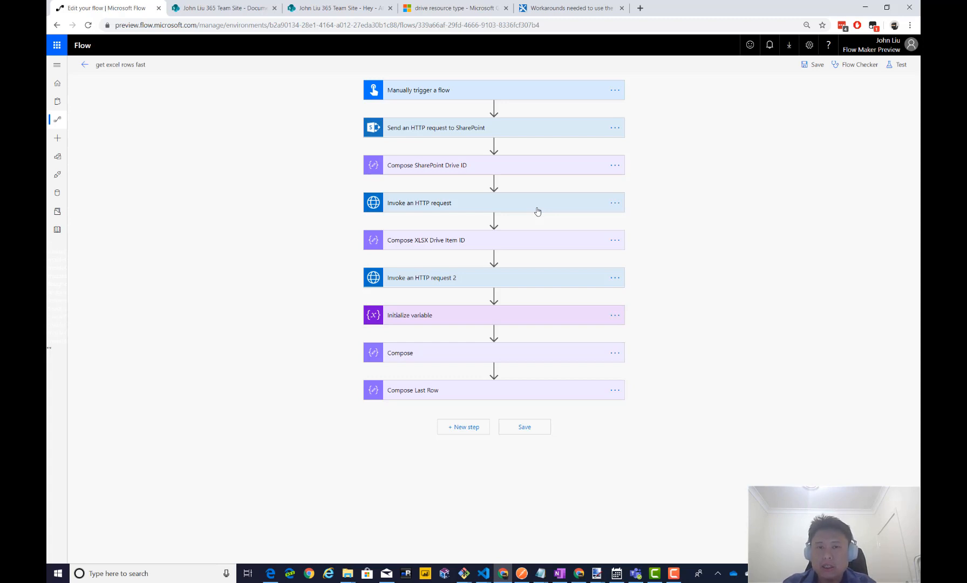
# Examine the version and meteorite.xlsx path in the Invoke an HTTP request URL, and expand Compose XLSX Drive Item ID.
pyautogui.click(466, 204)
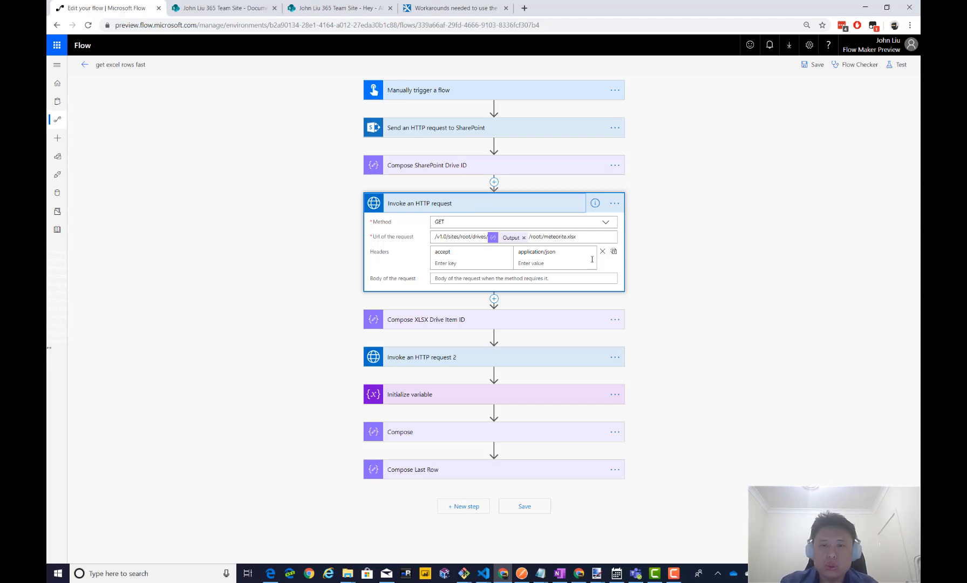
pyautogui.doubleClick(448, 236)
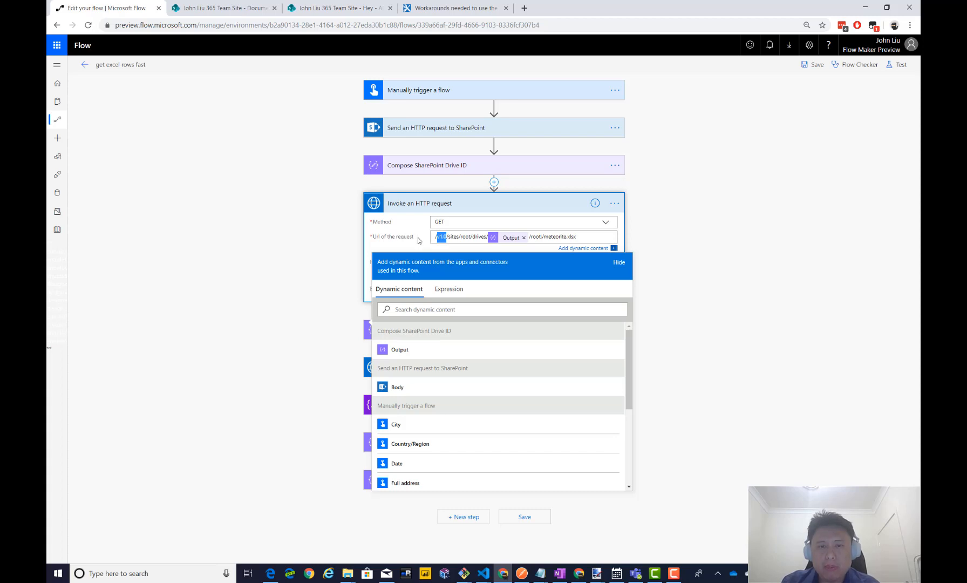
pyautogui.click(439, 238)
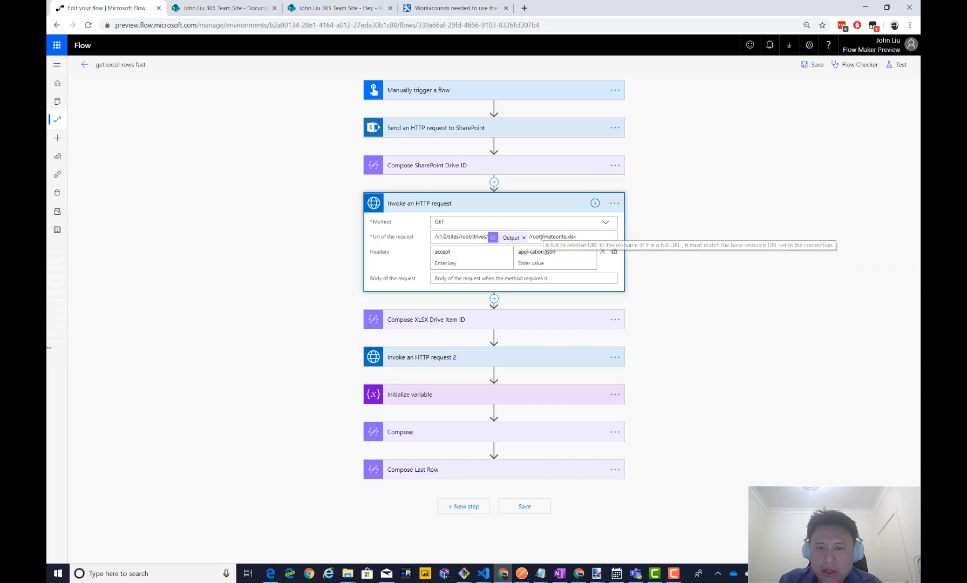
pyautogui.moveTo(541, 236); pyautogui.dragTo(584, 237)
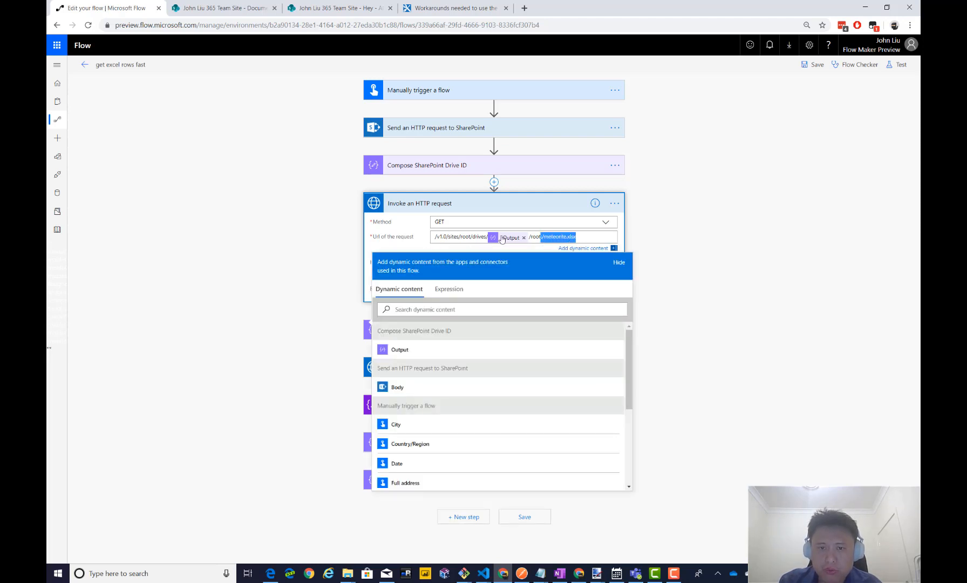
pyautogui.click(703, 237)
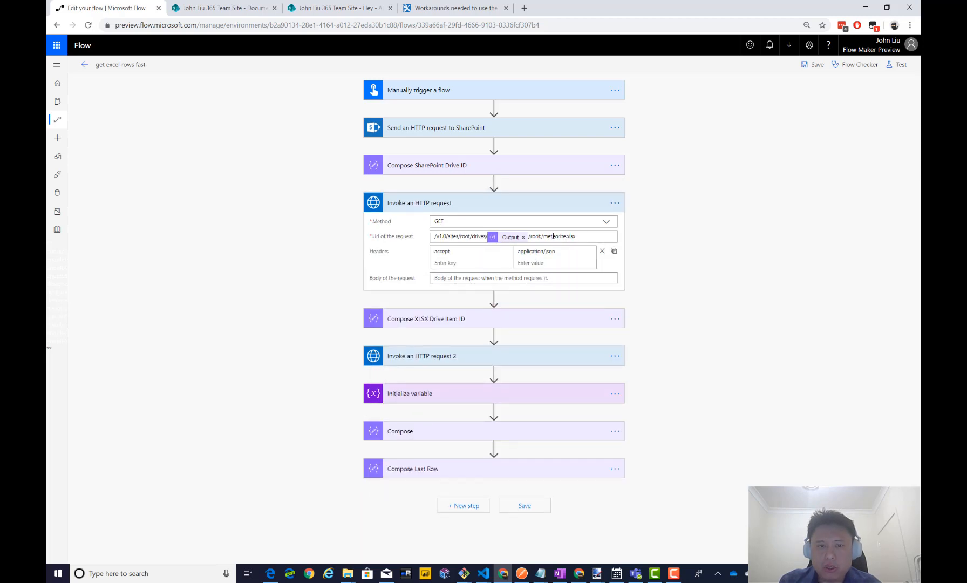
pyautogui.click(518, 323)
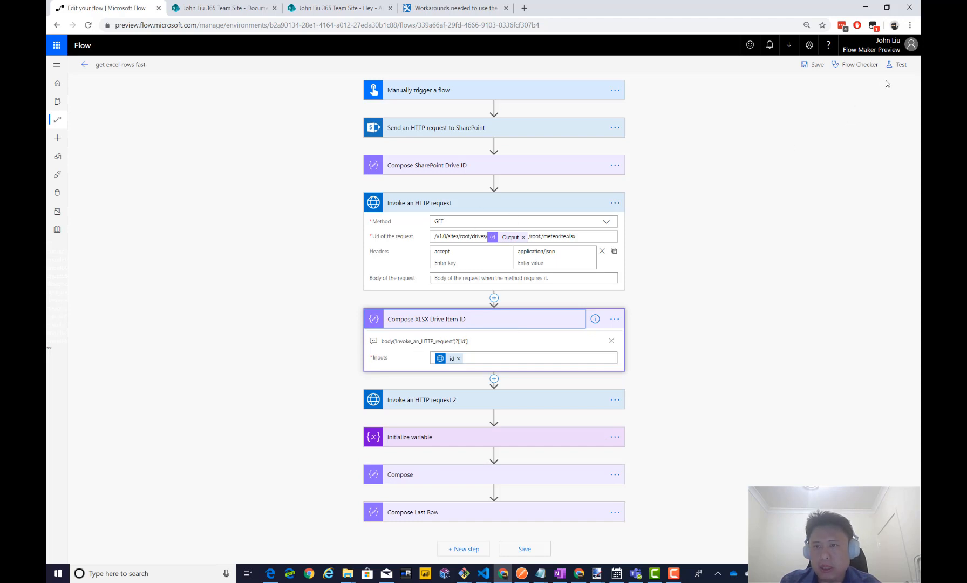
# Test the flow using data from a previous run and open the results of the first Invoke an HTTP request action.
pyautogui.click(901, 65)
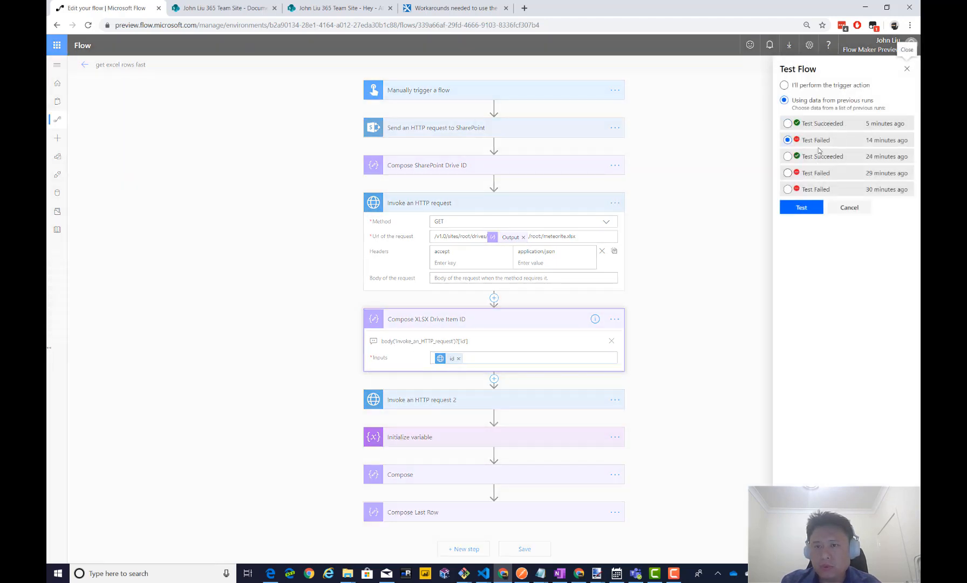
pyautogui.click(801, 208)
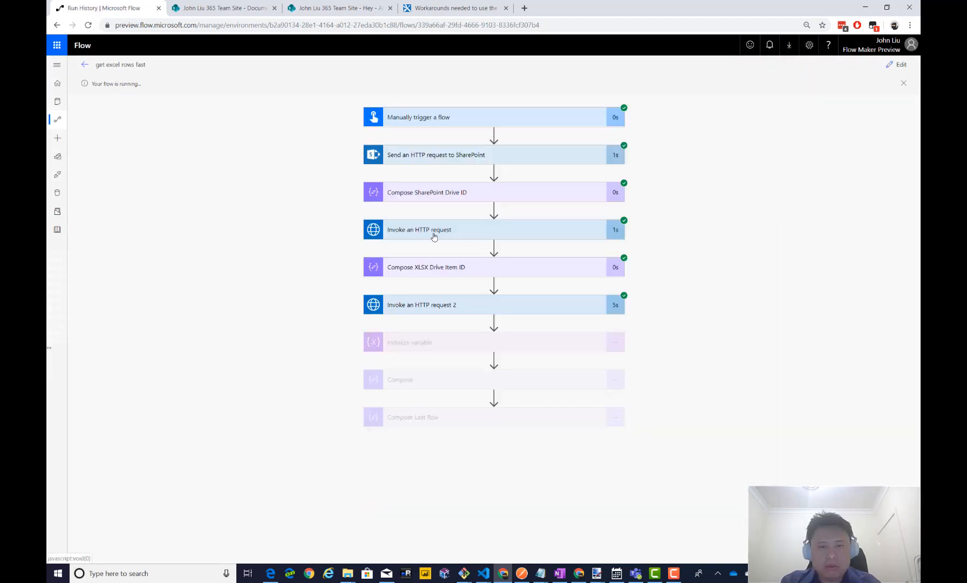
pyautogui.click(434, 236)
pyautogui.scroll(-5, 702, 352)
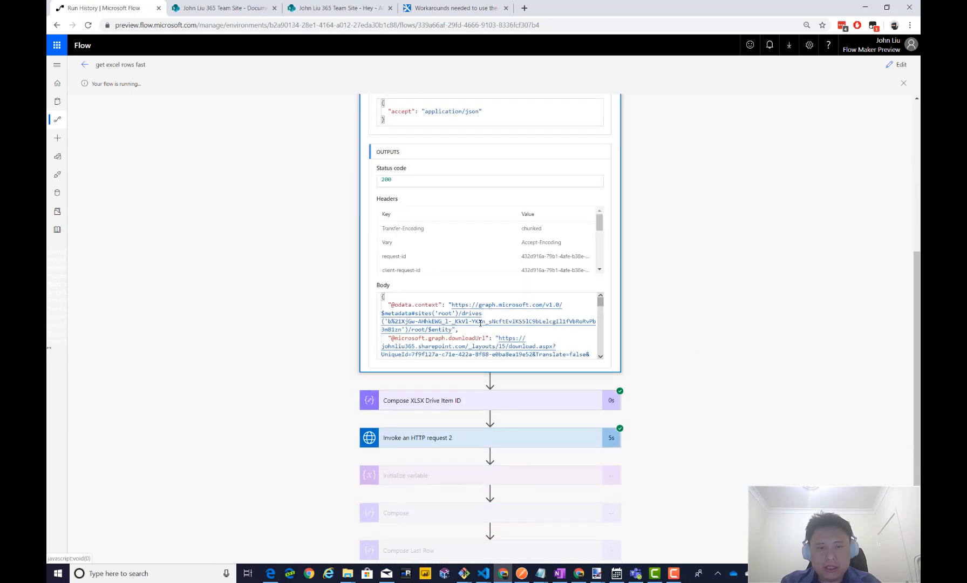
# Examine the response body of Invoke an HTTP request, including the name, size and parent reference of meteorite.xlsx.
pyautogui.moveTo(388, 299); pyautogui.dragTo(424, 308)
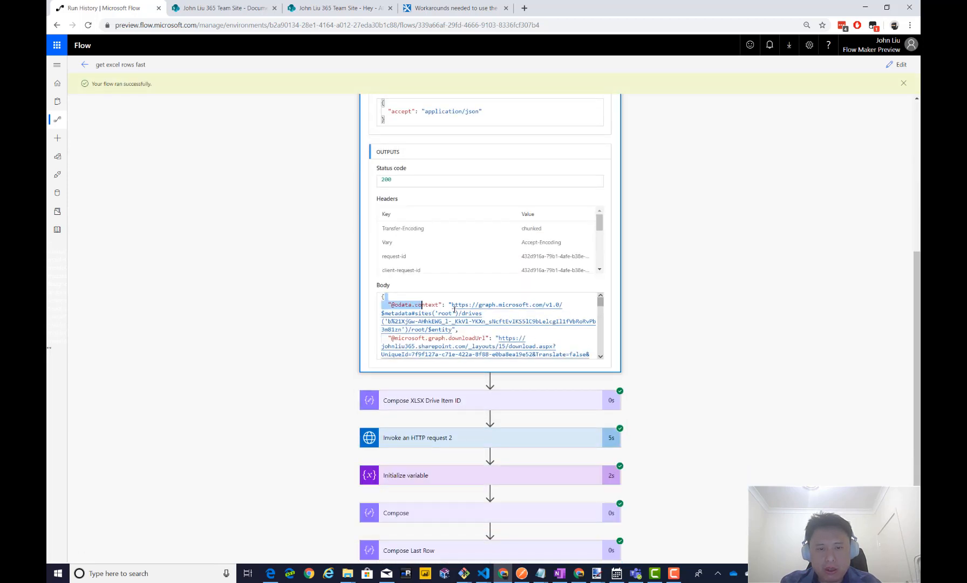
pyautogui.scroll(-1, 455, 310)
pyautogui.scroll(-5, 469, 312)
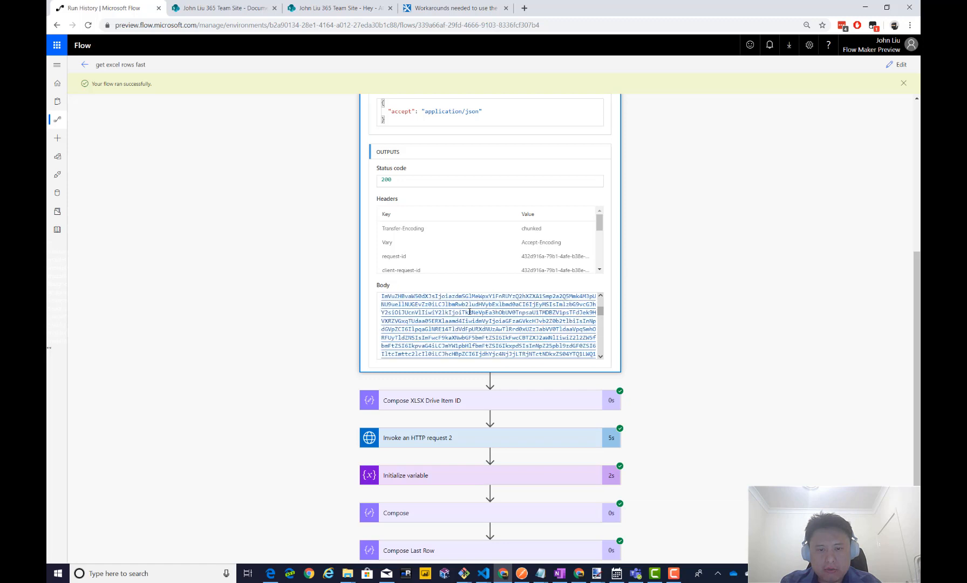
pyautogui.scroll(1, 470, 311)
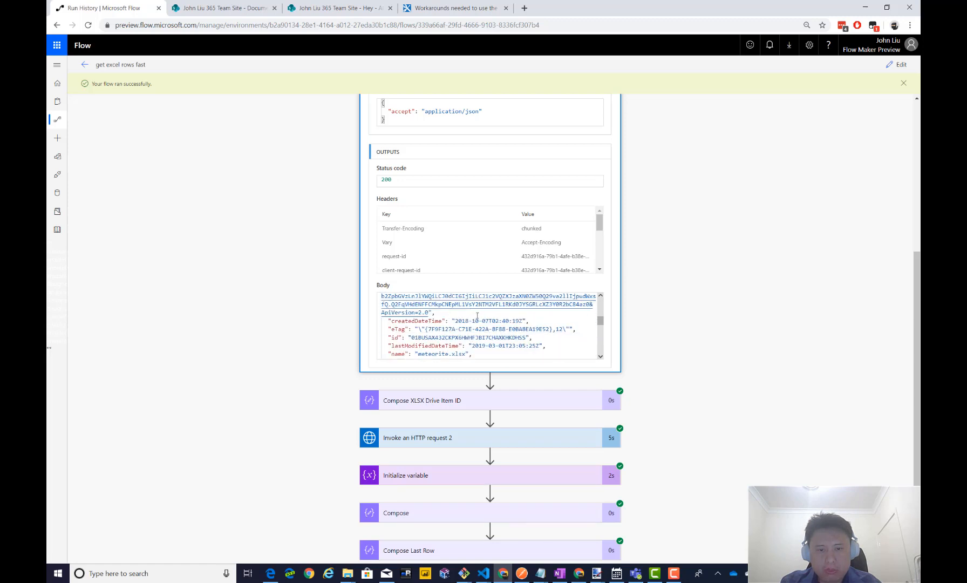
pyautogui.scroll(-1, 477, 316)
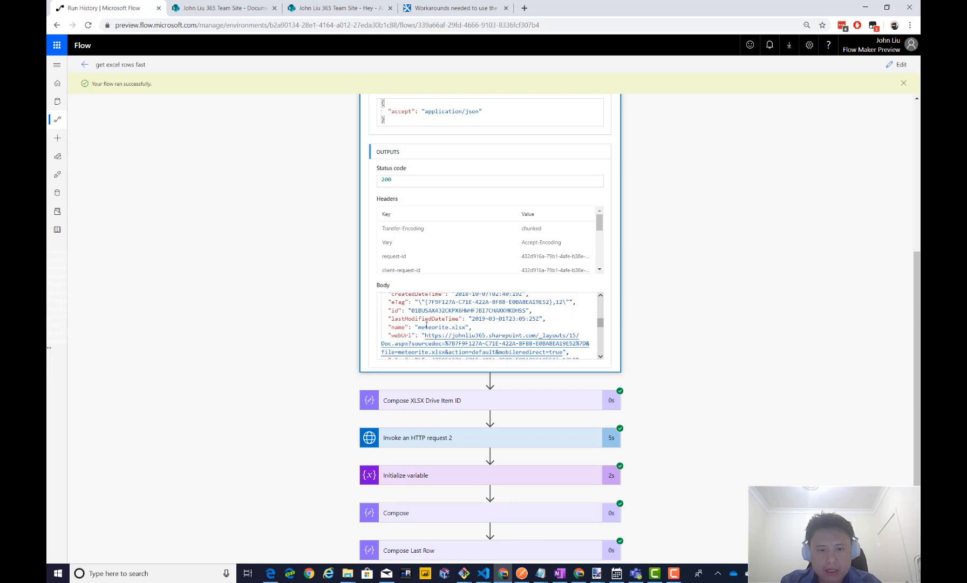
pyautogui.moveTo(415, 327); pyautogui.dragTo(474, 327)
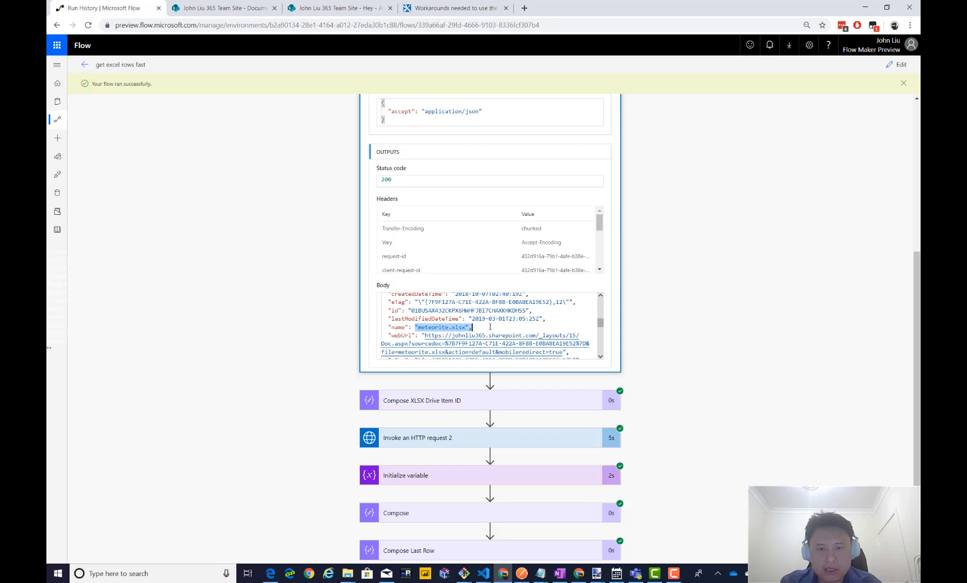
pyautogui.scroll(-2, 511, 327)
pyautogui.scroll(1, 511, 326)
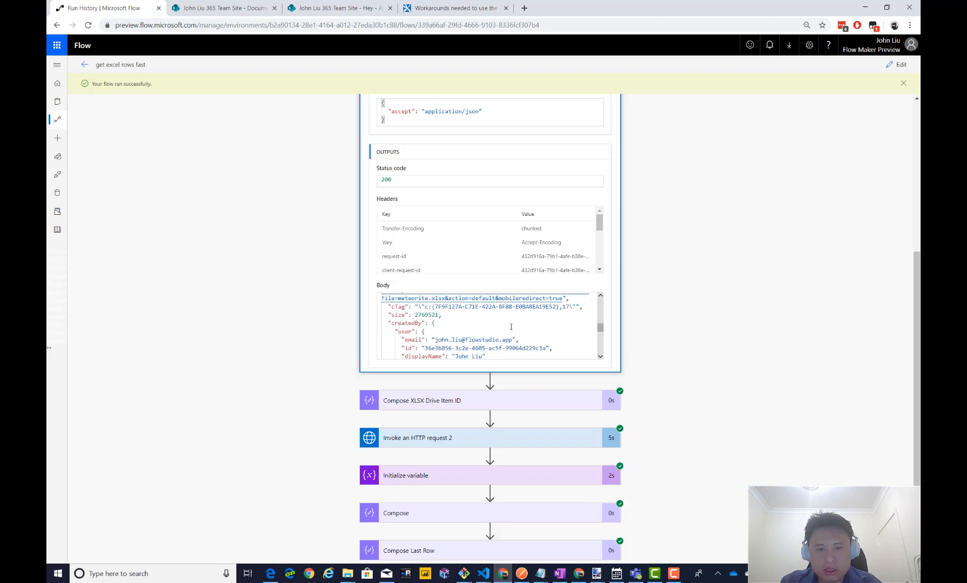
pyautogui.doubleClick(425, 315)
pyautogui.scroll(-2, 470, 324)
pyautogui.scroll(5, 458, 335)
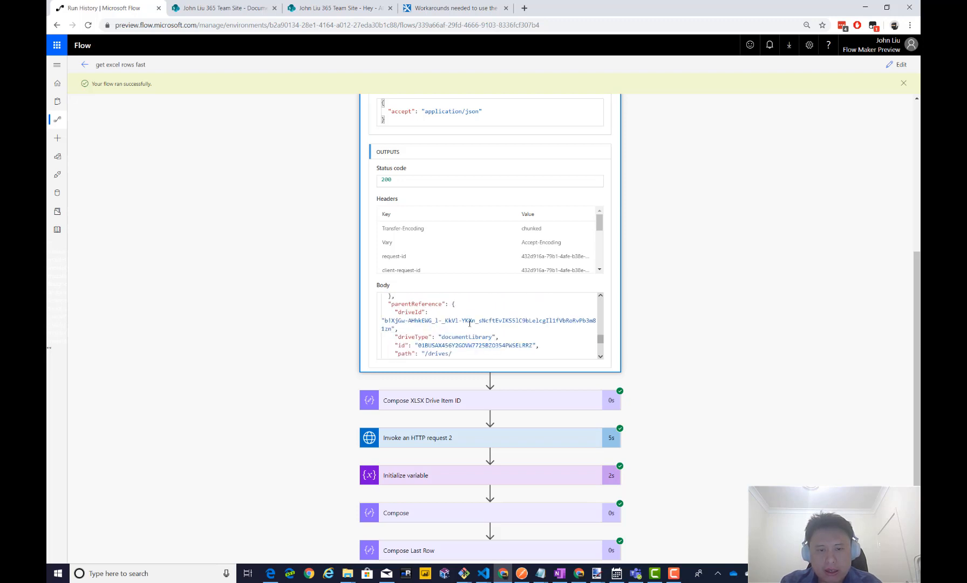
# Copy the meteorite.xlsx id from the response body into the Notepad notes under a "Drive Item ID" heading, leaving blank lines below.
pyautogui.scroll(-1, 452, 341)
pyautogui.doubleClick(453, 342)
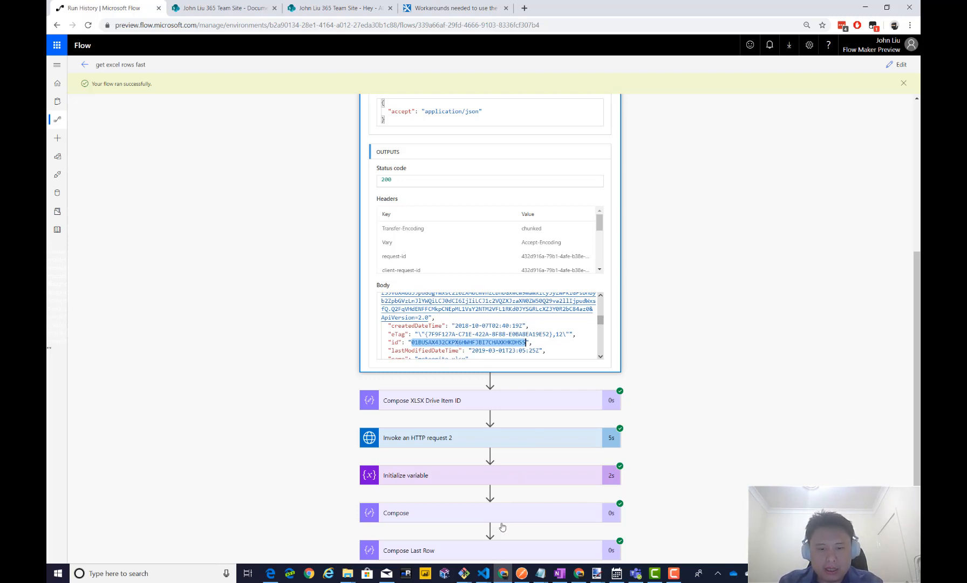
pyautogui.click(537, 577)
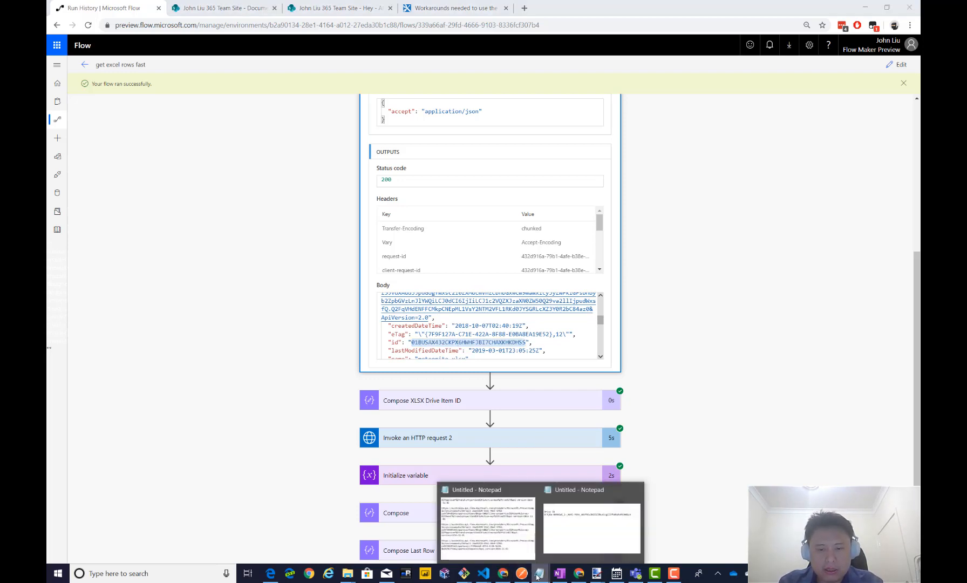
pyautogui.click(592, 518)
pyautogui.click(895, 287)
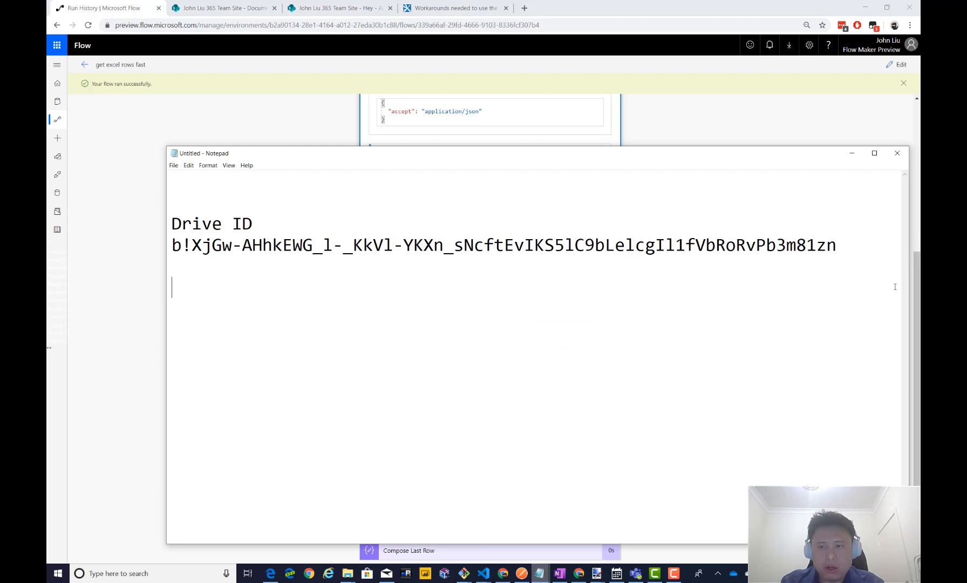
pyautogui.write('Drive ')
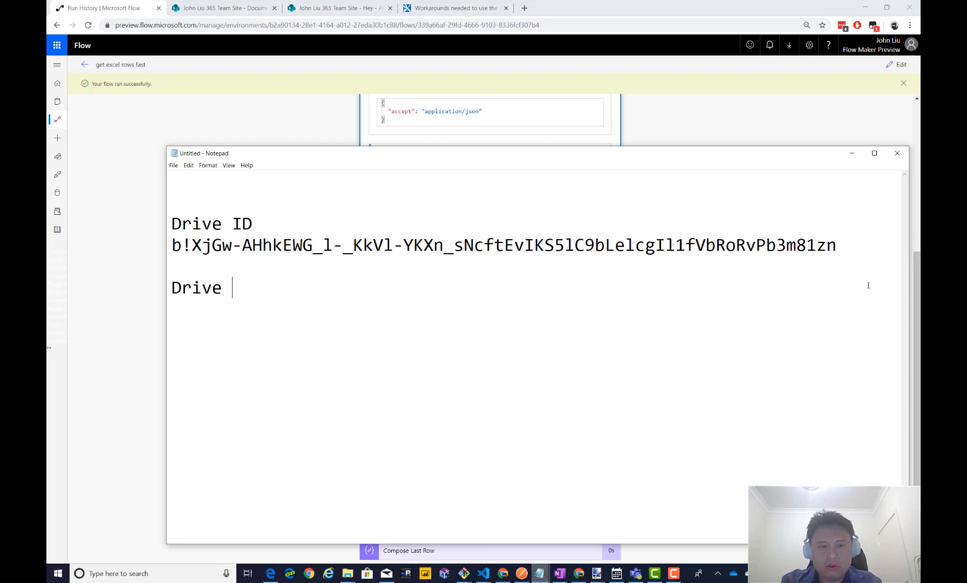
pyautogui.write('Item ID')
pyautogui.press('Return')
pyautogui.write('01BUSAX432CKPX6HWHFJBI7CHAXKHKDHSS')
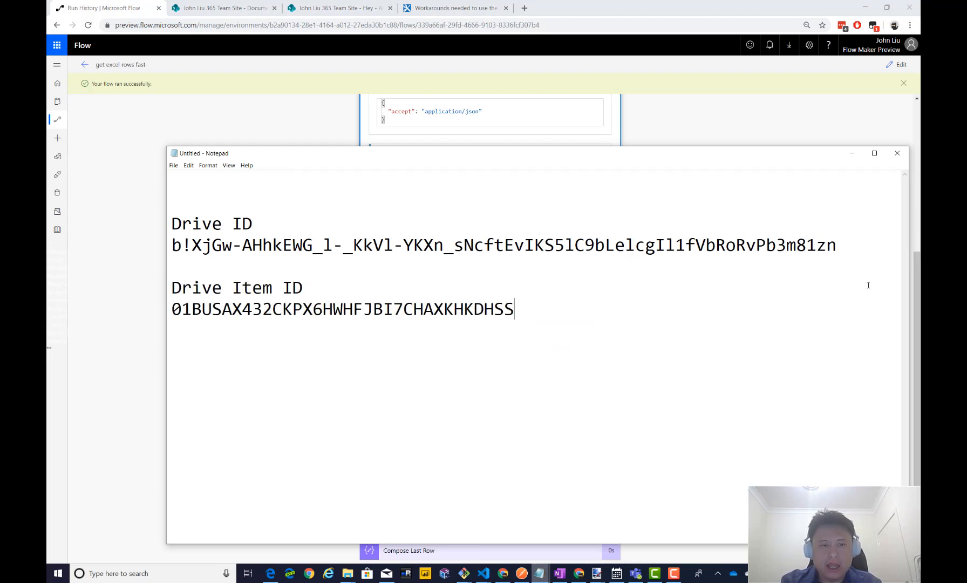
pyautogui.press('Return')
pyautogui.press('Return')
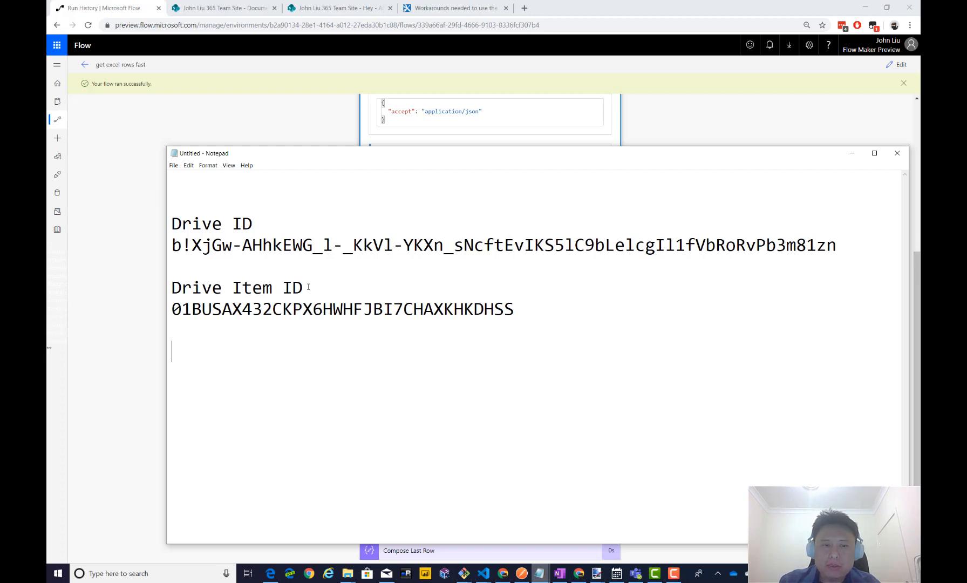
# Review the noted drive item ID, then return to the flow run and examine the :/meteorite.xlsx part of the request URL.
pyautogui.doubleClick(297, 305)
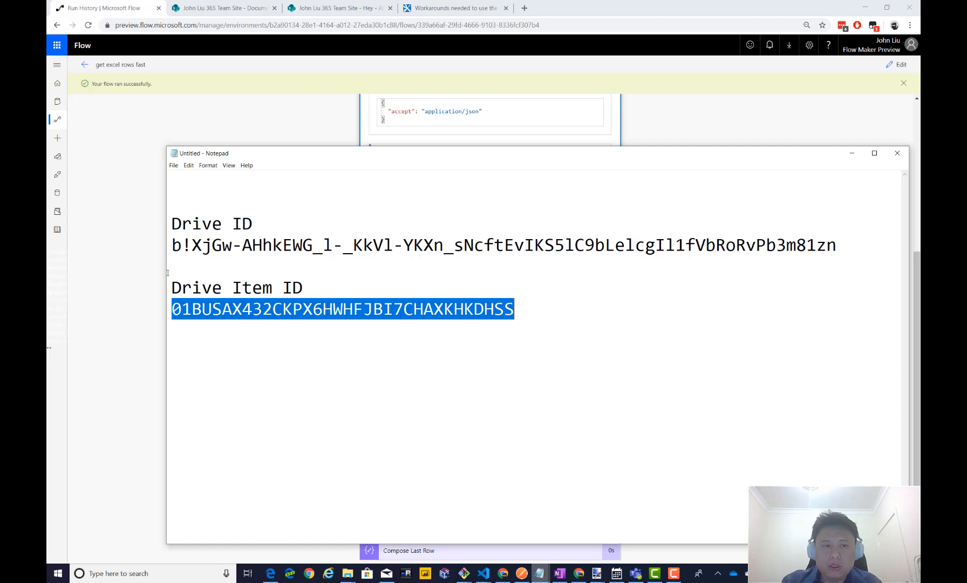
pyautogui.click(128, 274)
pyautogui.scroll(4, 712, 307)
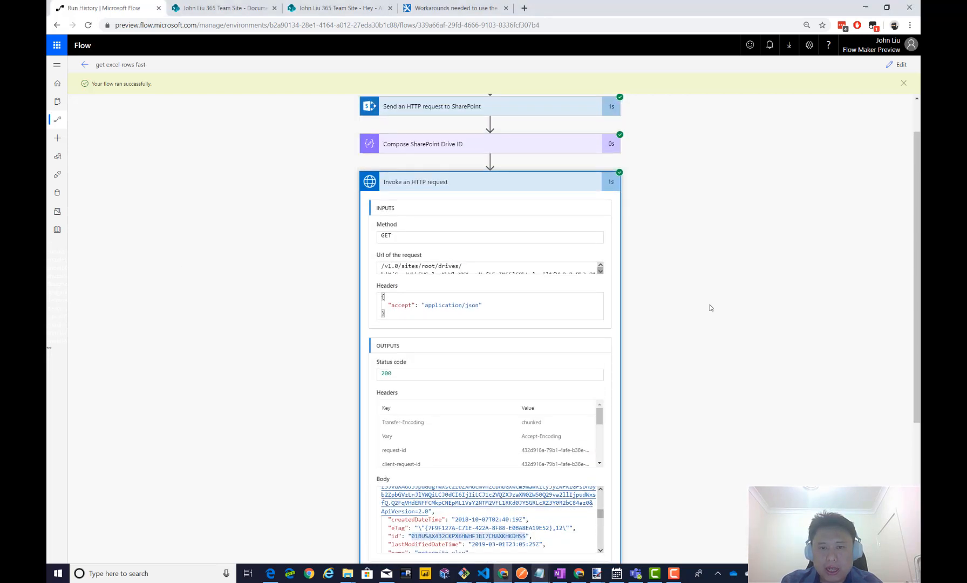
pyautogui.scroll(1, 712, 308)
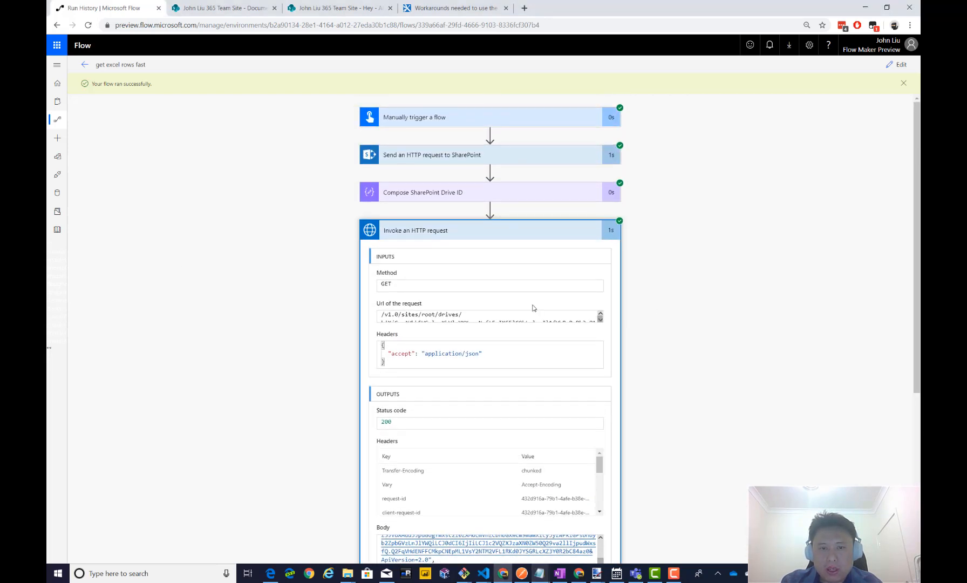
pyautogui.scroll(-2, 504, 317)
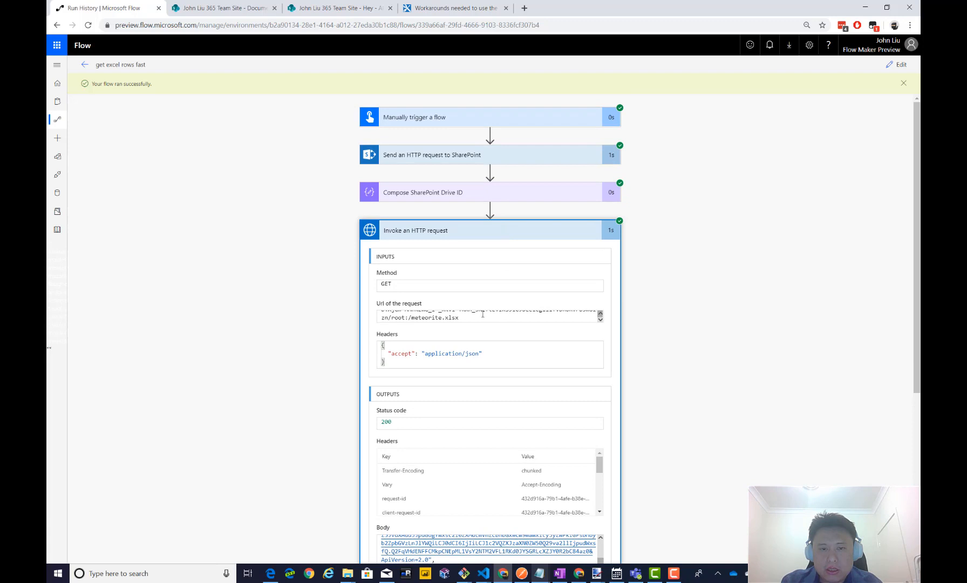
pyautogui.moveTo(406, 317); pyautogui.dragTo(470, 318)
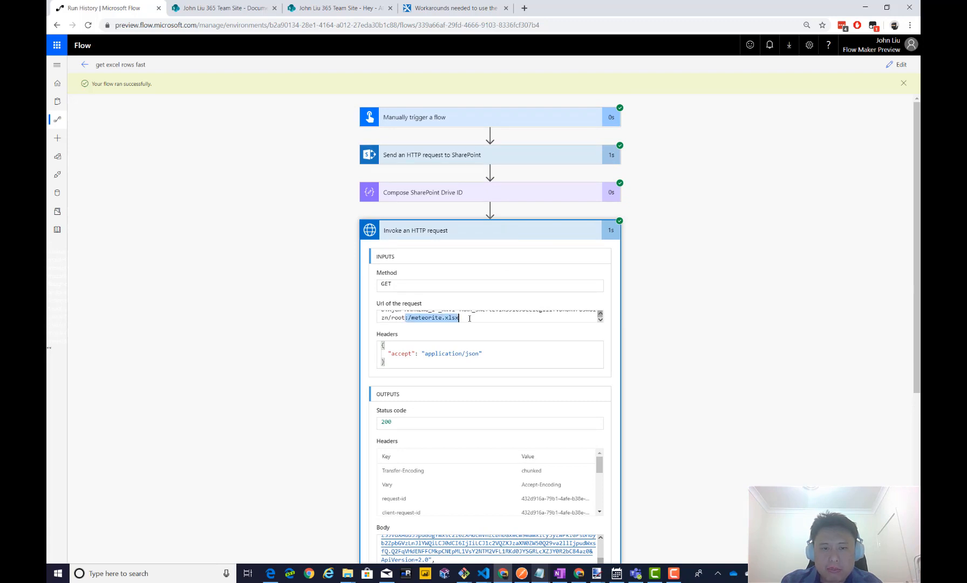
pyautogui.doubleClick(416, 318)
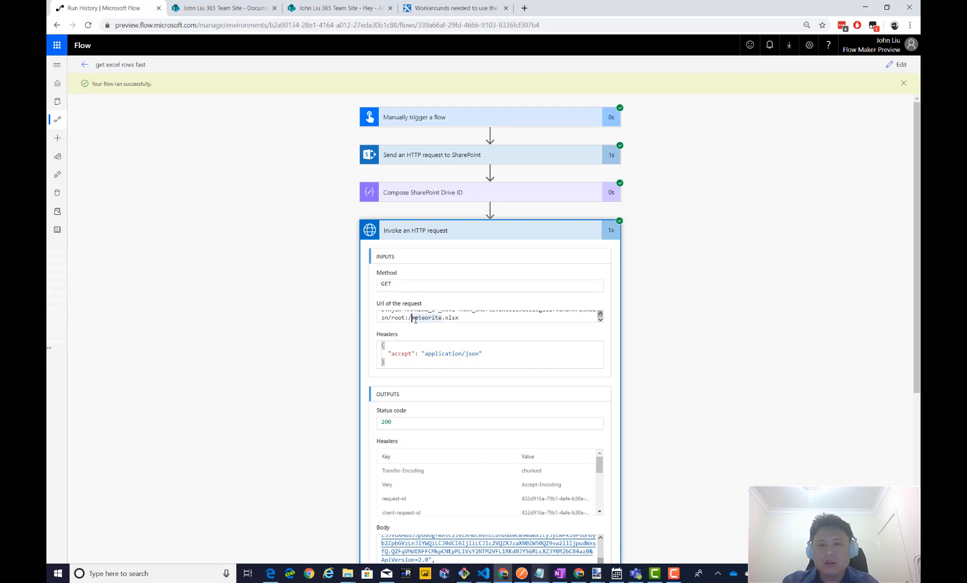
pyautogui.moveTo(405, 318); pyautogui.dragTo(471, 323)
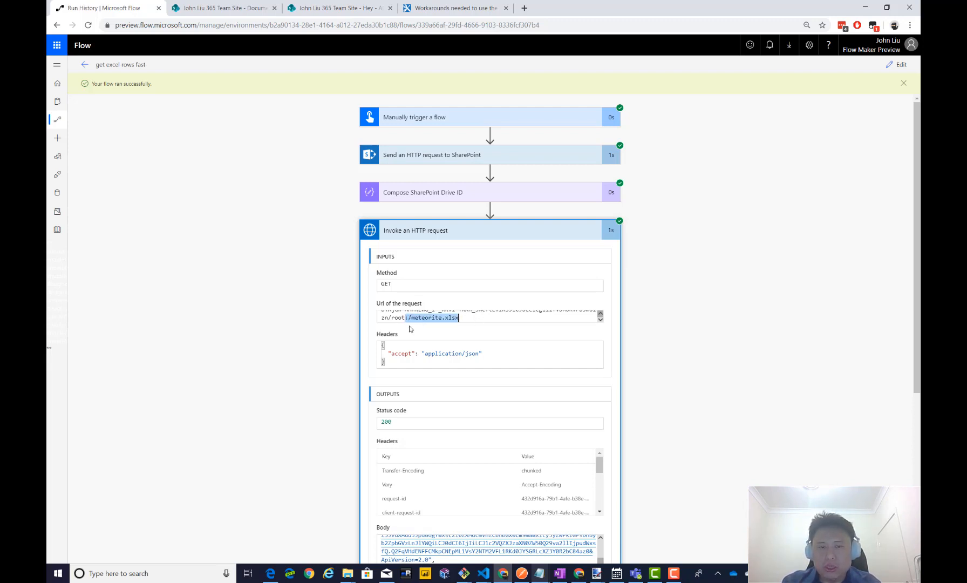
# Look up the id of meteorite.xlsx again in the response body of Invoke an HTTP request.
pyautogui.scroll(-1, 385, 345)
pyautogui.scroll(-1, 389, 351)
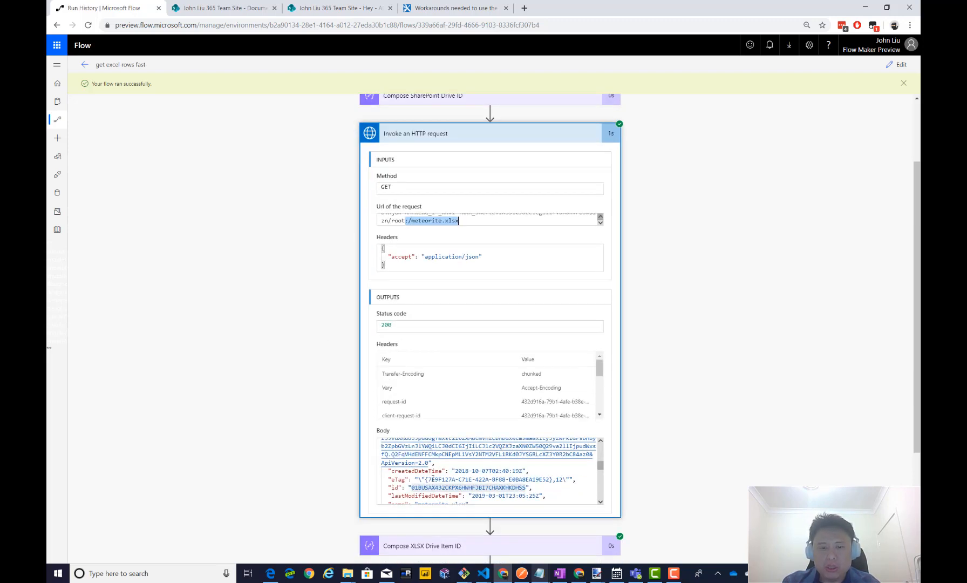
pyautogui.scroll(-1, 435, 473)
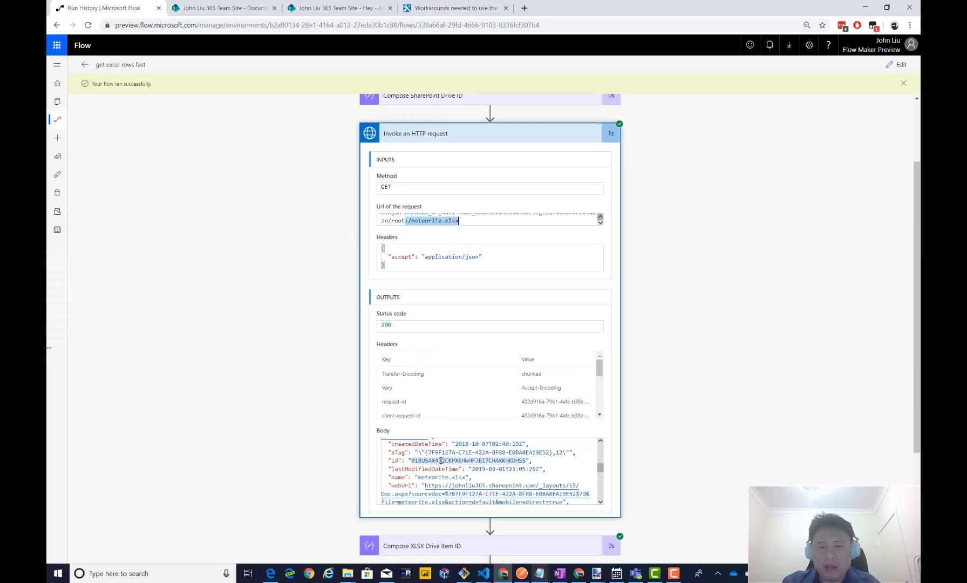
pyautogui.doubleClick(437, 461)
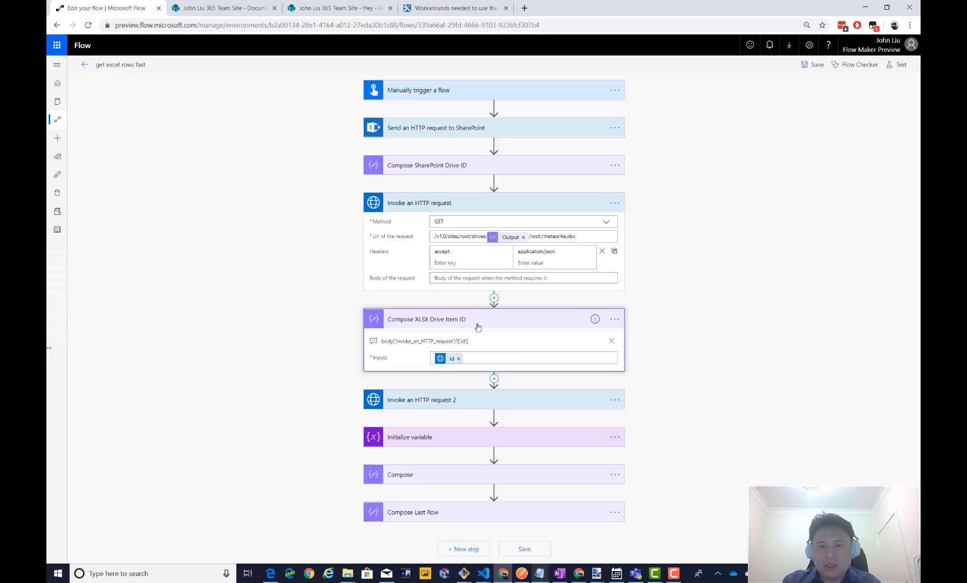
# Copy the complete request URL of Invoke an HTTP request 2 into Notepad, a few lines below the drive item ID.
pyautogui.click(475, 321)
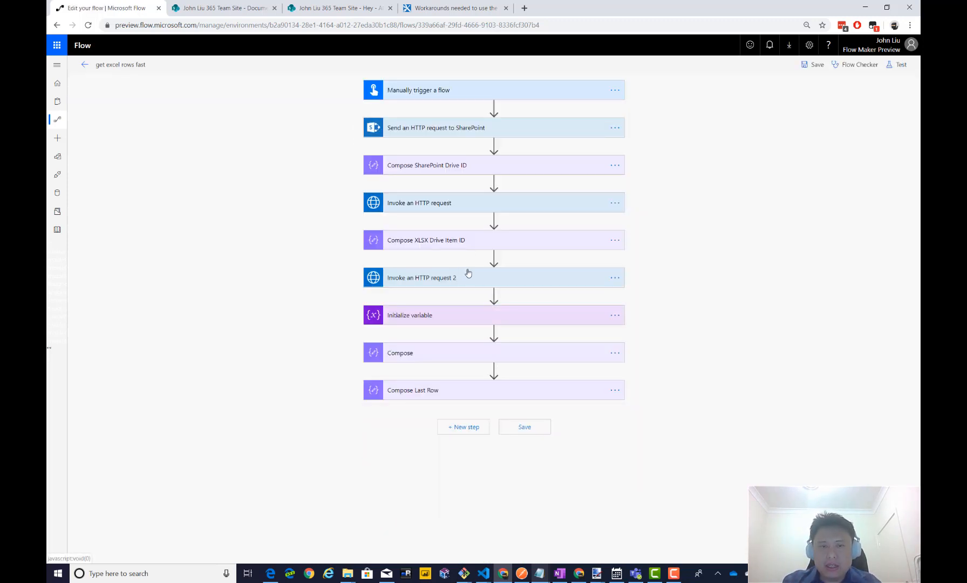
pyautogui.click(464, 278)
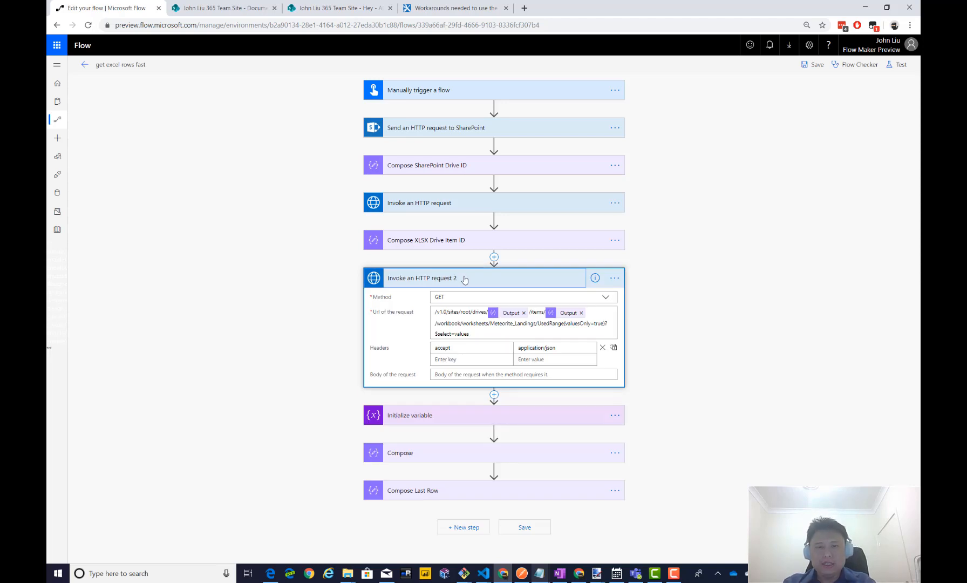
pyautogui.click(488, 334)
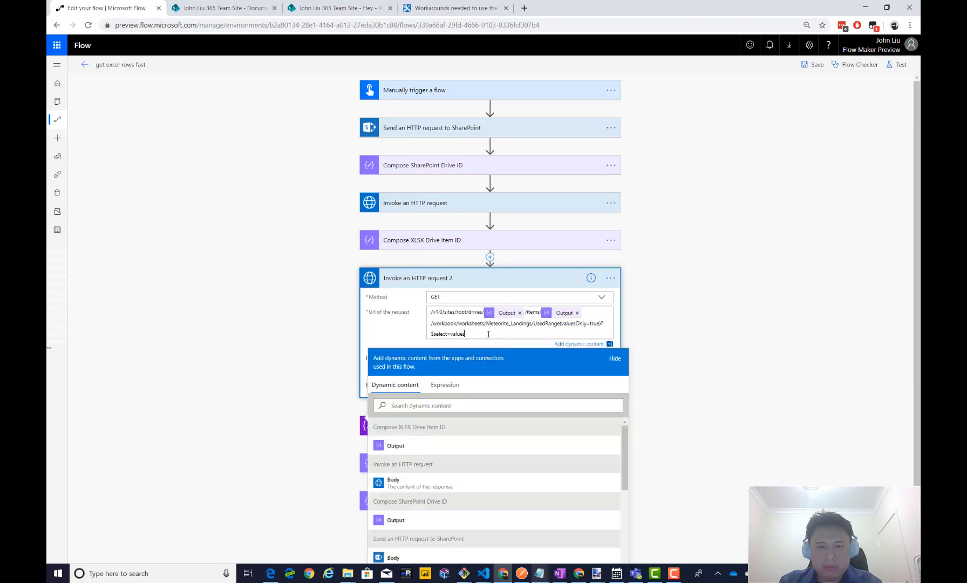
pyautogui.hotkey('ctrl', 'a')
pyautogui.click(268, 303)
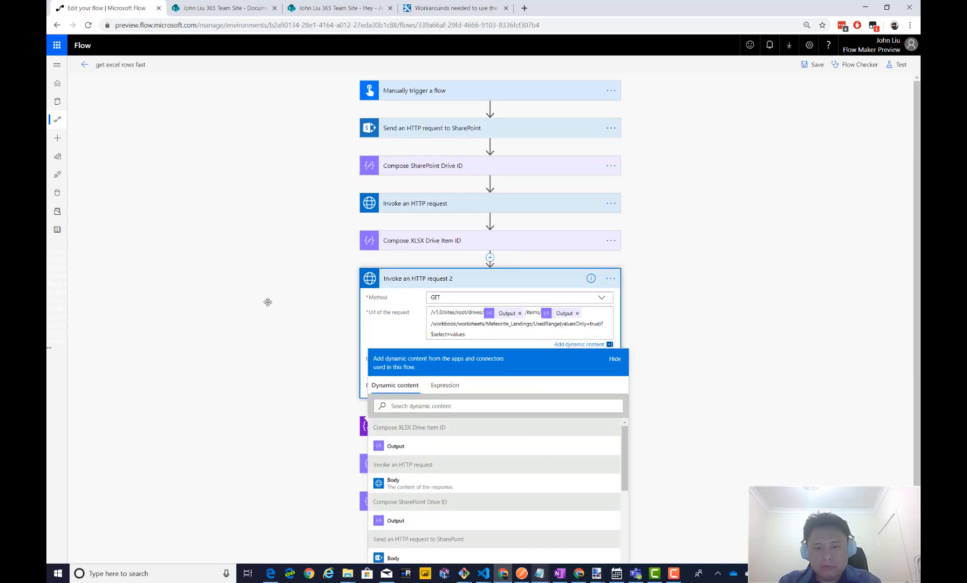
pyautogui.moveTo(549, 580)
pyautogui.click(593, 518)
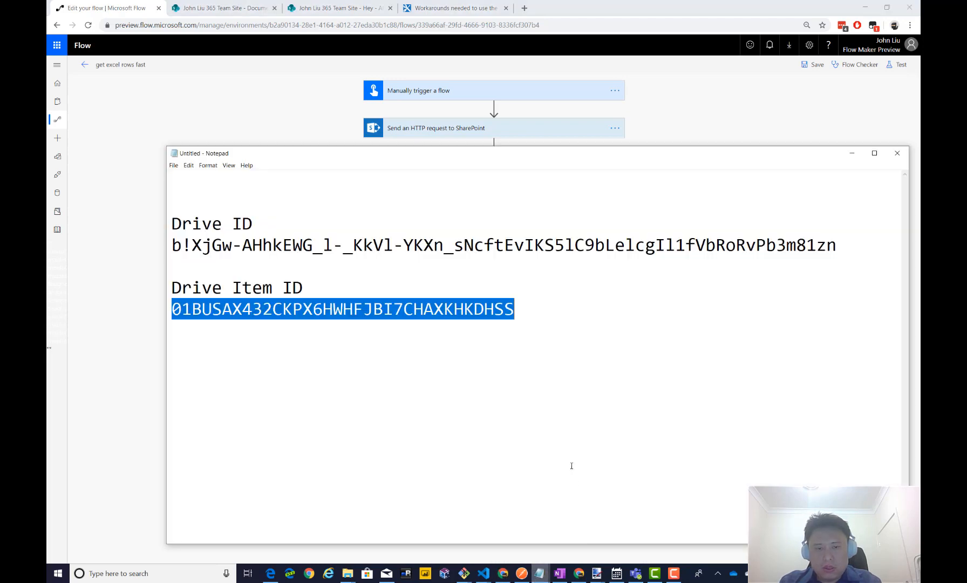
pyautogui.click(658, 417)
pyautogui.press('Return')
pyautogui.press('Return')
pyautogui.press('Return')
pyautogui.write("/v1.0/sites/root/drives/@{outputs('Compose_SharePoint_Drive_ID')}/items/@{outputs('Compose_XLSX_Drive_Item_ID')}/workbook/worksheets/Meteorite_Landings/UsedRange(valuesOnly=true)?$select=values")
pyautogui.press('Return')
pyautogui.press('Return')
pyautogui.press('Return')
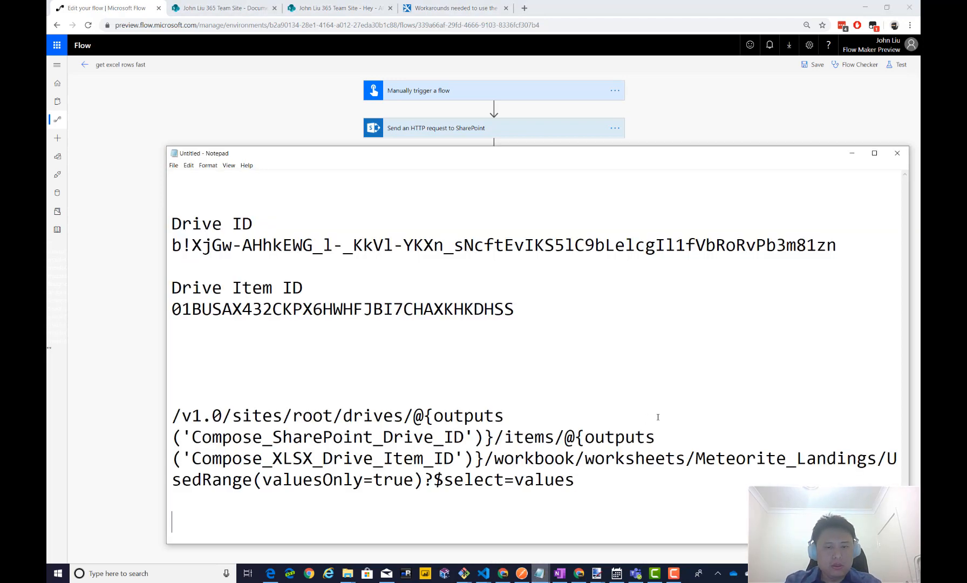
# Remove two of the blank lines between the drive item ID and the copied request URL in Notepad.
pyautogui.click(518, 358)
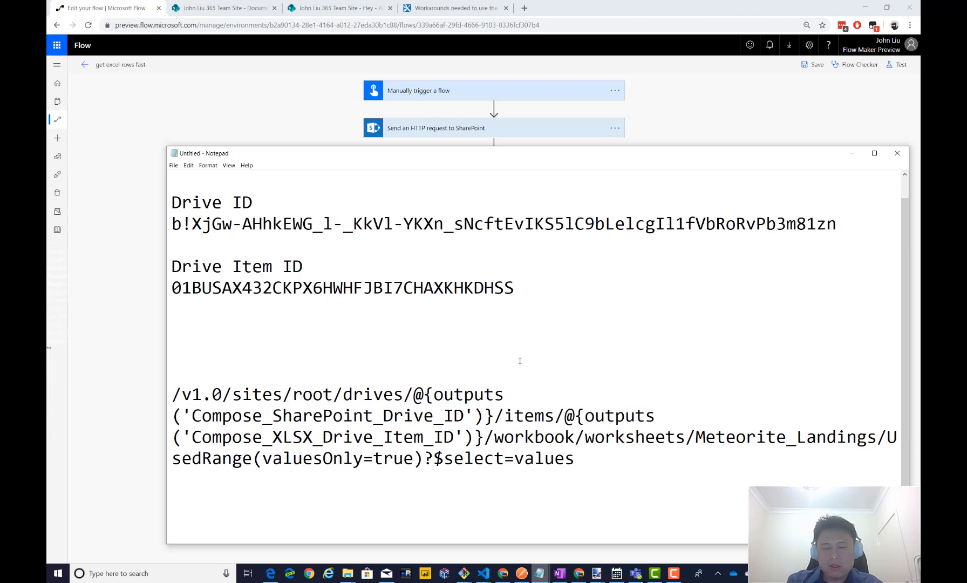
pyautogui.click(520, 360)
pyautogui.press('BackSpace')
pyautogui.press('BackSpace')
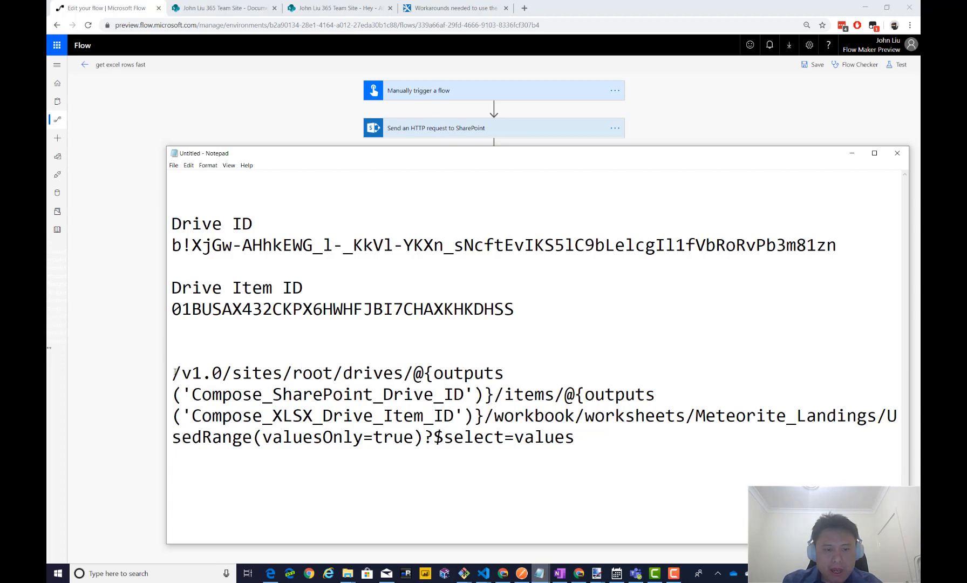
# Examine the drive, item and workbook/worksheets segments at the start of the request URL in Notepad.
pyautogui.moveTo(172, 373); pyautogui.dragTo(471, 418)
pyautogui.click(565, 396)
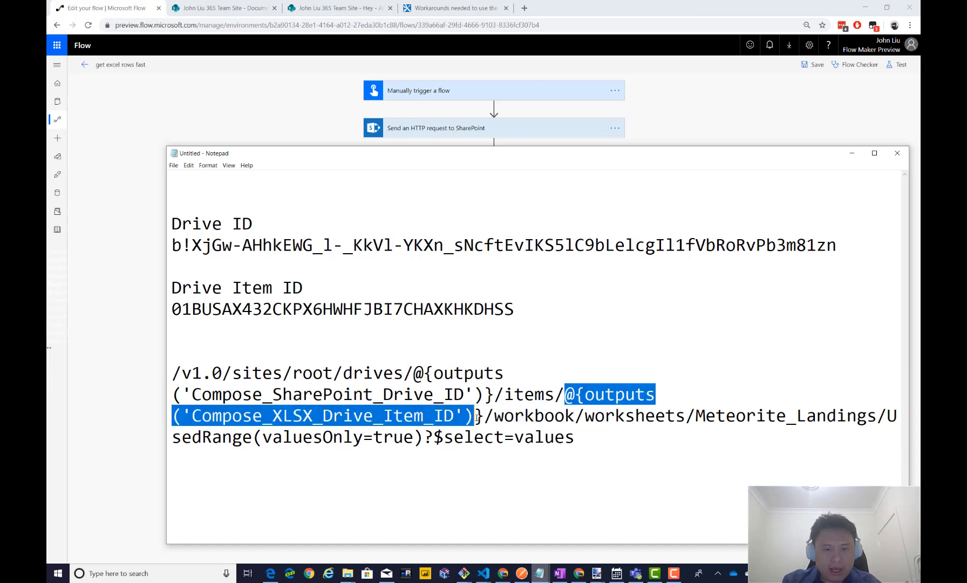
pyautogui.click(489, 415)
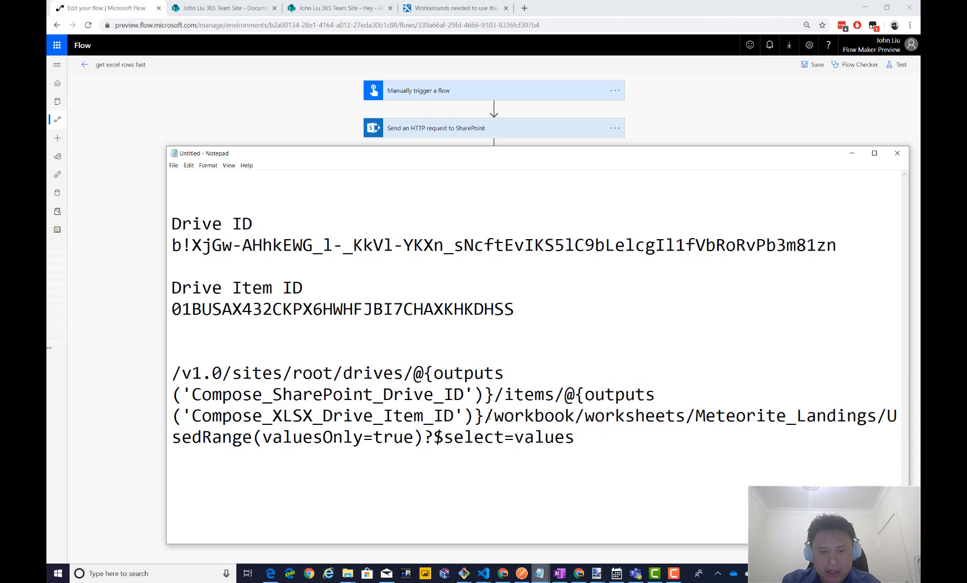
pyautogui.moveTo(494, 416); pyautogui.dragTo(171, 374)
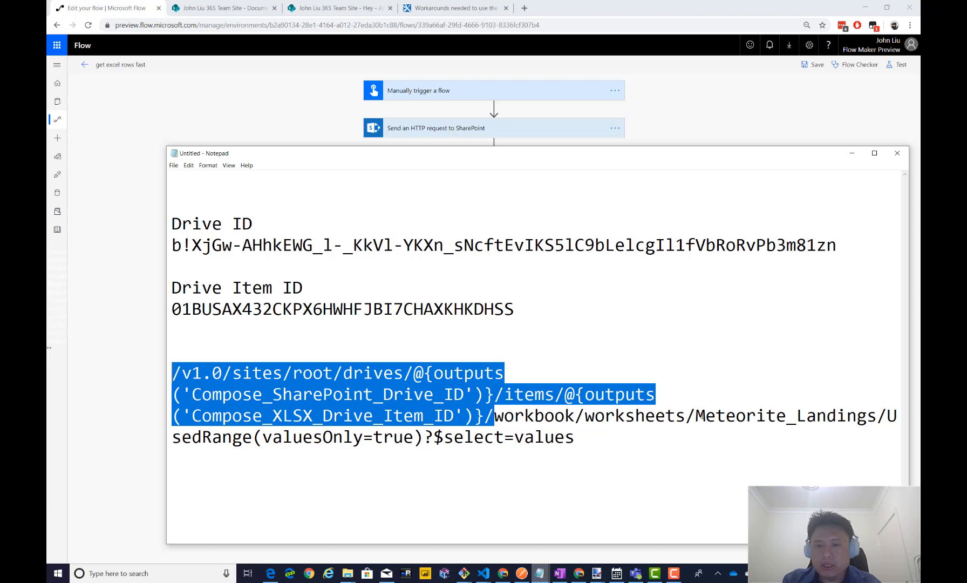
pyautogui.moveTo(697, 416); pyautogui.dragTo(173, 371)
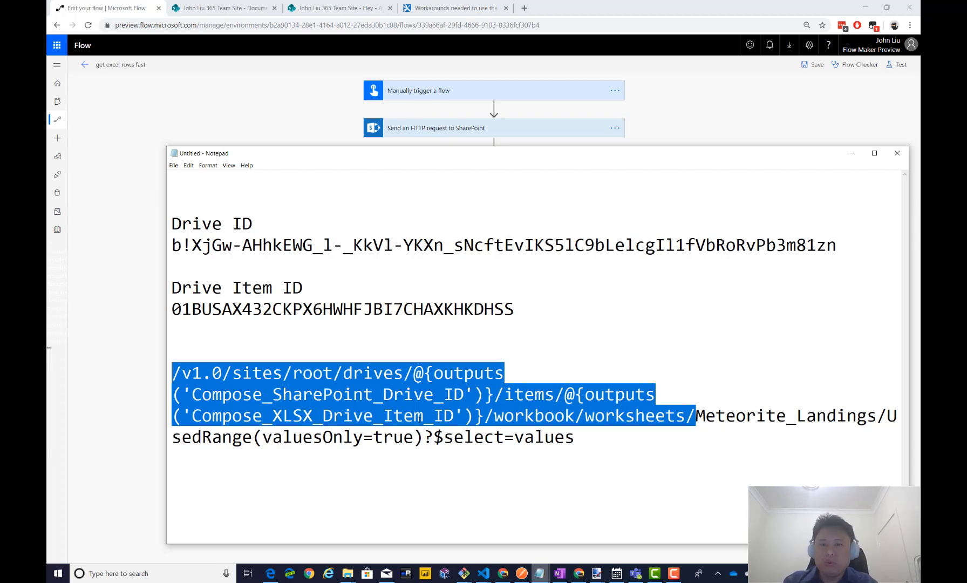
# Examine the Meteorite_Landings worksheet name and the UsedRange(valuesOnly=true) part of the request URL in Notepad.
pyautogui.click(808, 415)
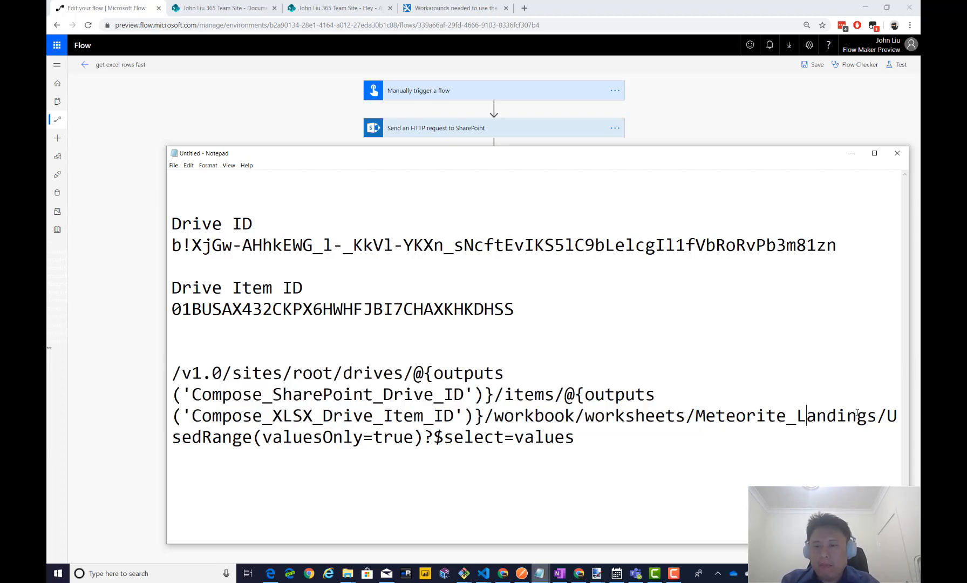
pyautogui.moveTo(878, 416); pyautogui.dragTo(696, 415)
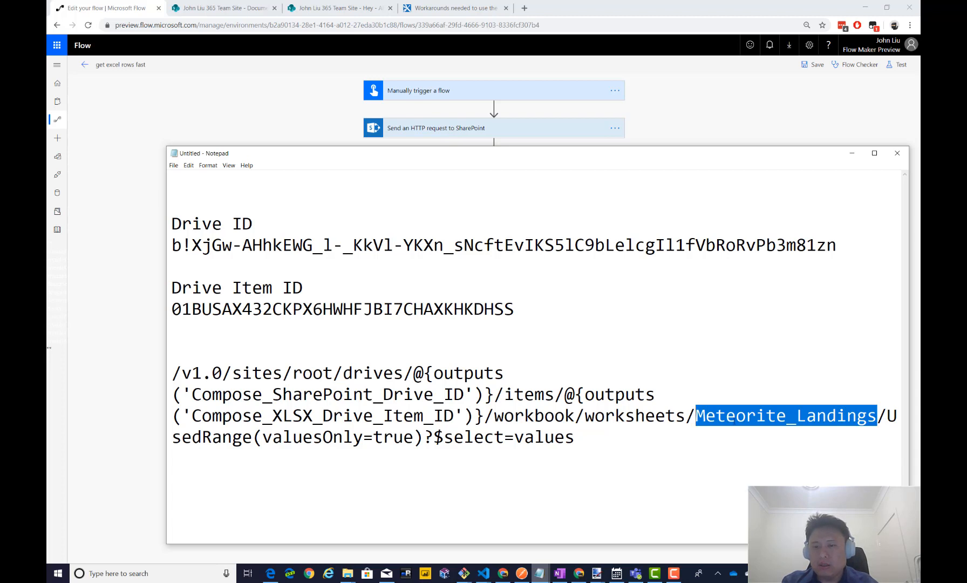
pyautogui.click(884, 415)
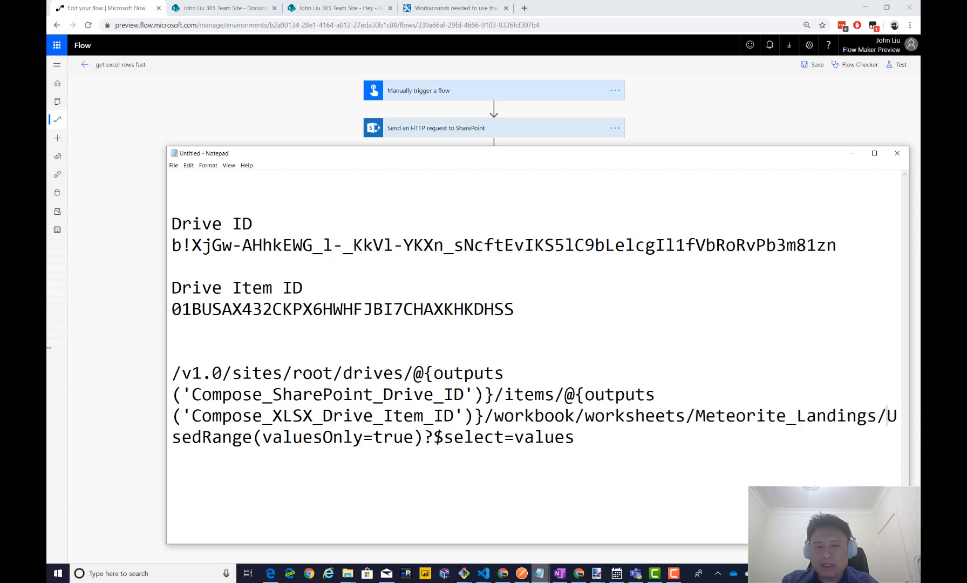
pyautogui.moveTo(887, 415); pyautogui.dragTo(427, 440)
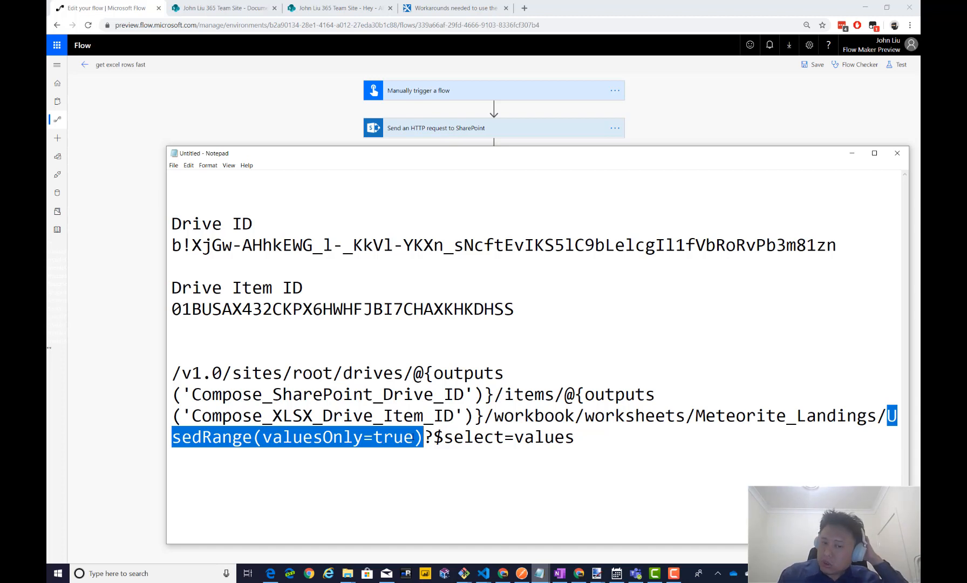
pyautogui.click(425, 437)
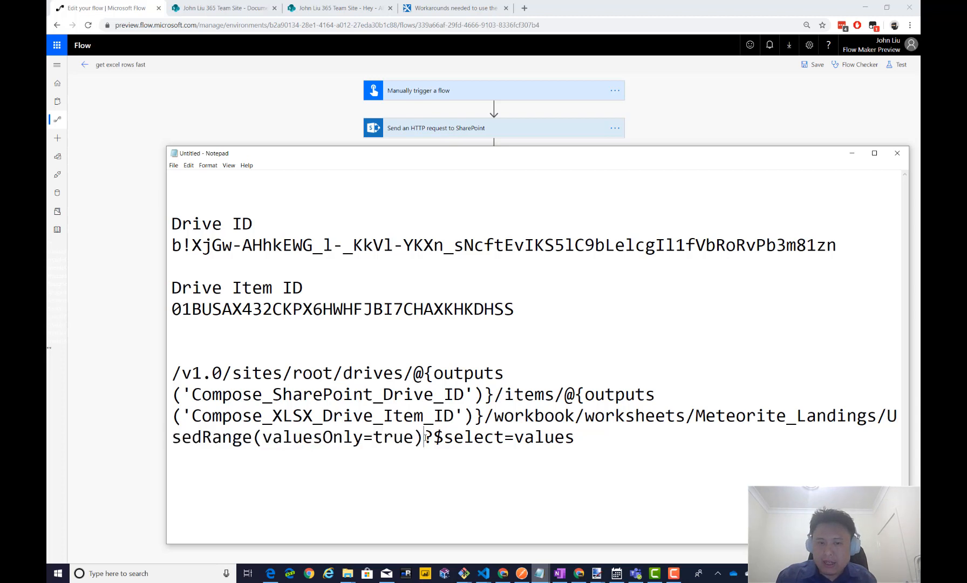
pyautogui.moveTo(425, 437); pyautogui.dragTo(878, 415)
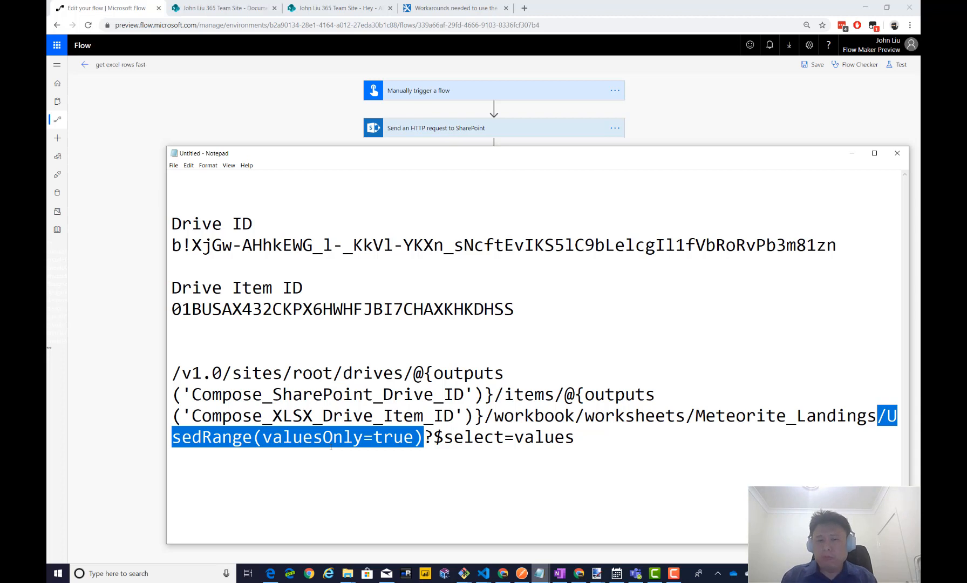
pyautogui.moveTo(425, 438); pyautogui.dragTo(314, 379)
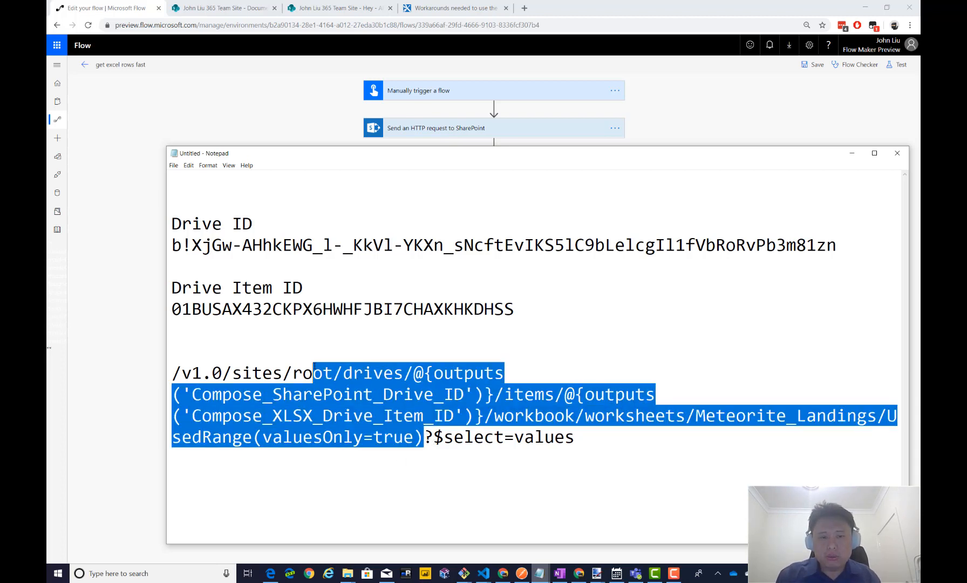
# Examine the $select=values parameter in Notepad, then return to the flow and check the dynamic outputs in the URL of Invoke an HTTP request 2.
pyautogui.moveTo(433, 437); pyautogui.dragTo(585, 438)
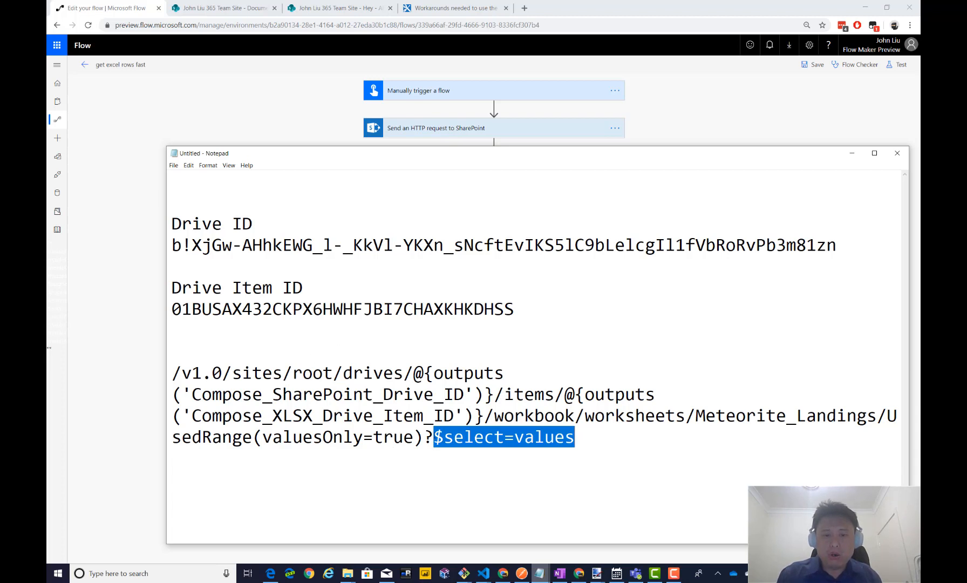
pyautogui.moveTo(434, 437); pyautogui.dragTo(607, 438)
pyautogui.press('Right')
pyautogui.click(112, 291)
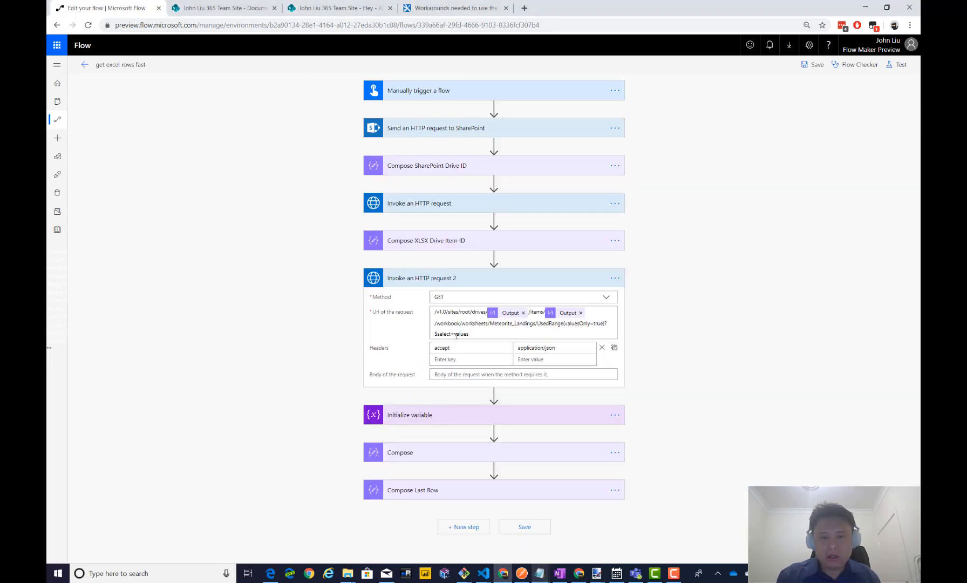
pyautogui.moveTo(508, 316)
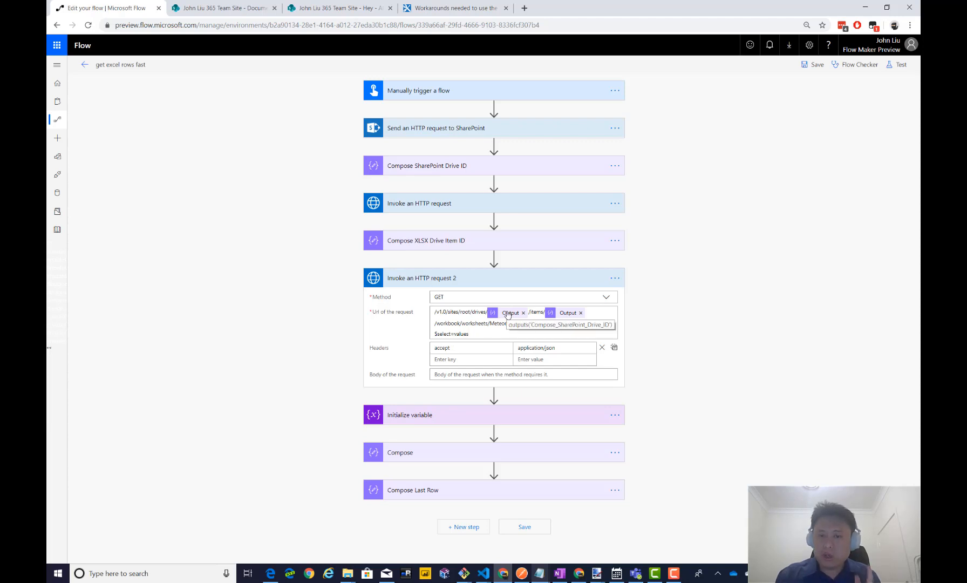
pyautogui.moveTo(567, 315)
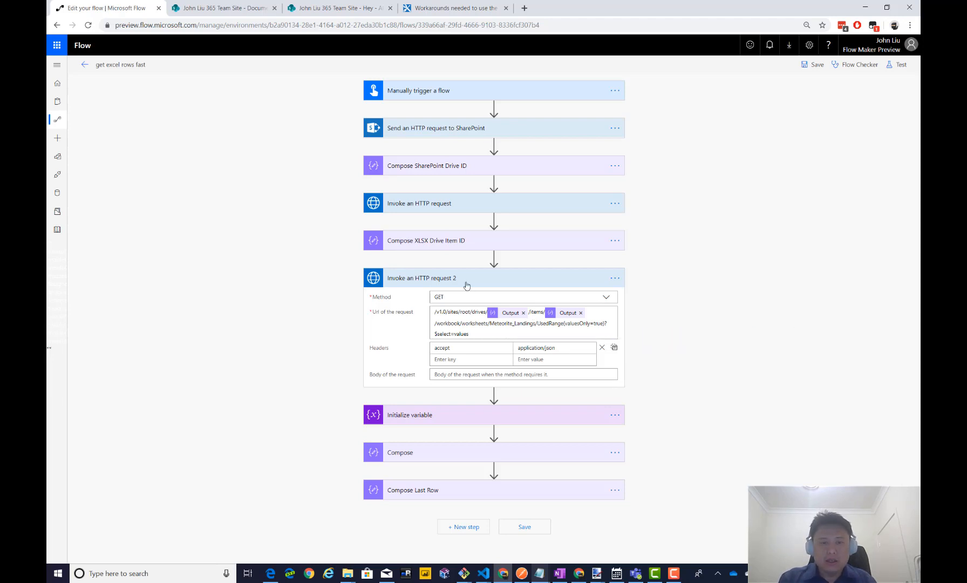
# Expand Initialize variable, Compose and Compose Last Row in the flow and examine their expressions.
pyautogui.click(442, 415)
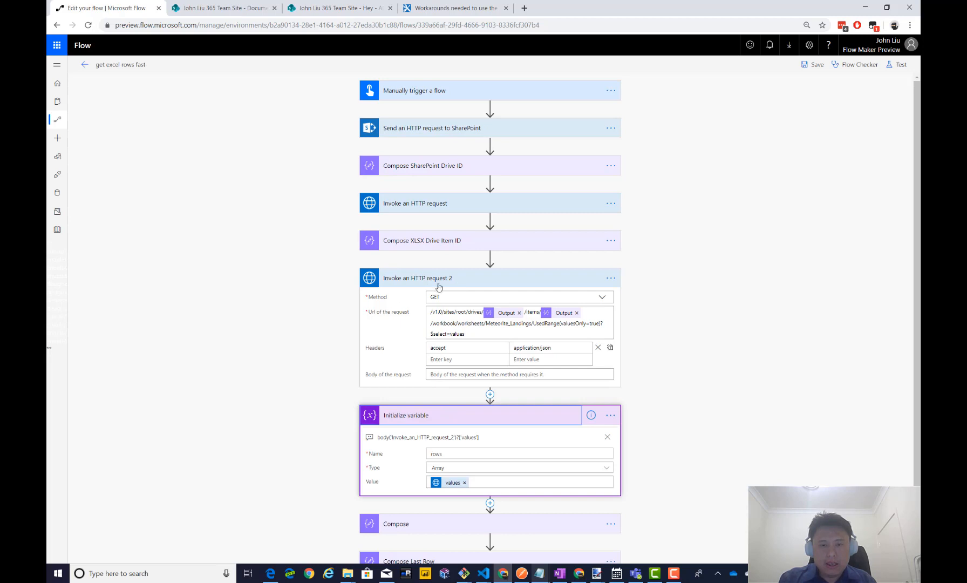
pyautogui.scroll(-1, 305, 315)
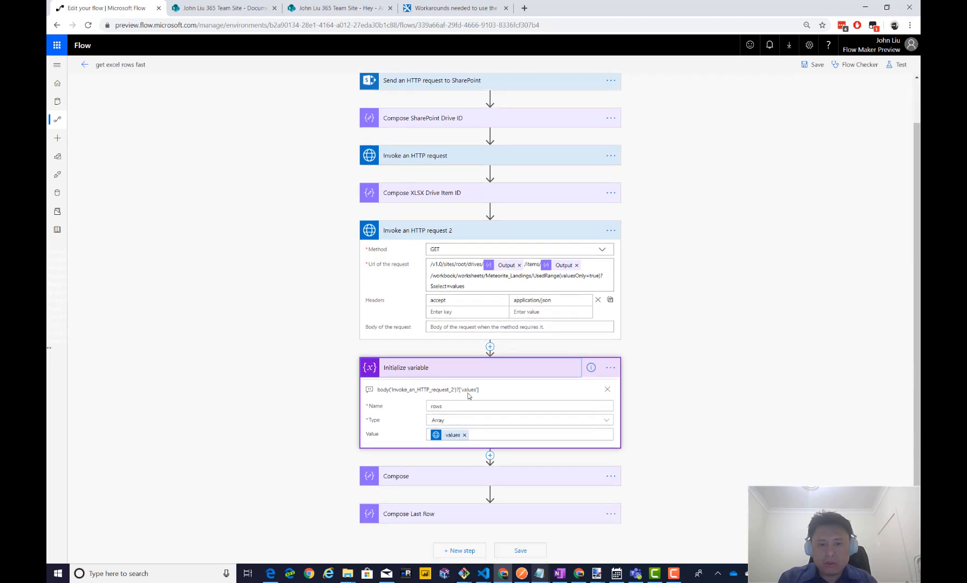
pyautogui.doubleClick(469, 389)
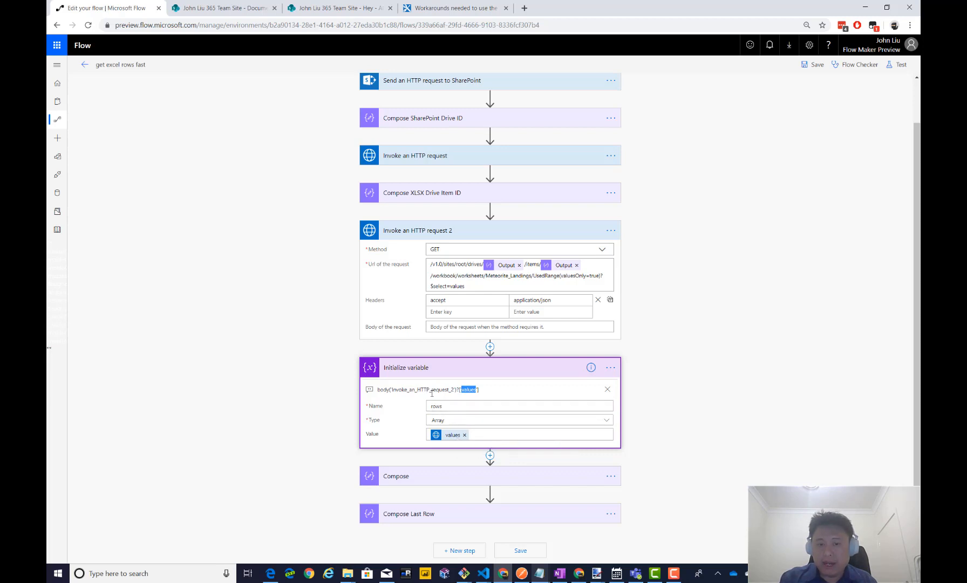
pyautogui.click(438, 477)
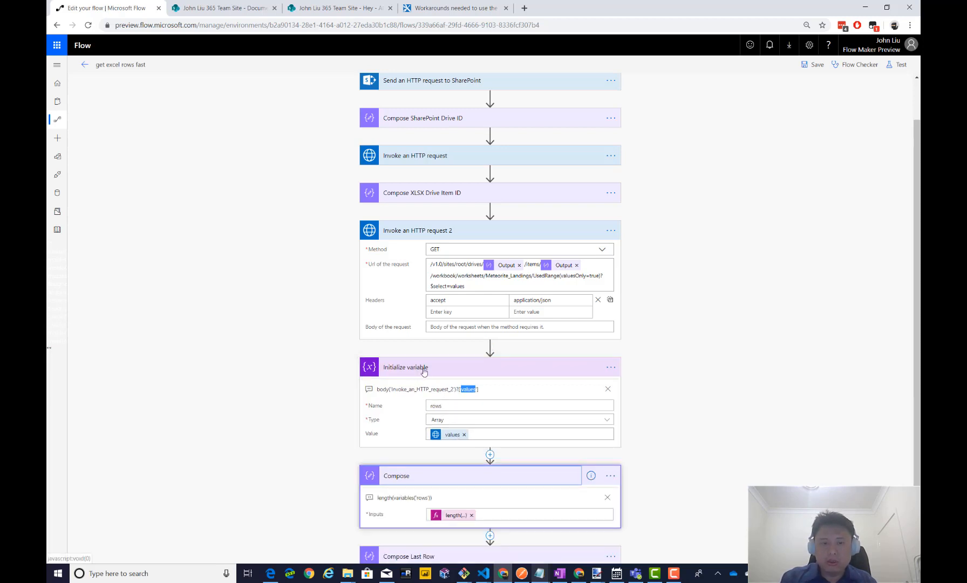
pyautogui.scroll(-1, 332, 410)
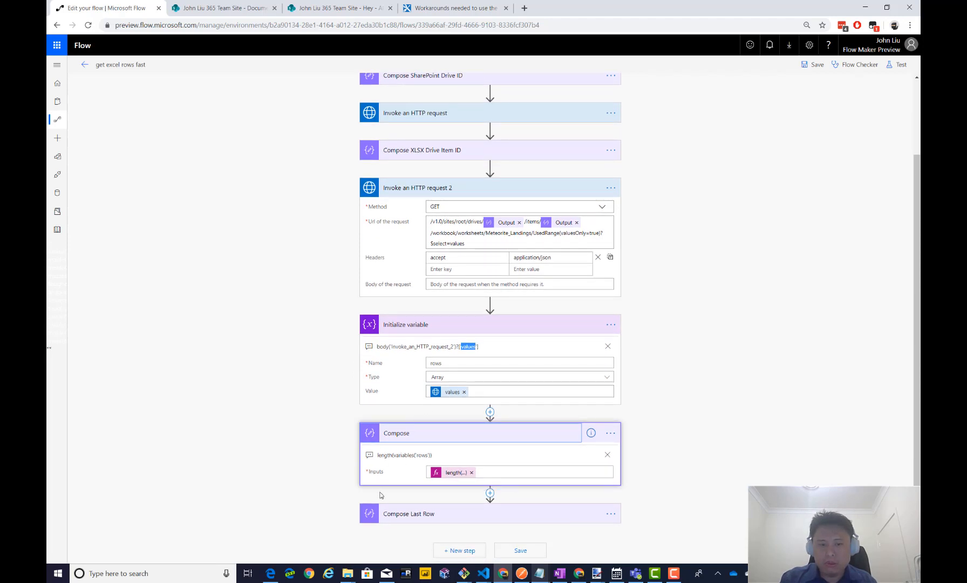
pyautogui.click(413, 513)
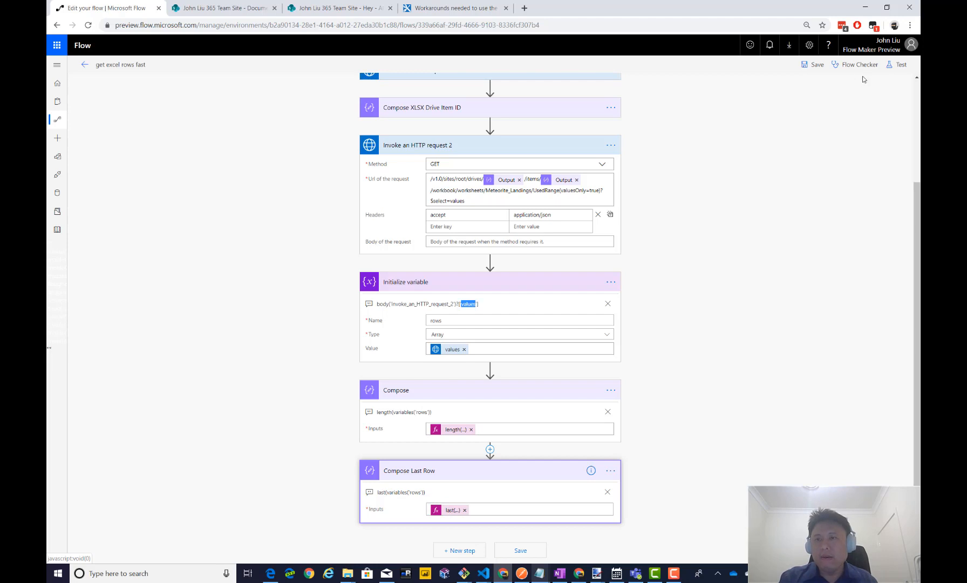
# Test the flow using data from a previous successful run.
pyautogui.click(898, 65)
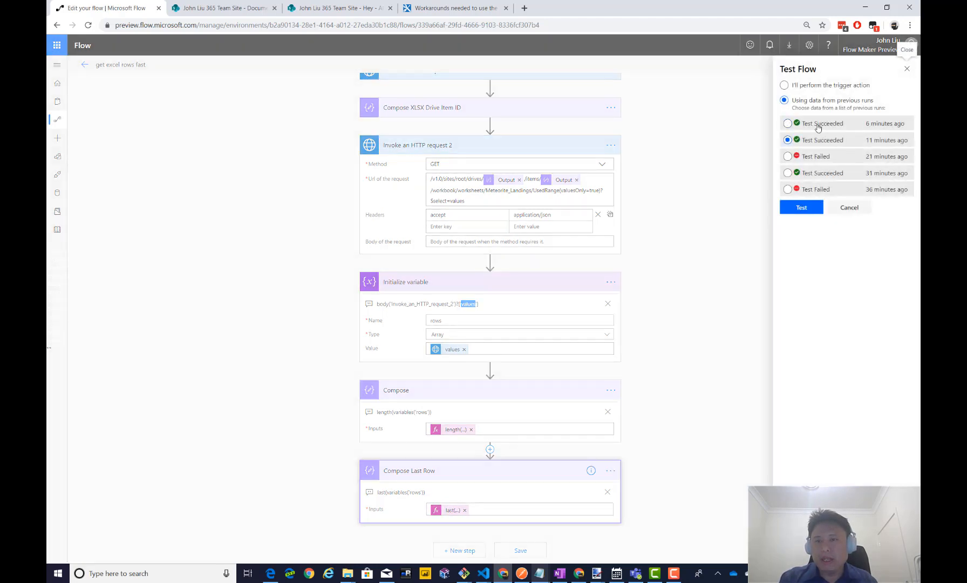
pyautogui.click(813, 207)
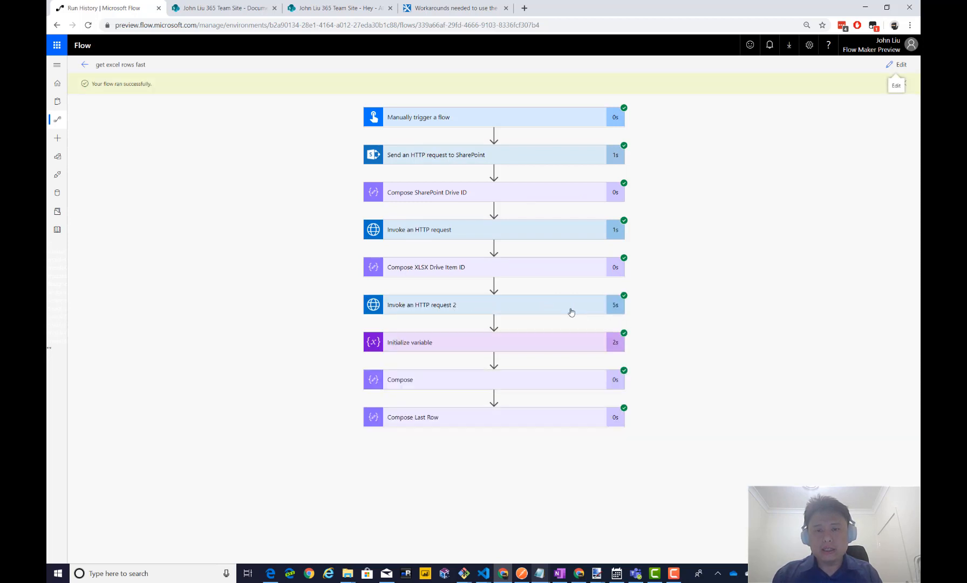
# Open the downloadable outputs of Invoke an HTTP request 2, examine the values array of rows, then close the outputs and collapse the action.
pyautogui.click(547, 310)
pyautogui.scroll(-1, 660, 313)
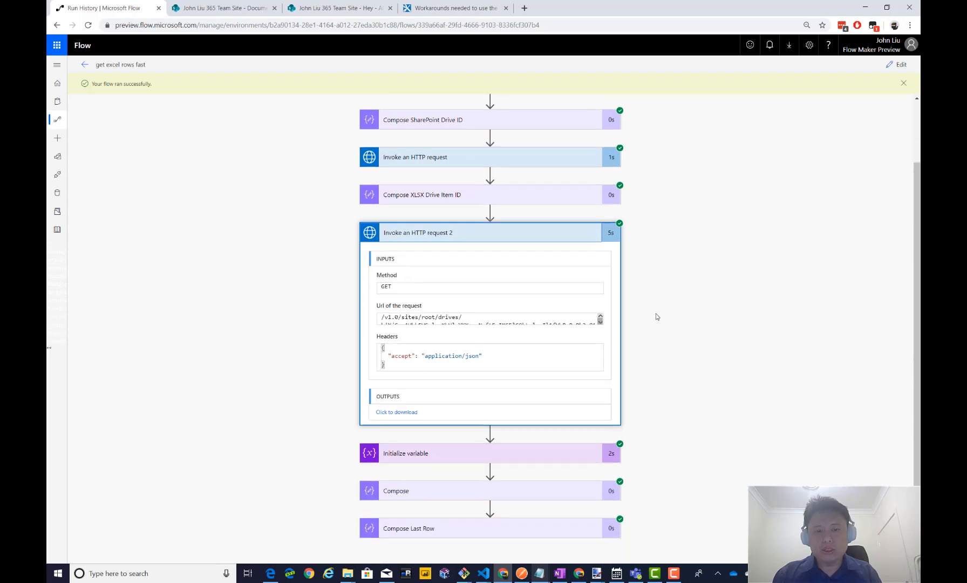
pyautogui.click(402, 413)
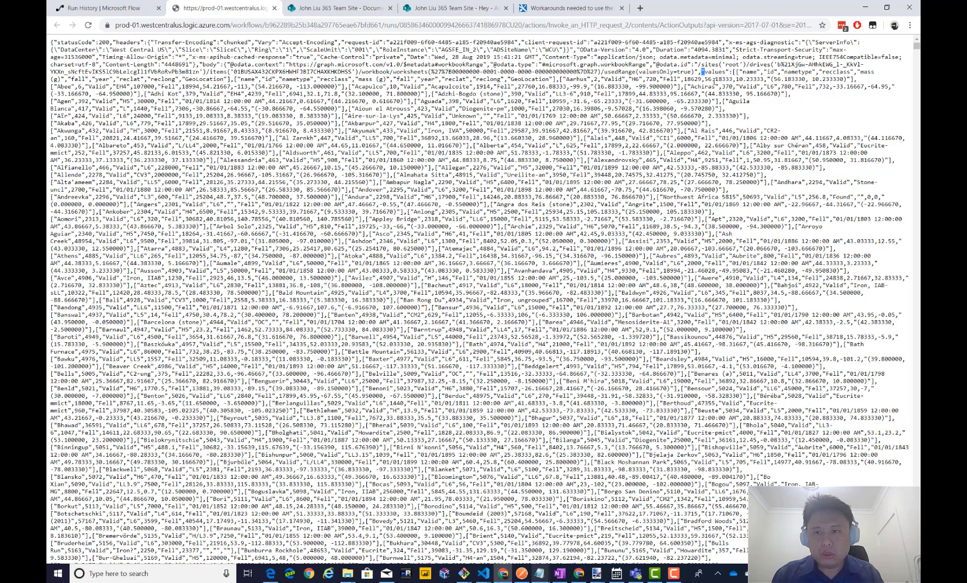
pyautogui.moveTo(715, 81); pyautogui.dragTo(674, 138)
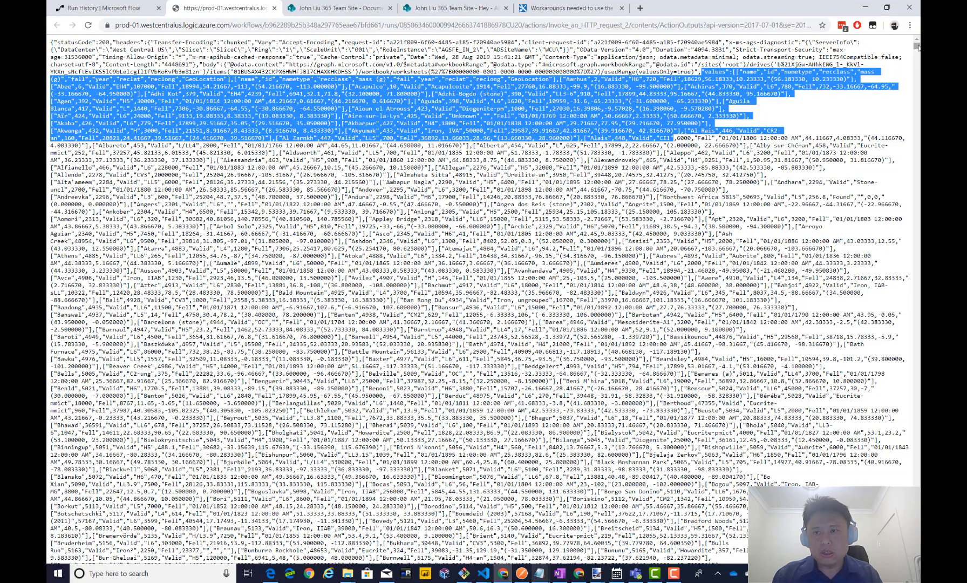
pyautogui.moveTo(918, 47); pyautogui.dragTo(917, 288)
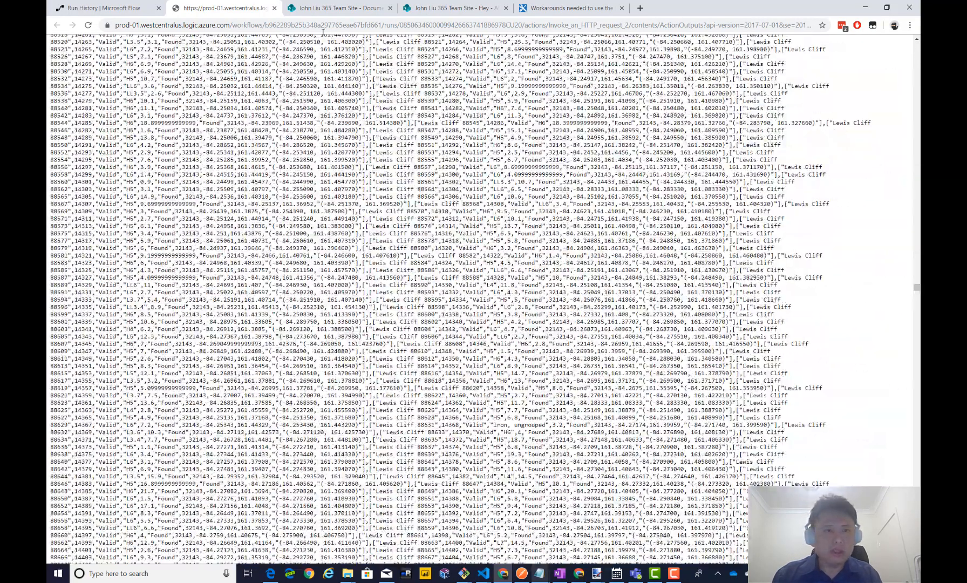
pyautogui.click(273, 8)
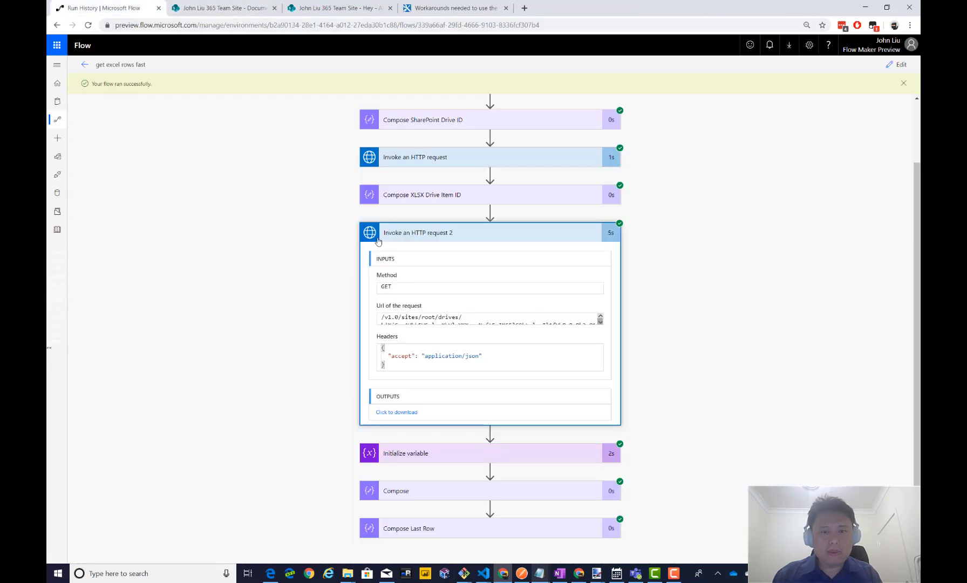
pyautogui.click(430, 236)
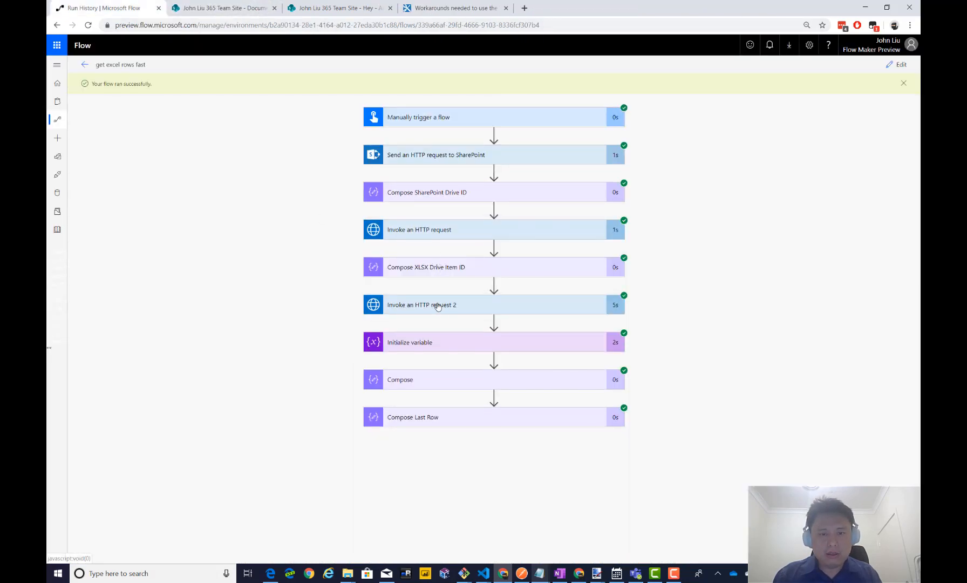
# Check the run details of Initialize variable, then the row count computed by Compose, collapsing each action when done.
pyautogui.click(434, 344)
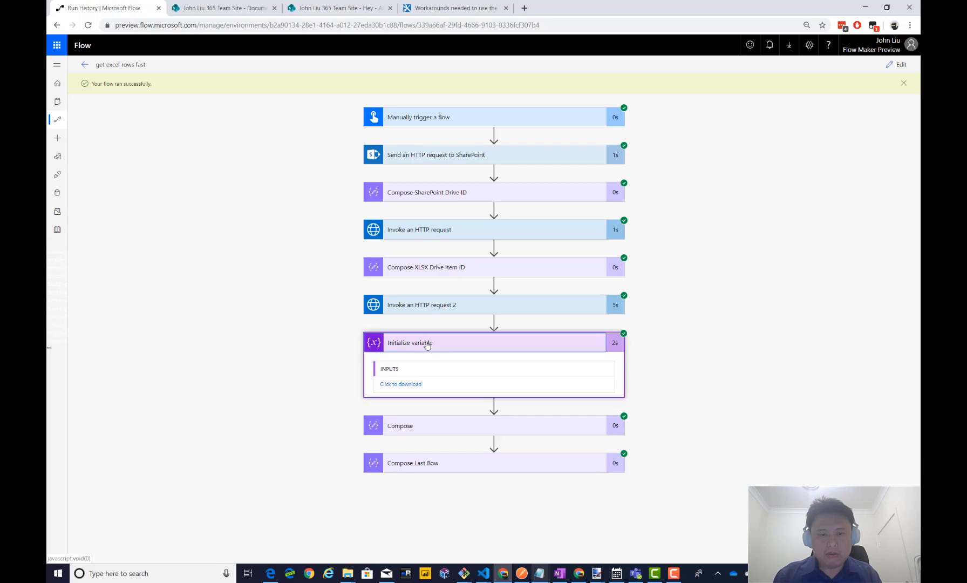
pyautogui.click(415, 349)
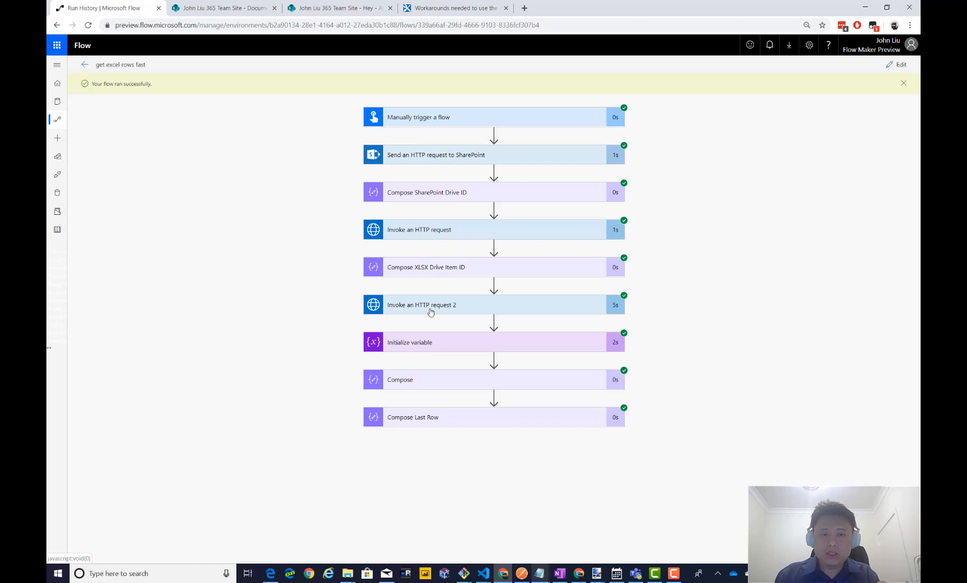
pyautogui.click(419, 383)
pyautogui.scroll(-1, 371, 393)
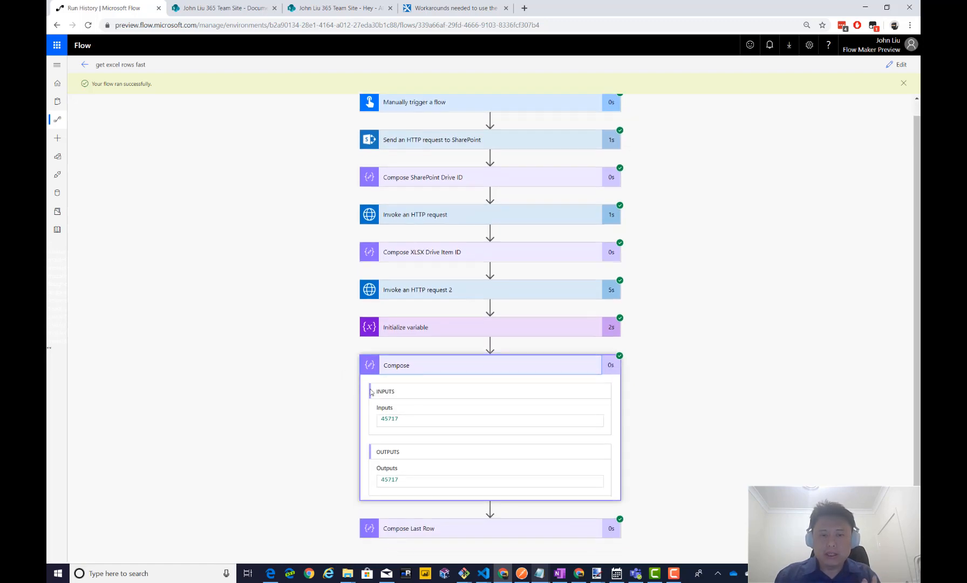
pyautogui.doubleClick(390, 419)
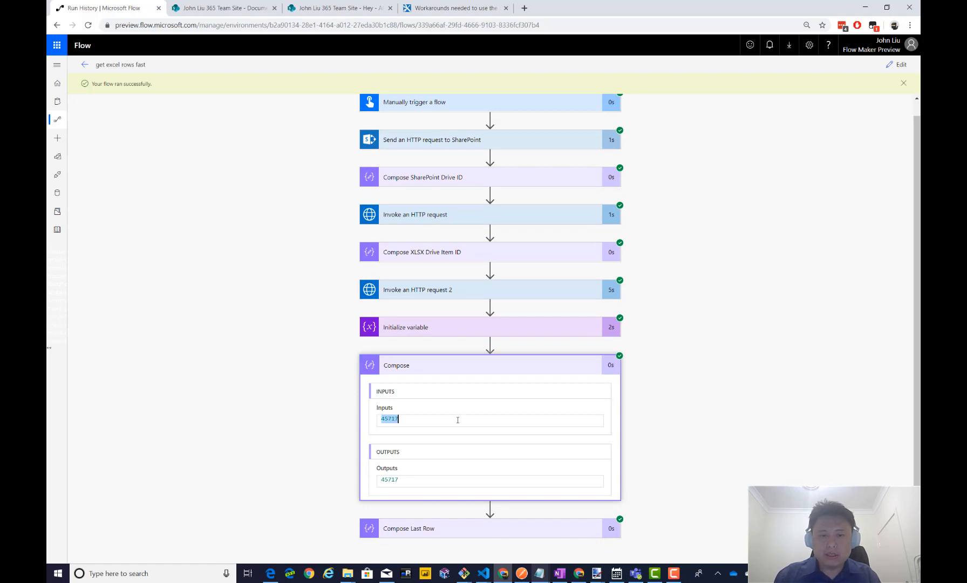
pyautogui.click(458, 373)
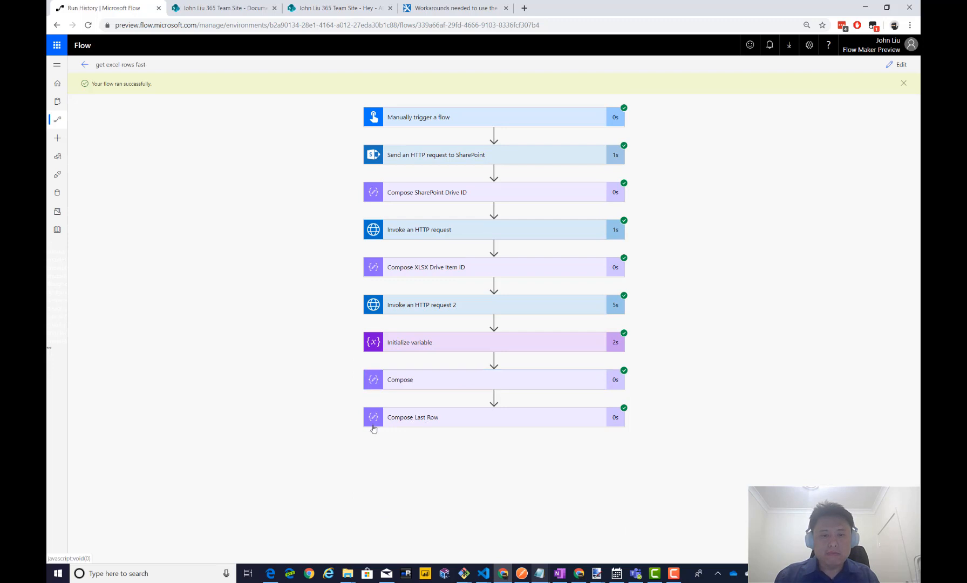
# Expand Compose Last Row in the flow run and examine the last row's values in its outputs.
pyautogui.click(427, 422)
pyautogui.moveTo(388, 470); pyautogui.dragTo(430, 494)
pyautogui.scroll(-1, 431, 494)
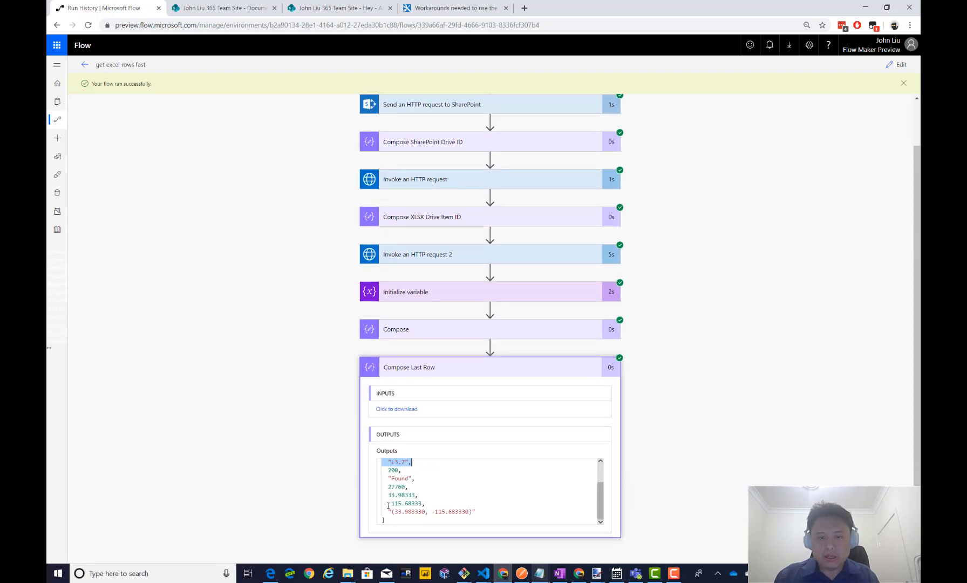
# Open meteorite.xlsx from the SharePoint Documents library, then expand Compose in the flow run to check its row count.
pyautogui.click(413, 504)
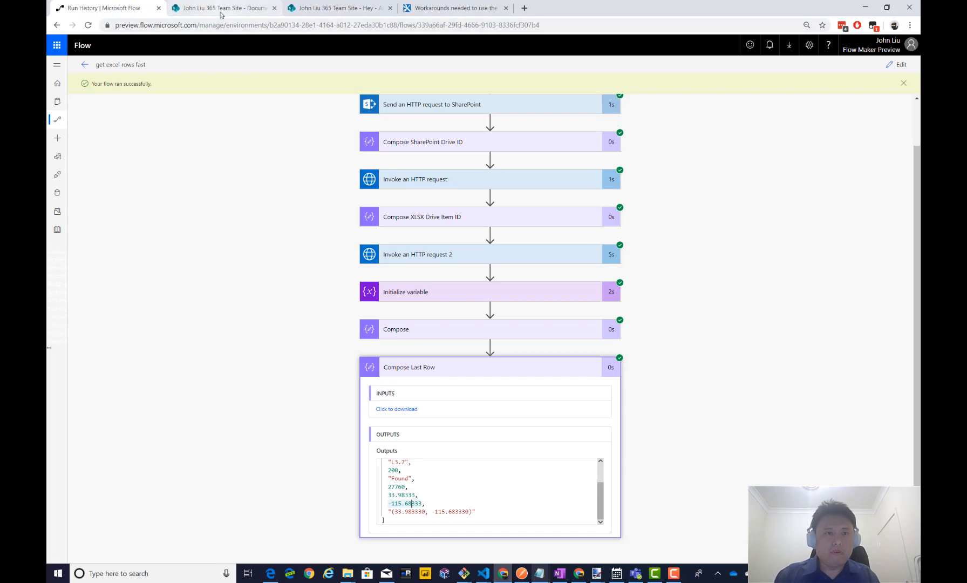
pyautogui.click(221, 9)
pyautogui.click(240, 381)
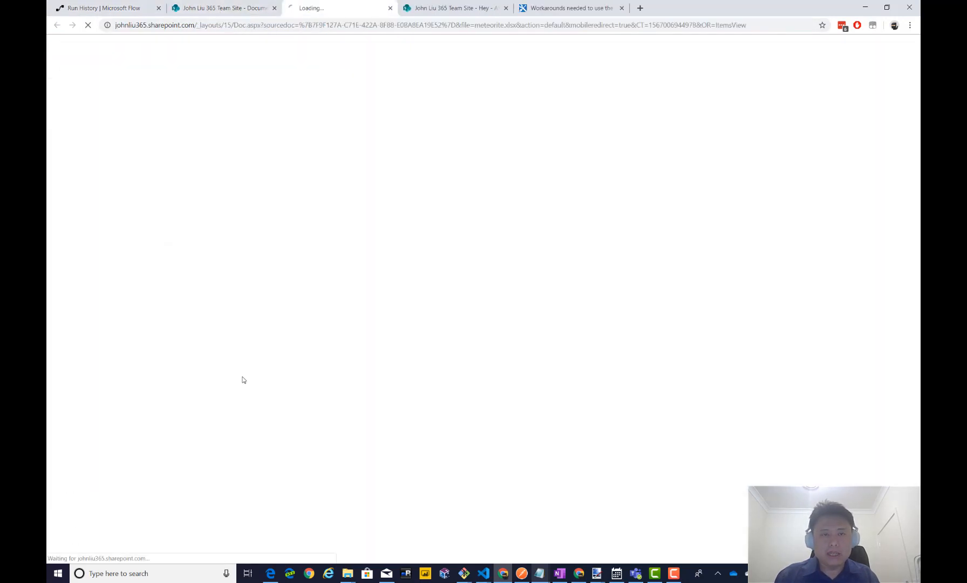
pyautogui.click(126, 11)
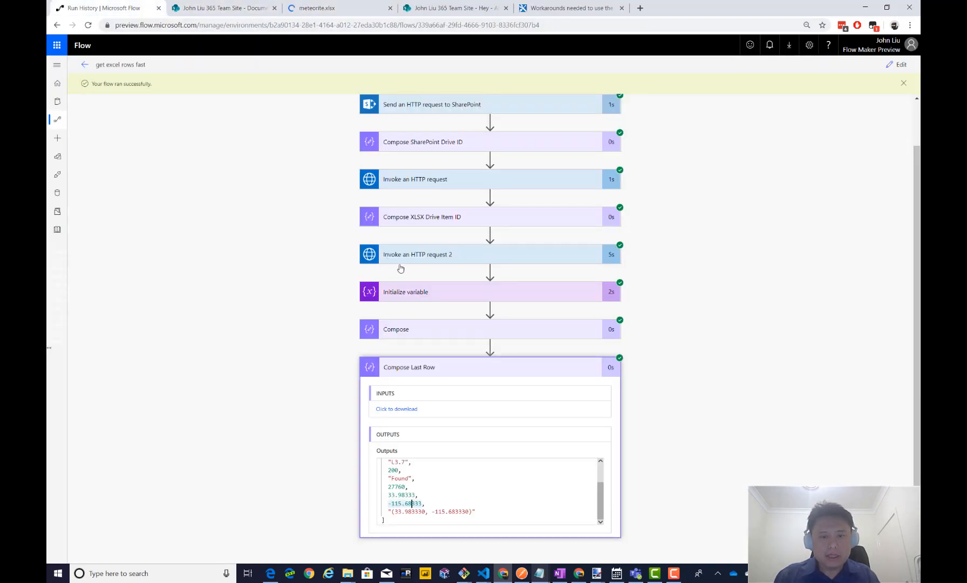
pyautogui.click(436, 331)
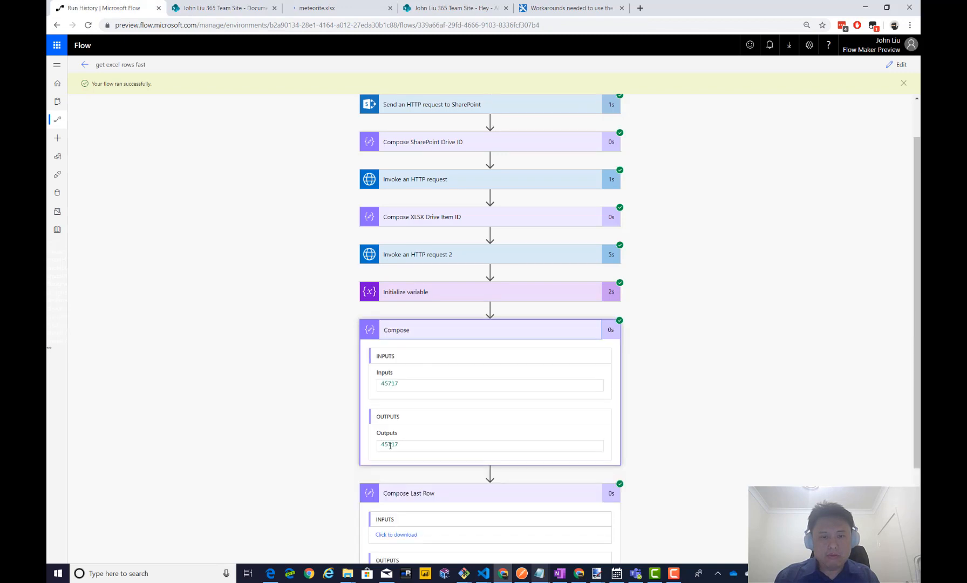
# Go to the end of the data in the Meteorite_Landings worksheet and examine the last filled row's number, name and reclong value.
pyautogui.click(338, 8)
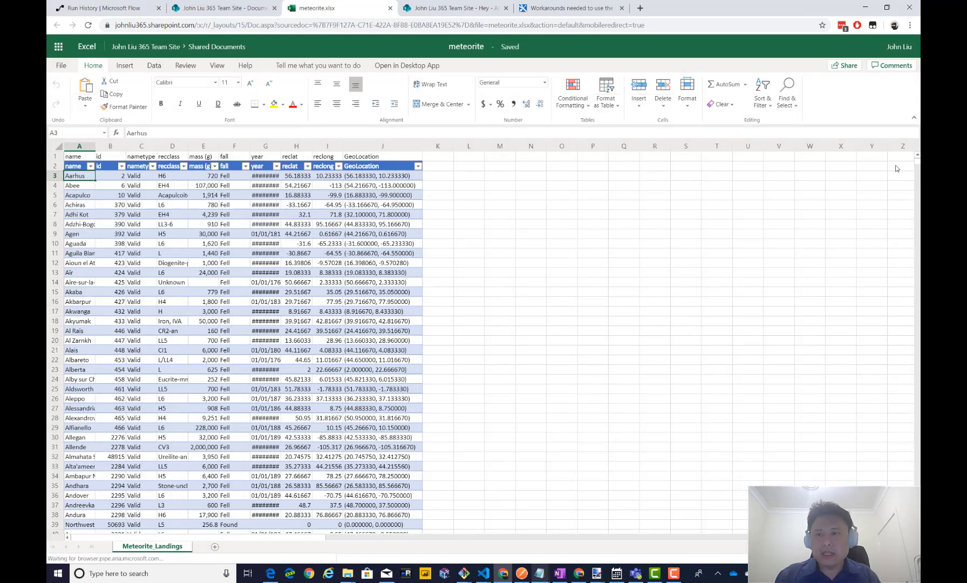
pyautogui.moveTo(918, 166); pyautogui.dragTo(912, 497)
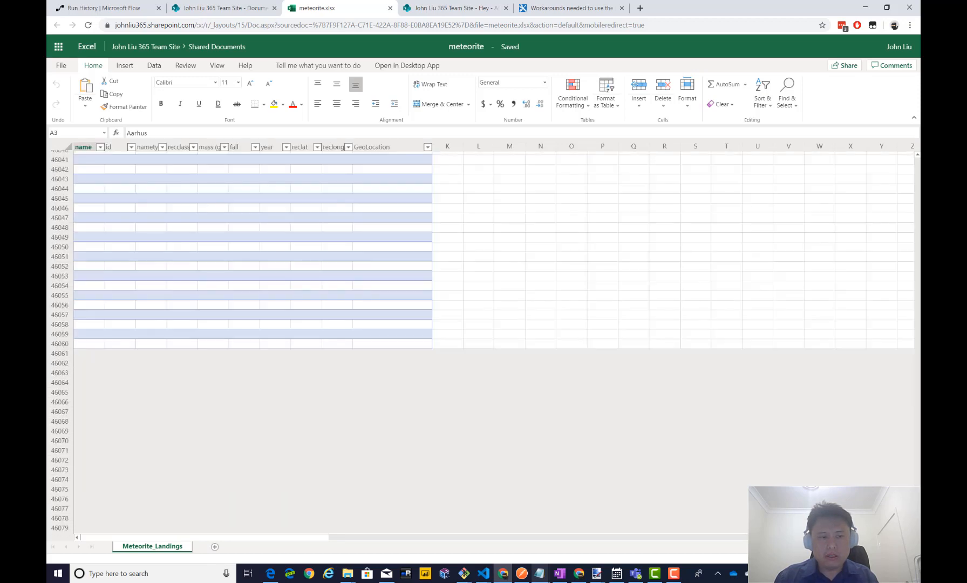
pyautogui.scroll(16, 397, 330)
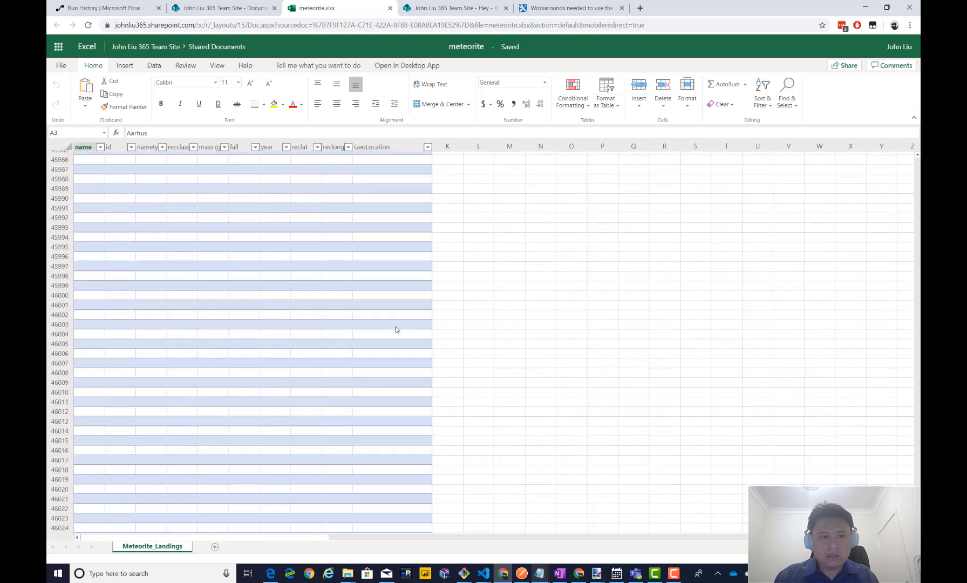
pyautogui.scroll(18, 363, 323)
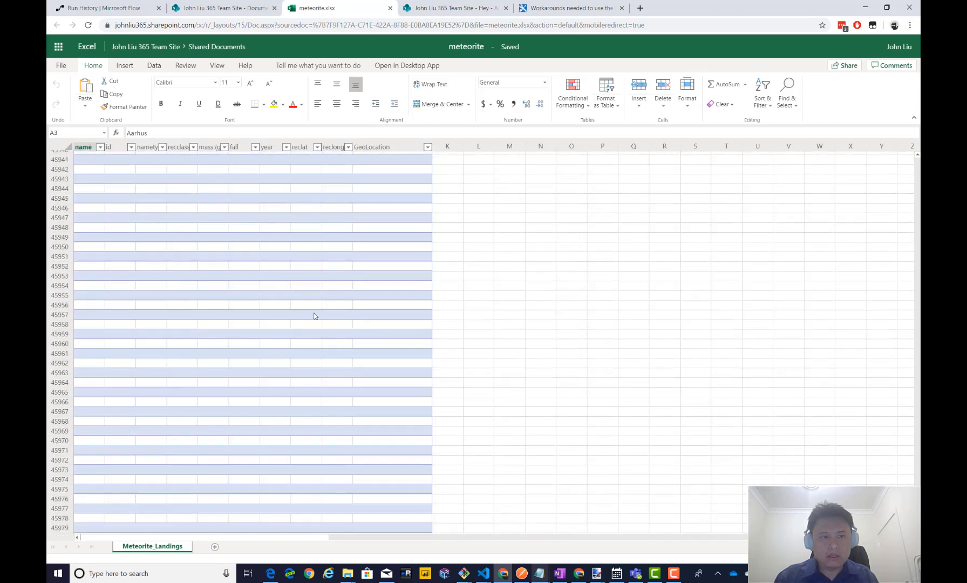
pyautogui.scroll(17, 105, 258)
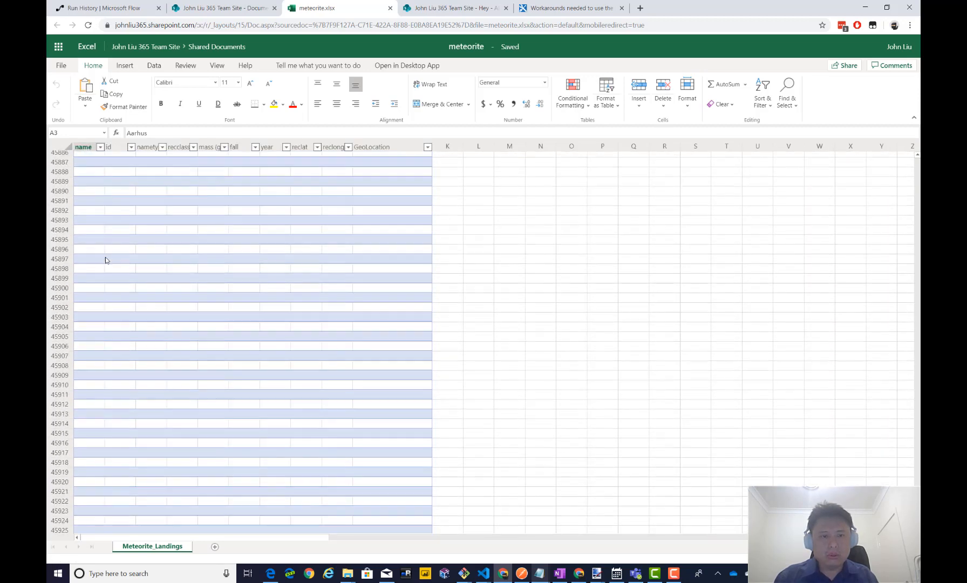
pyautogui.scroll(18, 106, 257)
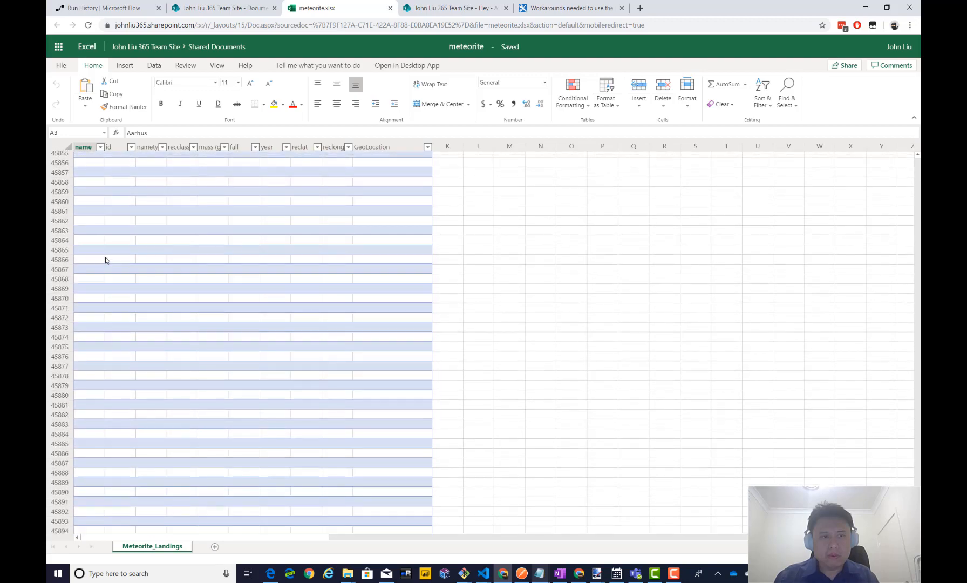
pyautogui.scroll(20, 105, 260)
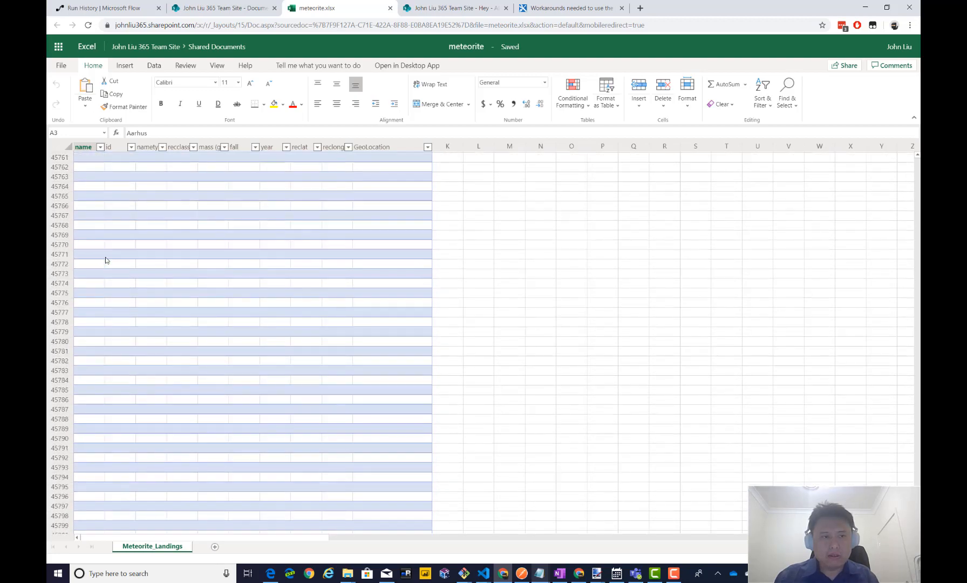
pyautogui.scroll(7, 106, 258)
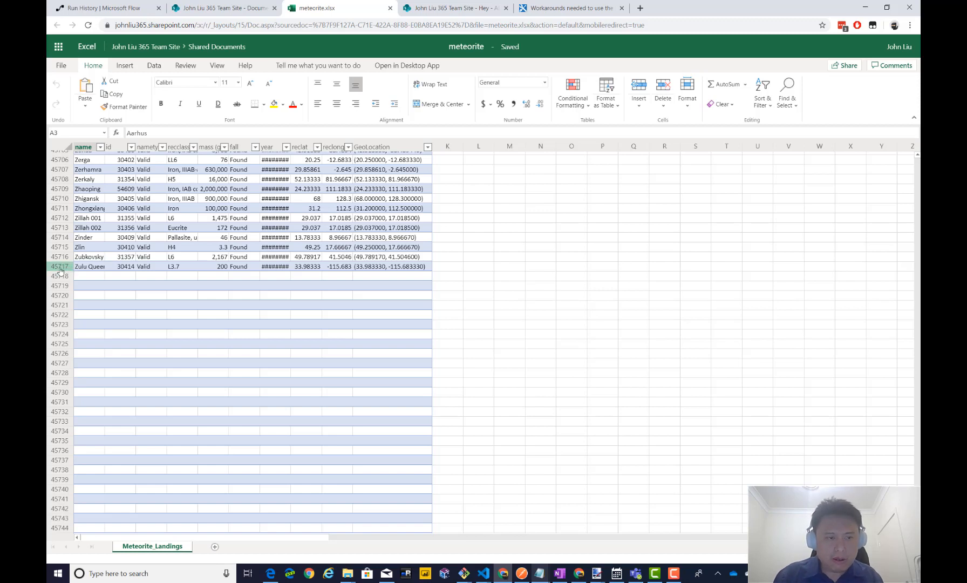
pyautogui.click(93, 271)
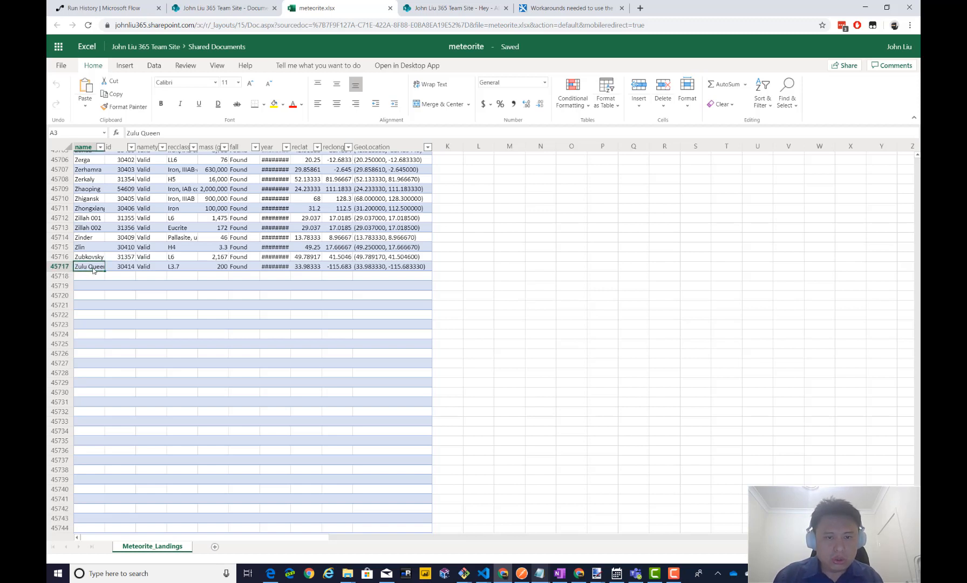
pyautogui.click(335, 270)
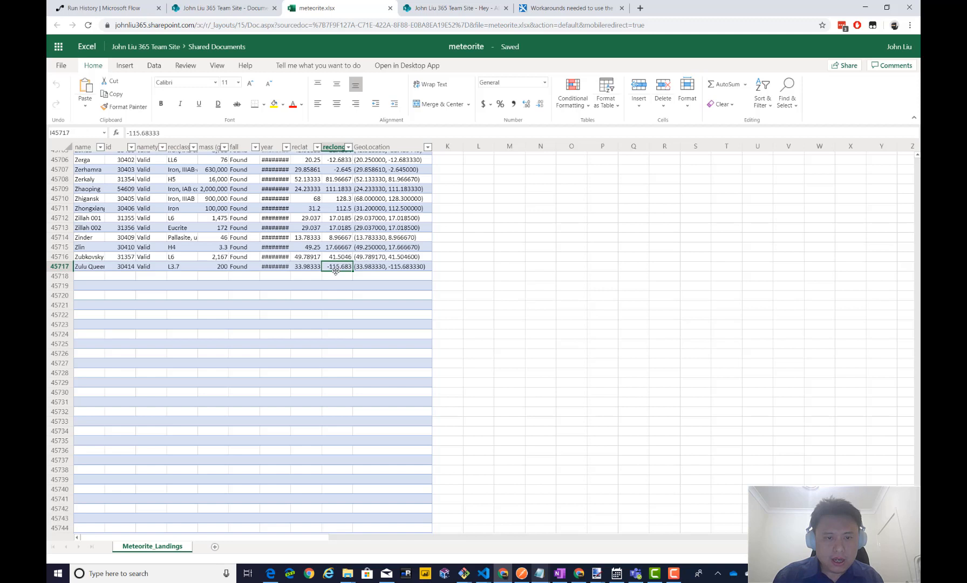
# Return to the flow run and compare the Compose Last Row outputs with the worksheet's last row, then collapse that action.
pyautogui.click(119, 8)
pyautogui.scroll(-1, 334, 394)
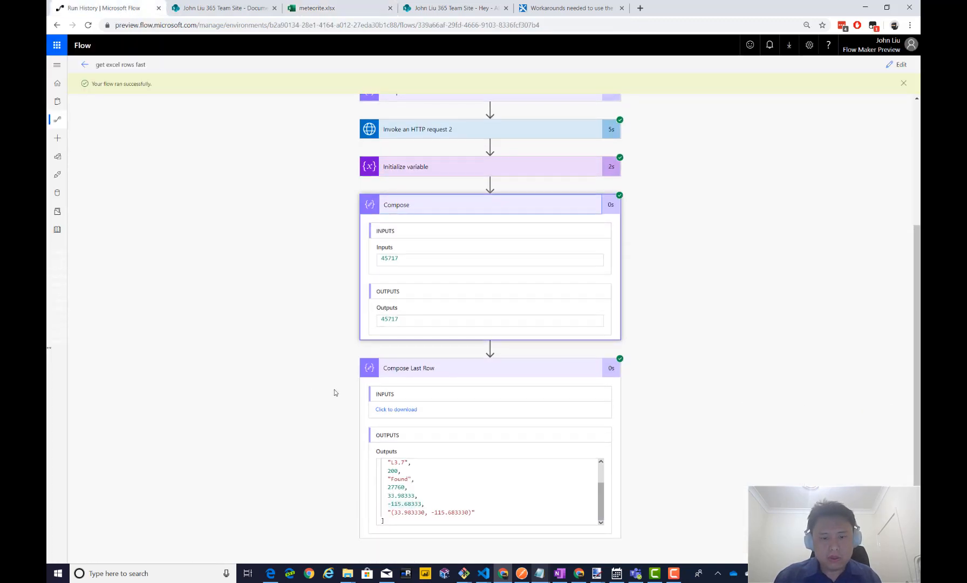
pyautogui.scroll(1, 415, 481)
pyautogui.scroll(1, 417, 480)
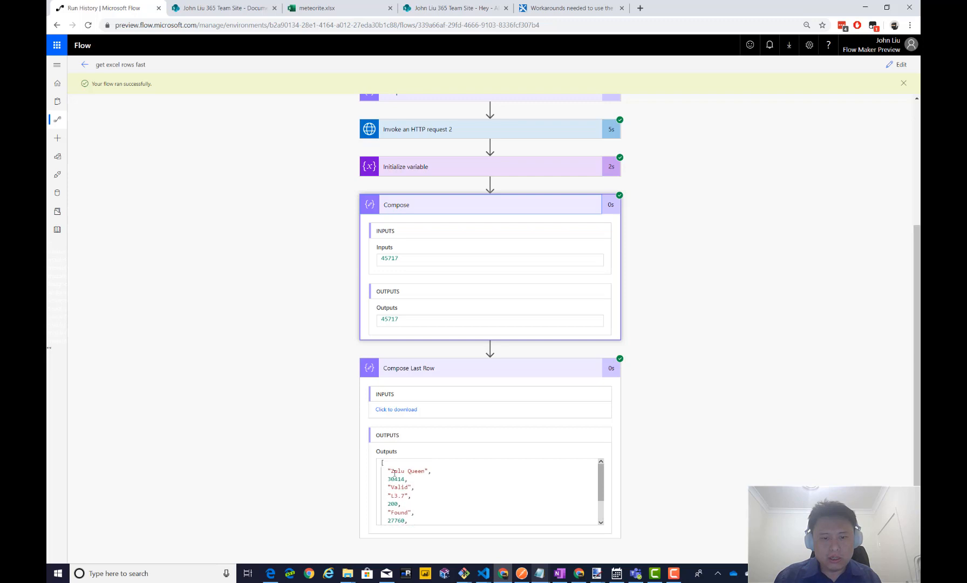
pyautogui.scroll(-2, 405, 491)
pyautogui.click(390, 504)
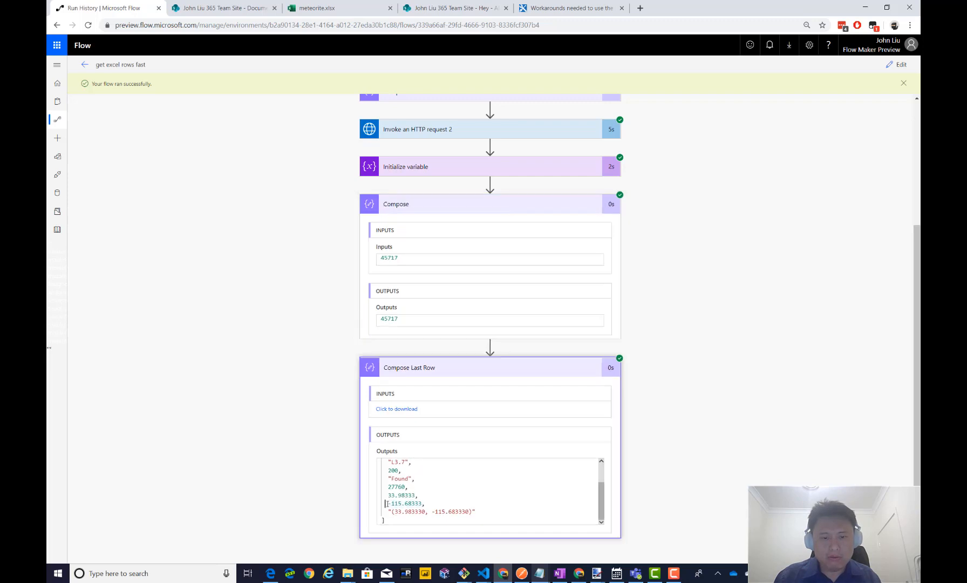
pyautogui.moveTo(390, 504); pyautogui.dragTo(425, 504)
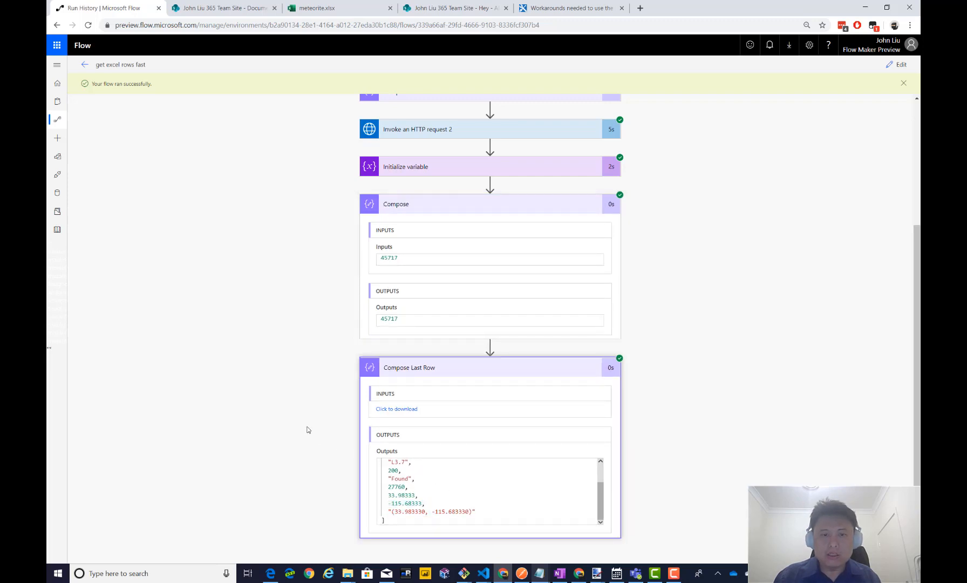
pyautogui.click(465, 374)
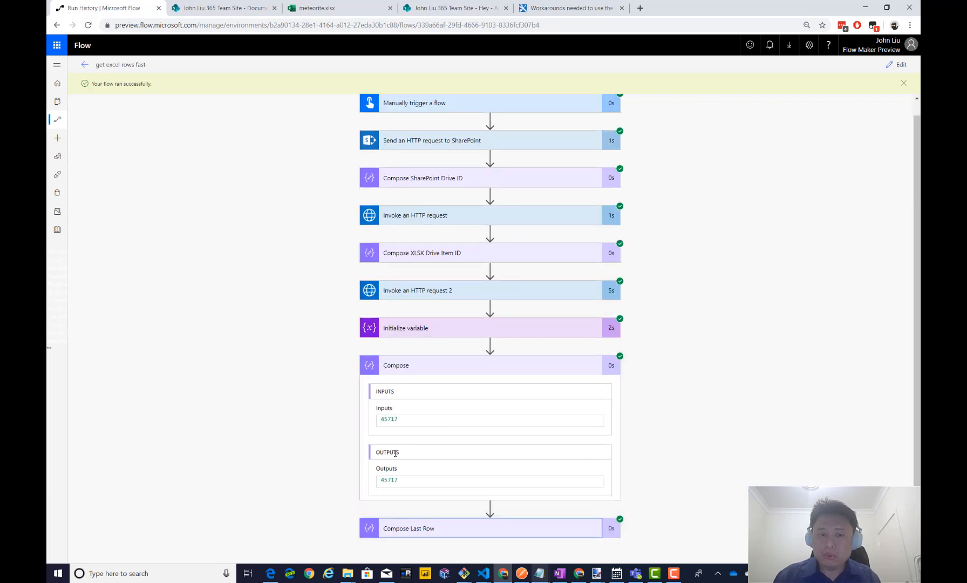
# Examine the row count in the Compose action's inputs and review the durations of the flow's actions.
pyautogui.moveTo(389, 418); pyautogui.dragTo(371, 422)
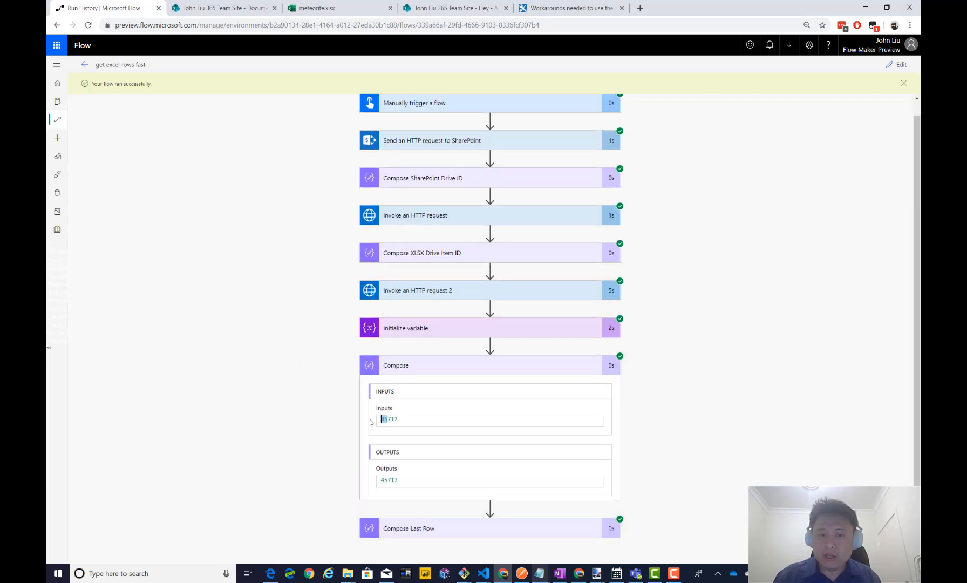
pyautogui.click(417, 417)
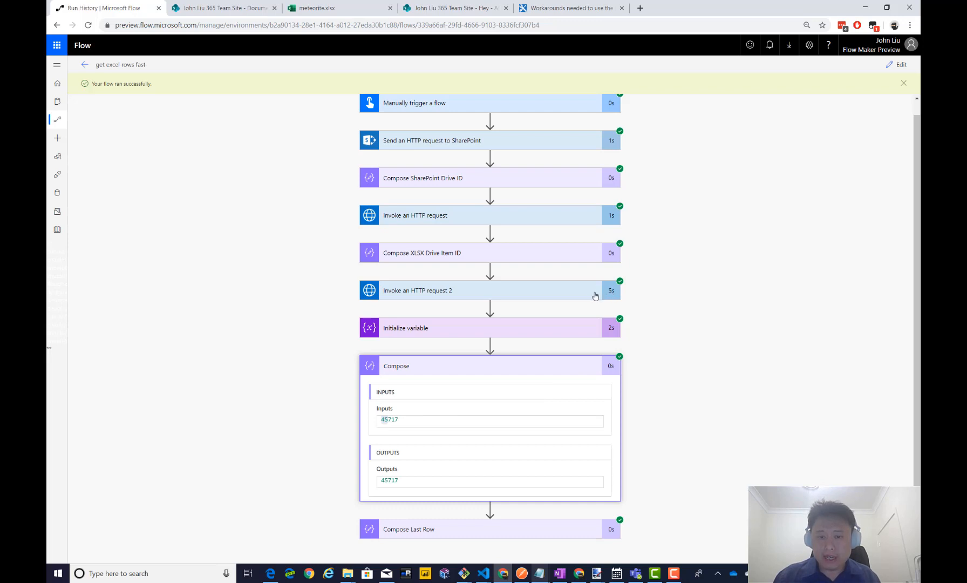
pyautogui.scroll(1, 667, 316)
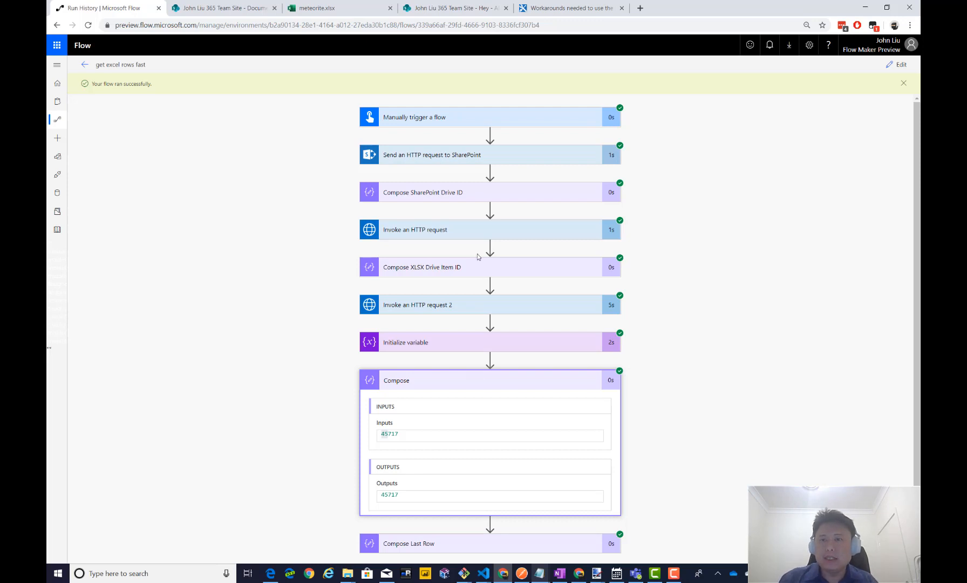
# Open the flow for editing and expand Send an HTTP request to SharePoint to review its Uri.
pyautogui.click(898, 64)
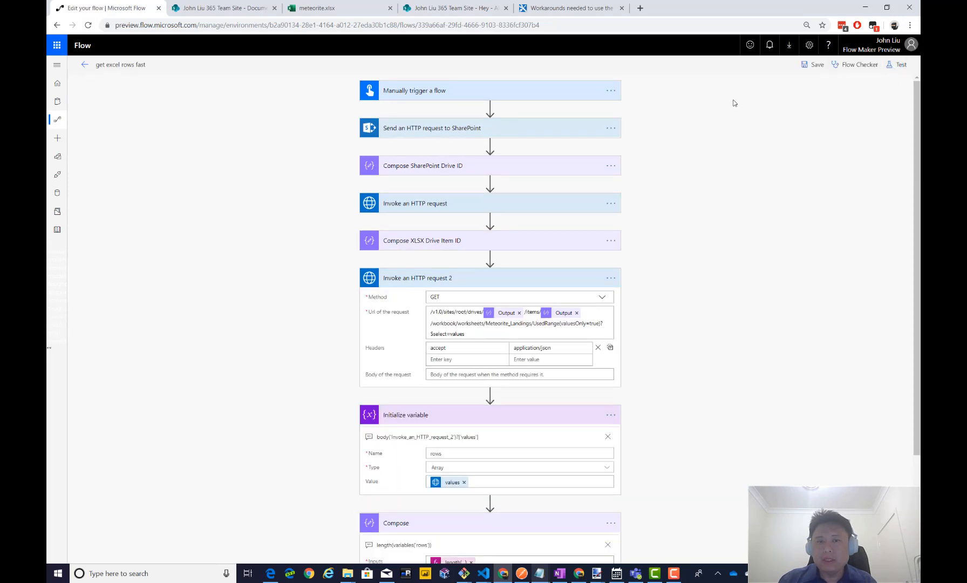
pyautogui.click(438, 134)
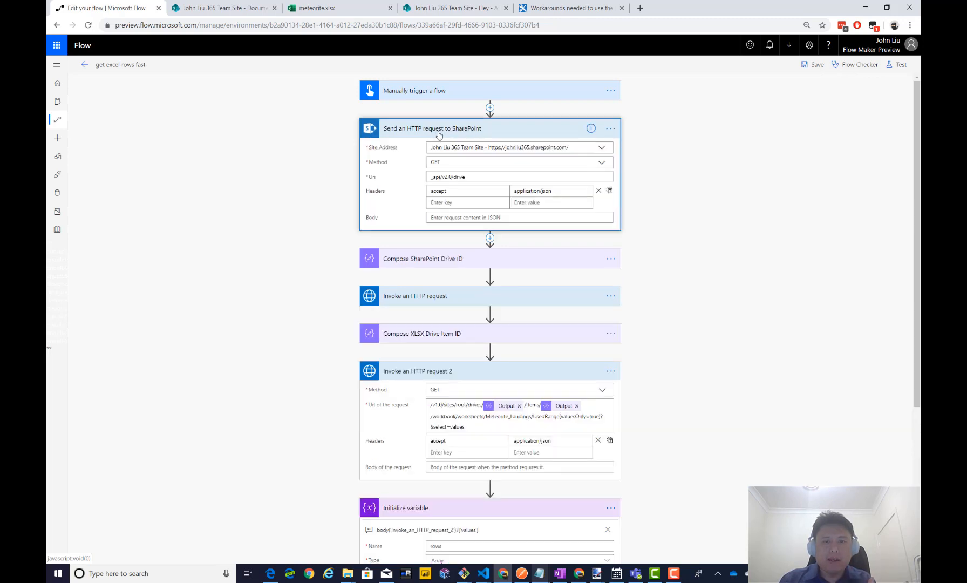
pyautogui.click(495, 178)
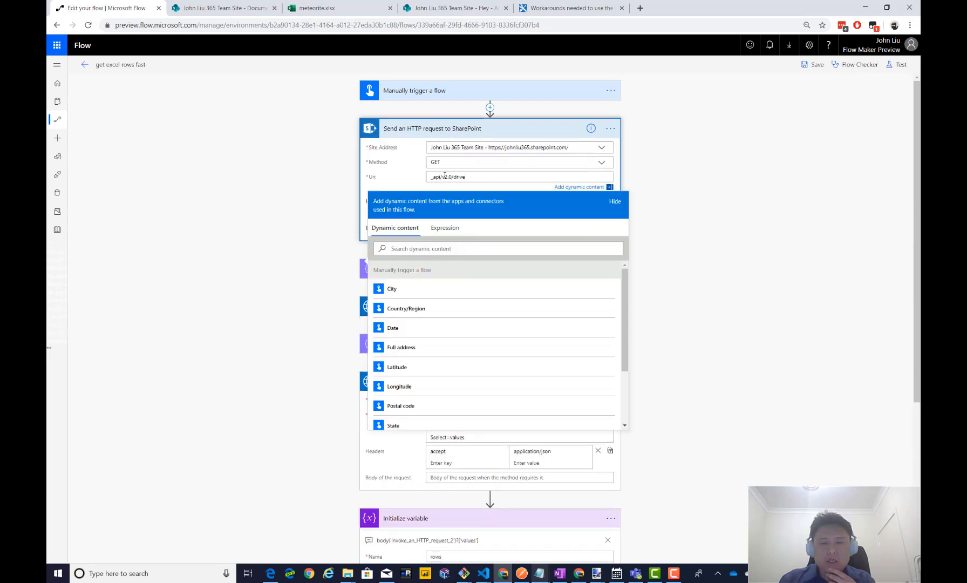
pyautogui.click(402, 174)
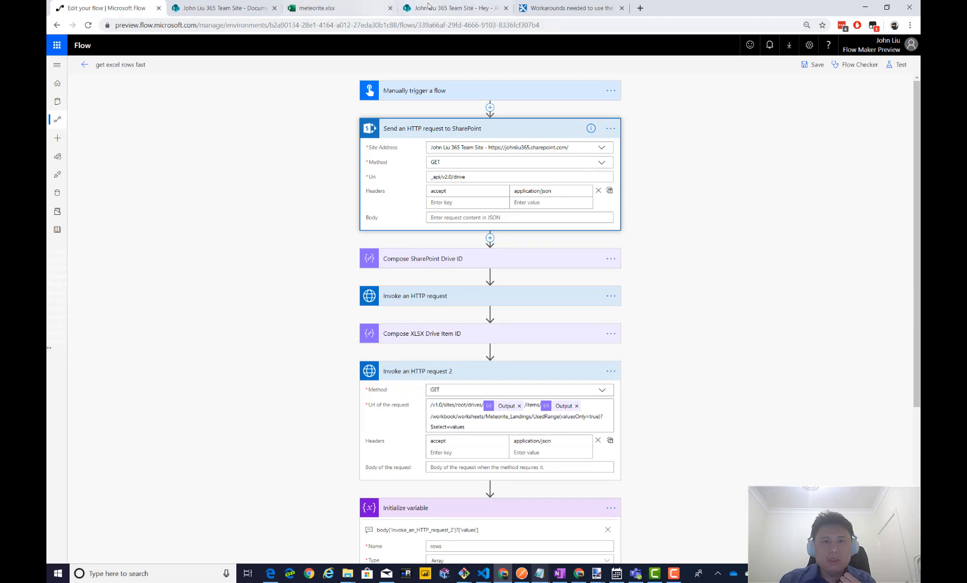
# Check the Hey library's files in SharePoint, then set the Uri of Send an HTTP request to SharePoint to _api/v2.0/drives.
pyautogui.click(449, 9)
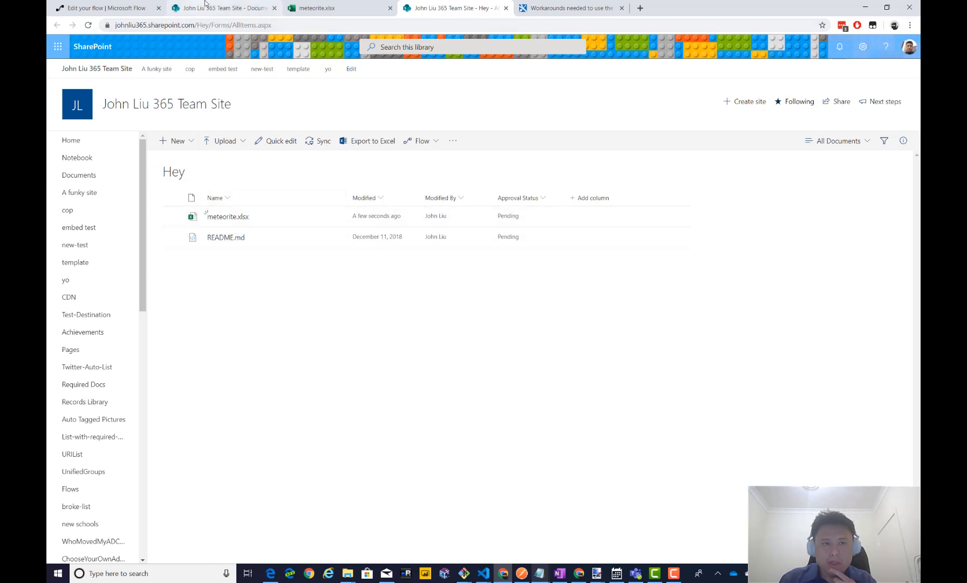
pyautogui.click(113, 10)
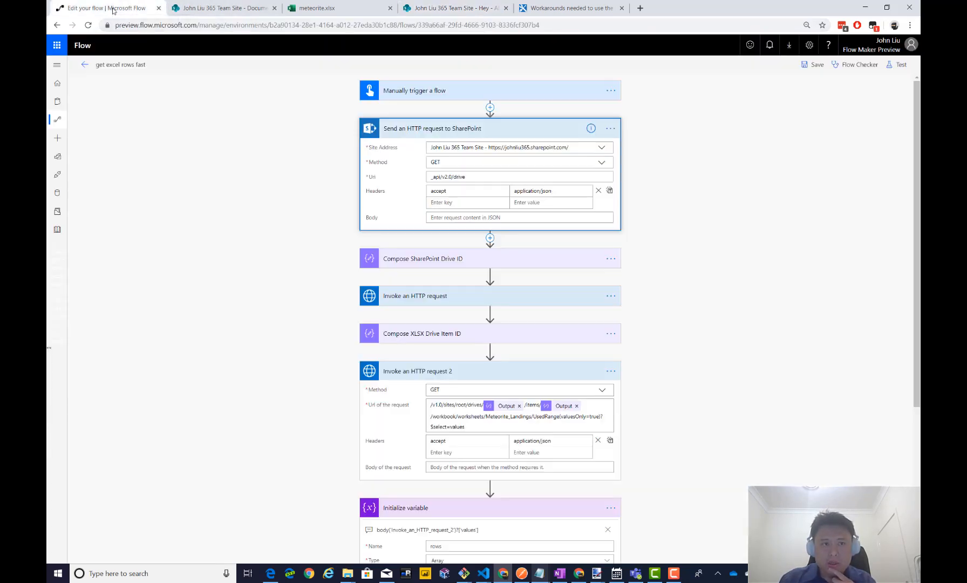
pyautogui.click(491, 176)
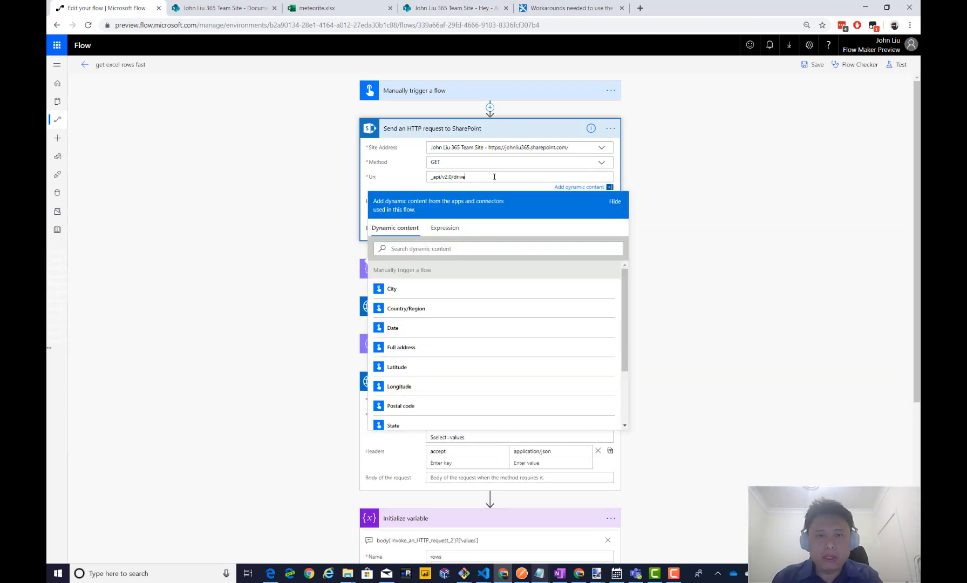
pyautogui.write('s')
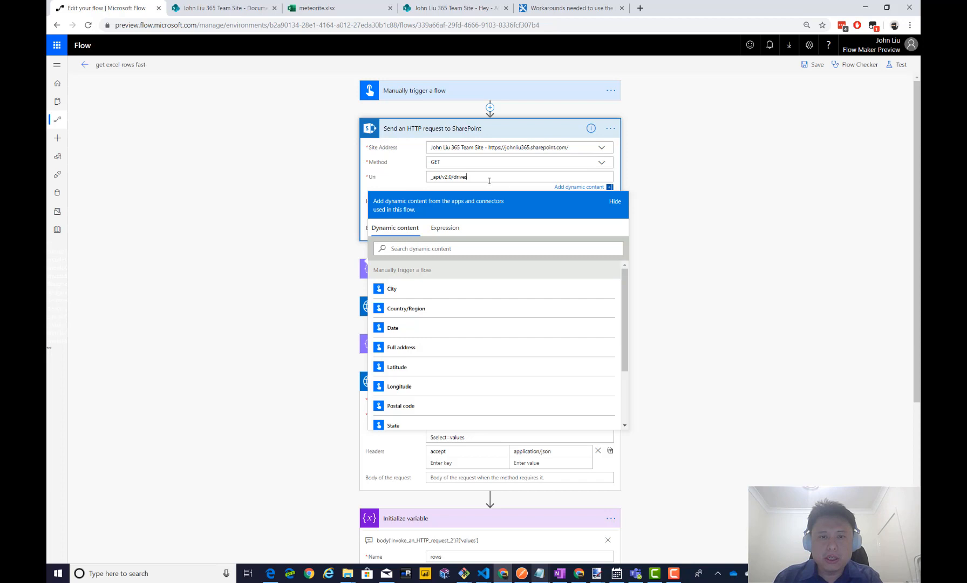
pyautogui.click(293, 173)
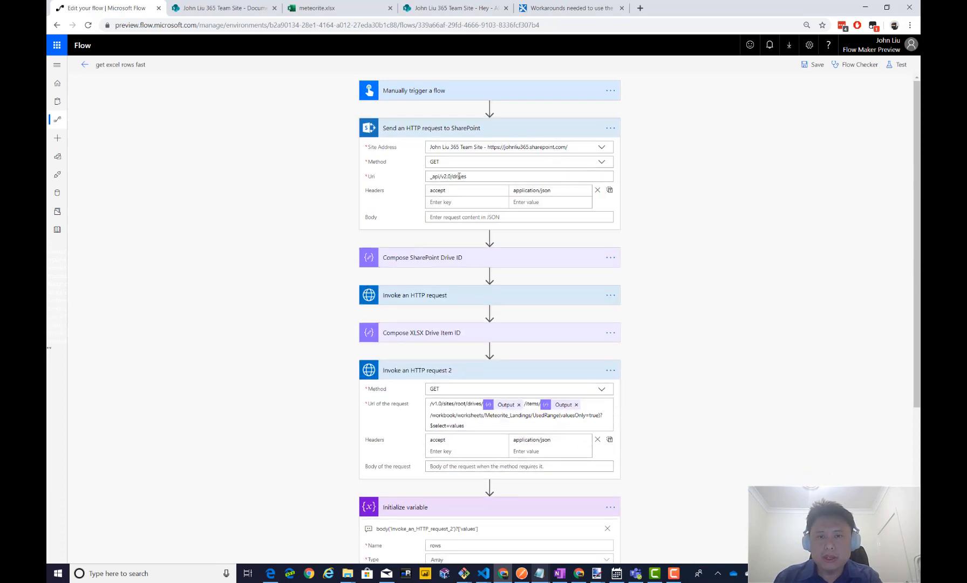
# Save and test the flow using data from the successful run made 10 minutes ago.
pyautogui.click(900, 65)
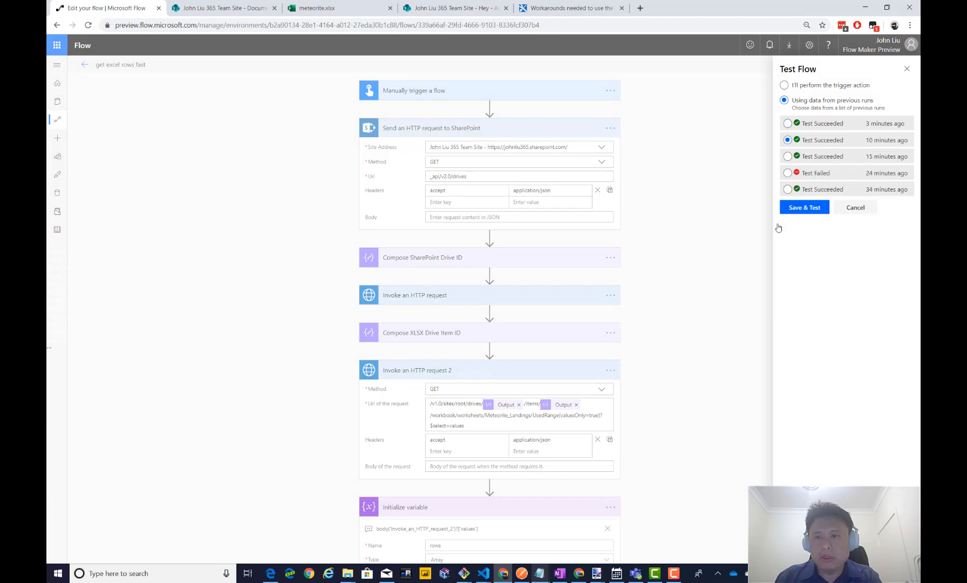
pyautogui.click(805, 208)
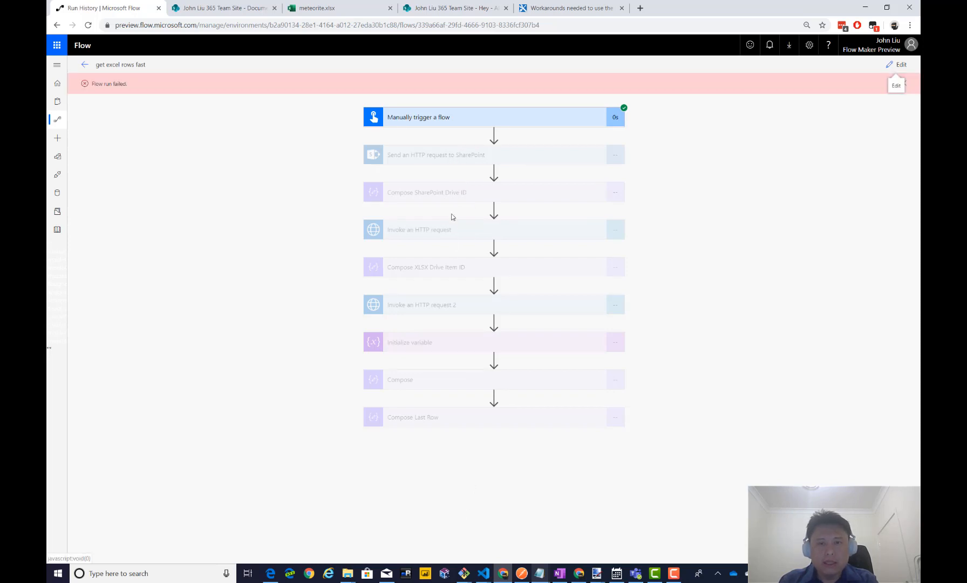
# Expand Send an HTTP request to SharePoint in the failed run and copy its entire output Body.
pyautogui.click(453, 157)
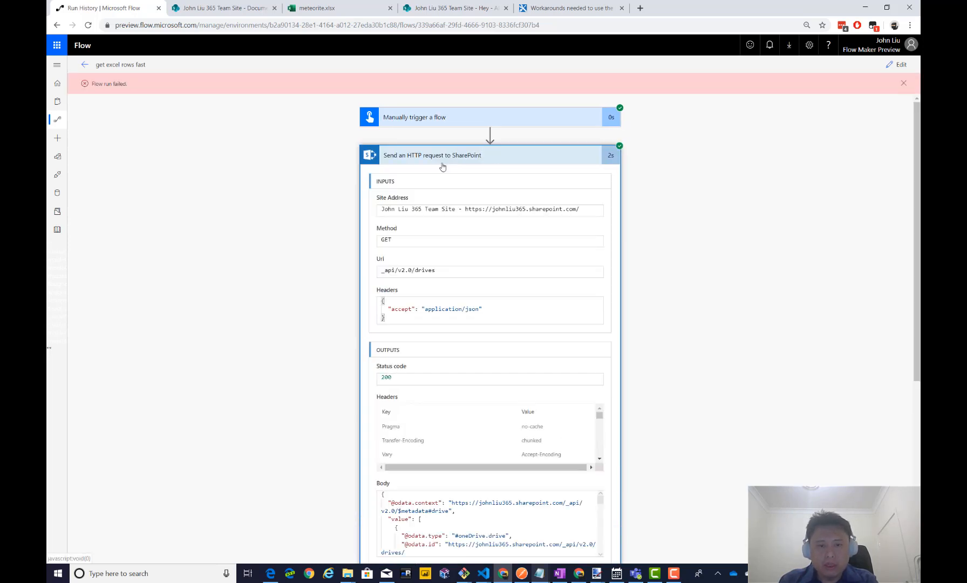
pyautogui.scroll(-1, 664, 482)
pyautogui.click(511, 472)
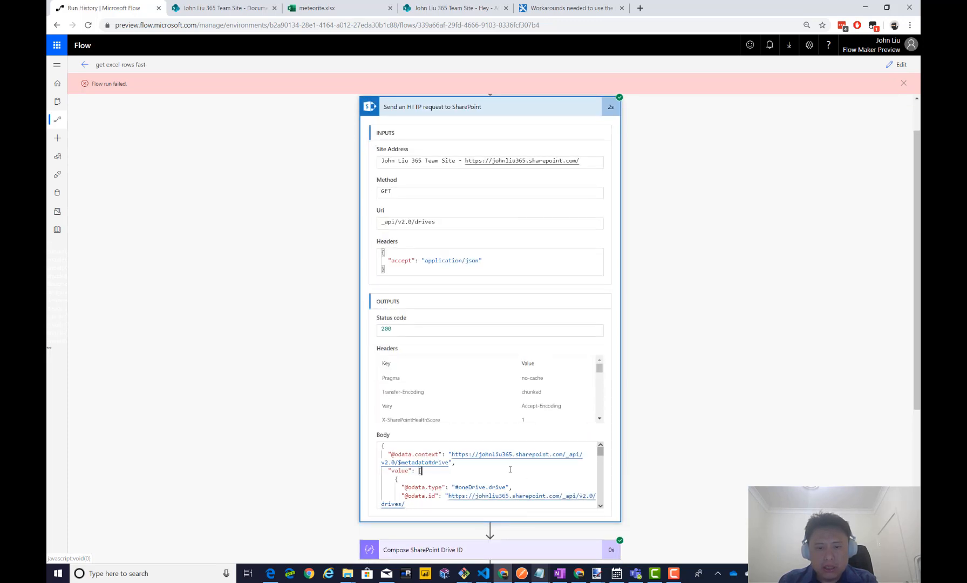
pyautogui.hotkey('ctrl', 'a')
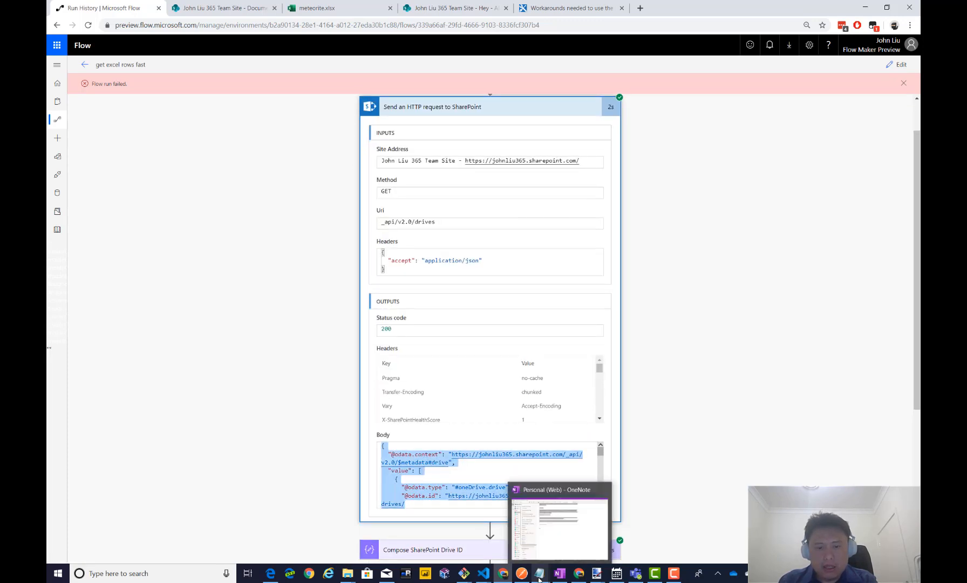
# Switch to the untitled Notepad note and paste the copied response below the worksheet request URL, separated by blank lines.
pyautogui.click(572, 534)
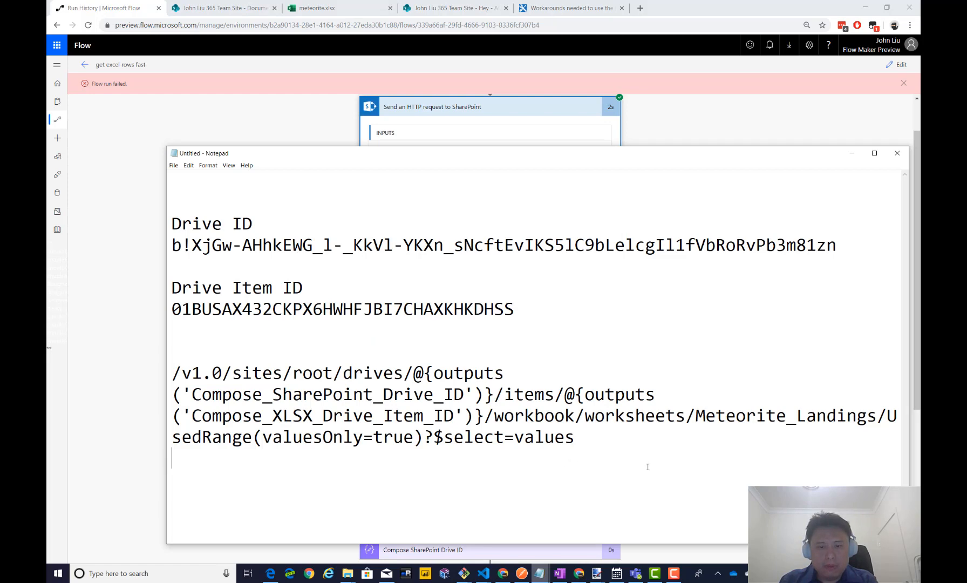
pyautogui.press('Return')
pyautogui.press('Return')
pyautogui.press('Return')
pyautogui.press('Return')
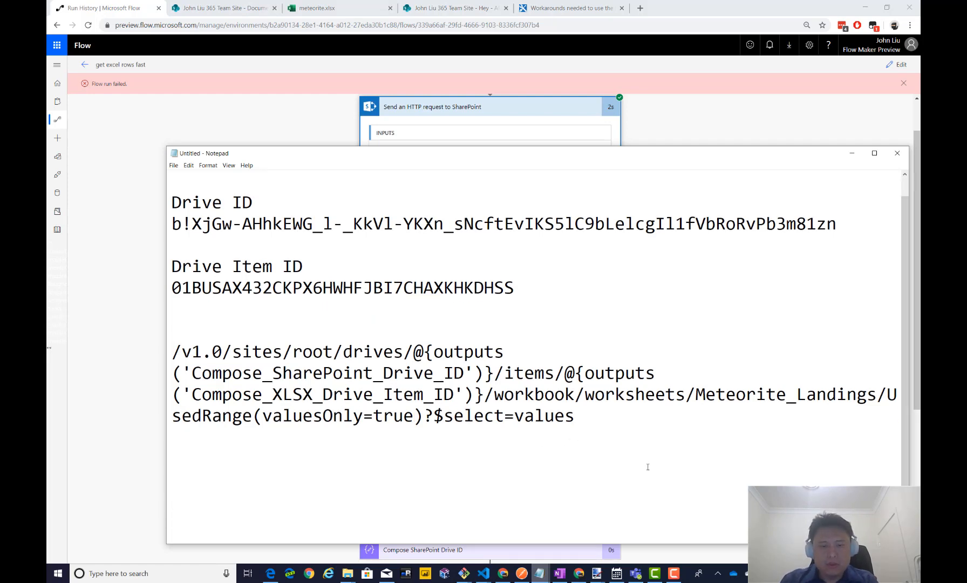
pyautogui.hotkey('ctrl', 'v')
# Search the pasted drives response in the note for "Hey".
pyautogui.scroll(6, 645, 464)
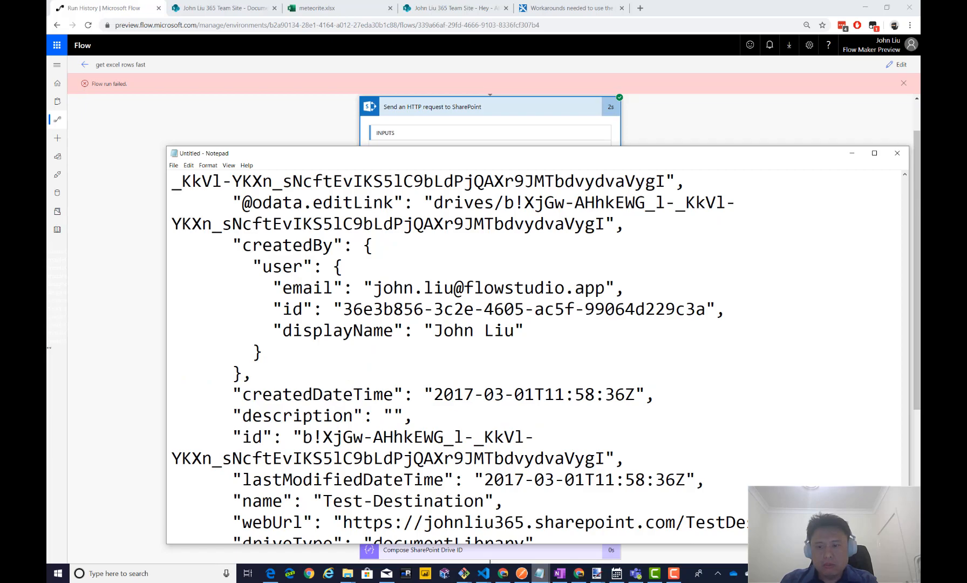
pyautogui.moveTo(905, 527); pyautogui.dragTo(900, 190)
pyautogui.click(474, 225)
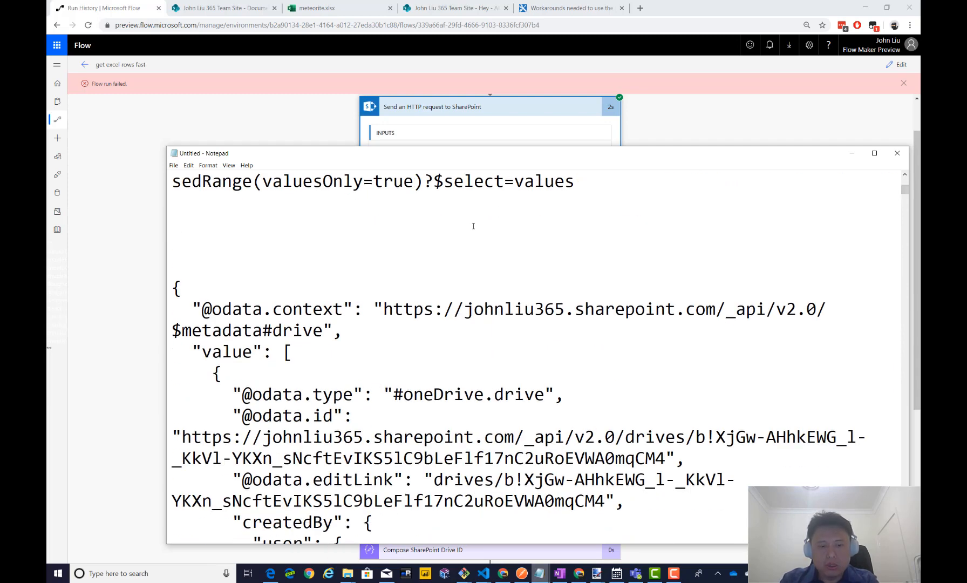
pyautogui.hotkey('ctrl', 'f')
pyautogui.write('Hey')
pyautogui.press('Return')
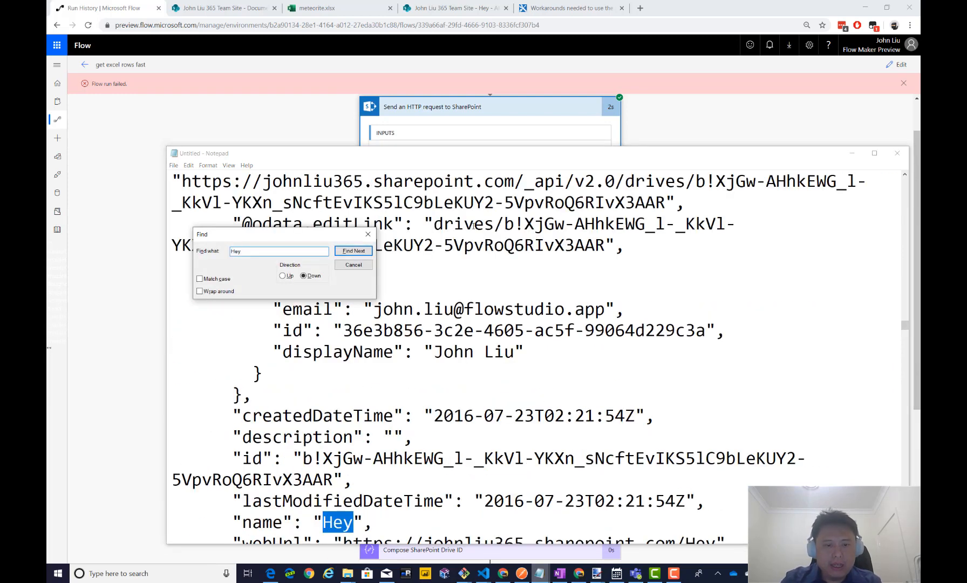
pyautogui.click(353, 265)
# Check the name, webUrl and driveType of the Hey library's entry, and copy the drive ID from its id value.
pyautogui.scroll(-2, 356, 358)
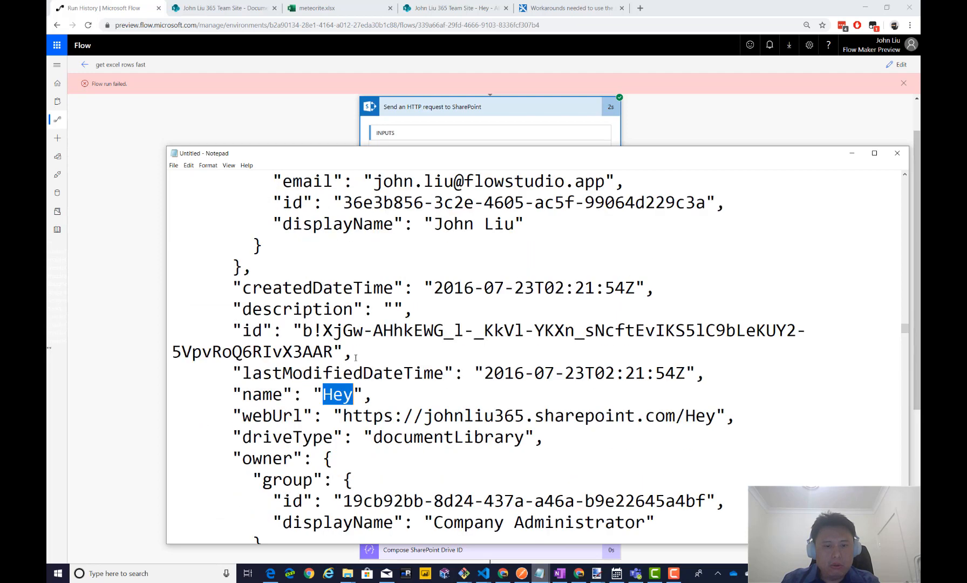
pyautogui.moveTo(344, 417); pyautogui.dragTo(709, 424)
pyautogui.doubleClick(337, 395)
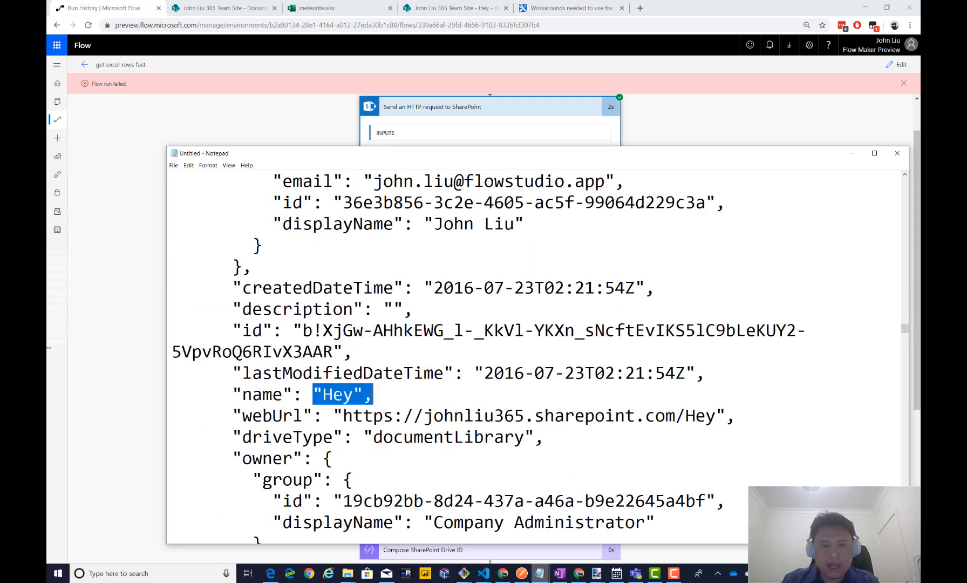
pyautogui.doubleClick(435, 438)
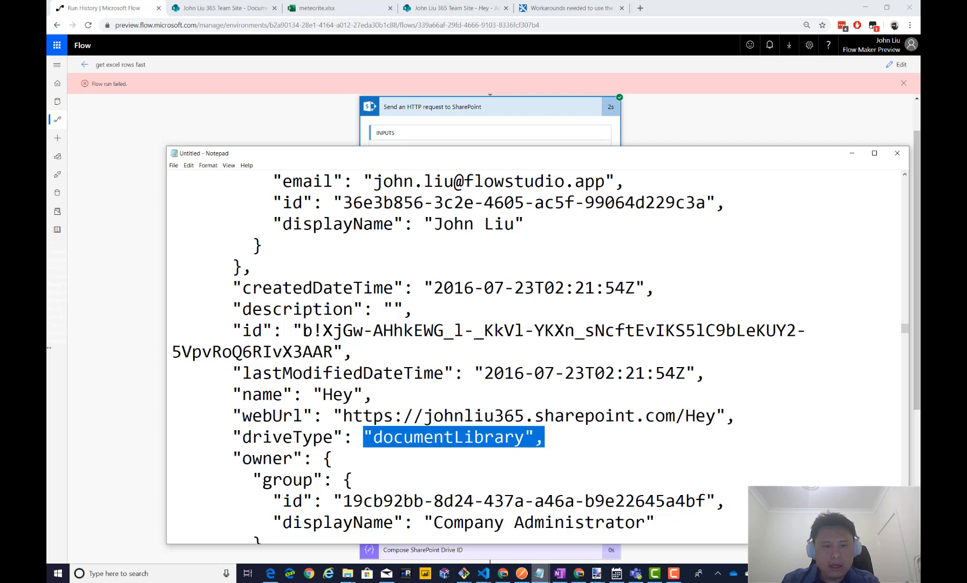
pyautogui.moveTo(303, 331); pyautogui.dragTo(335, 351)
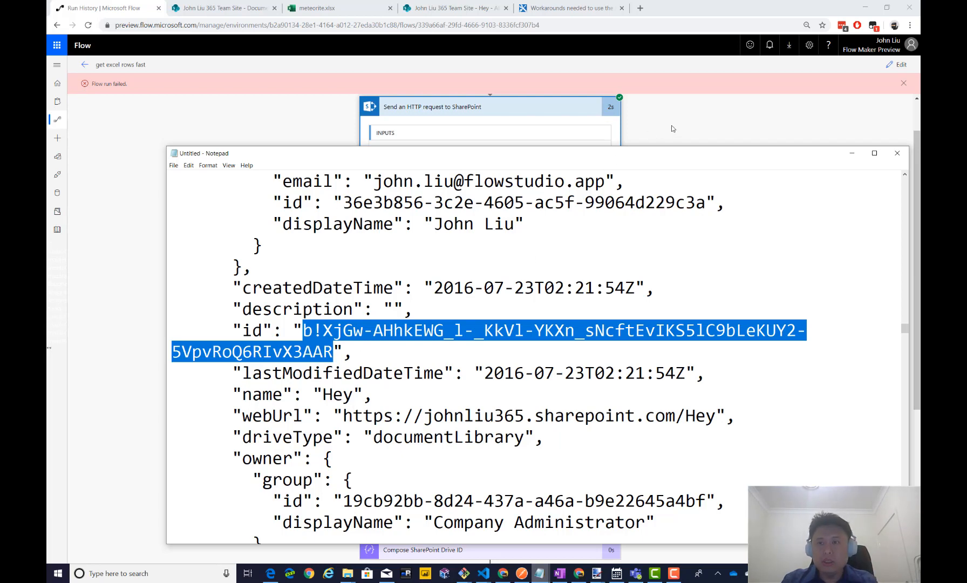
# Return to the flow in the browser, edit it, and append the Hey library's drive ID after _api/v2.0/drives/ in Send an HTTP request to SharePoint's Uri.
pyautogui.click(832, 104)
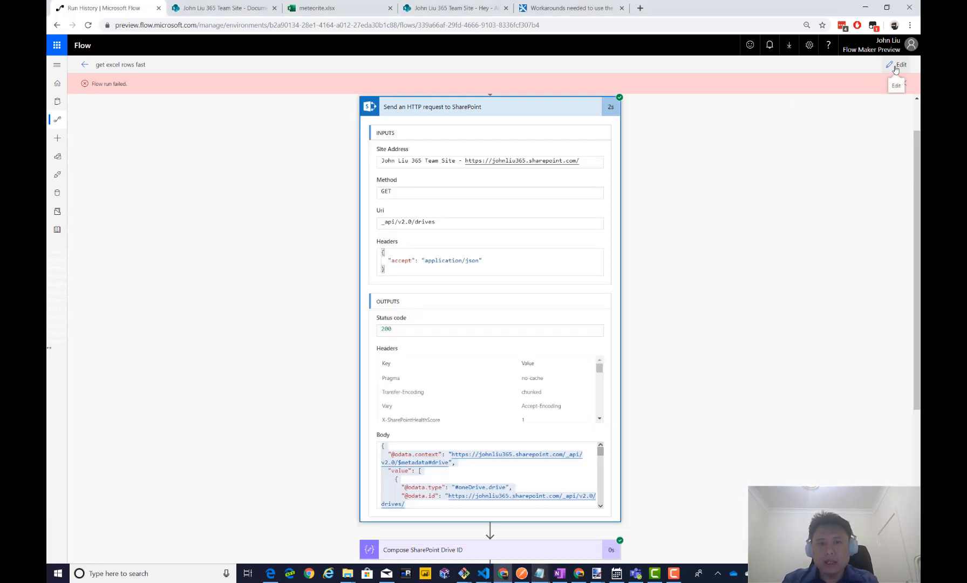
pyautogui.click(896, 67)
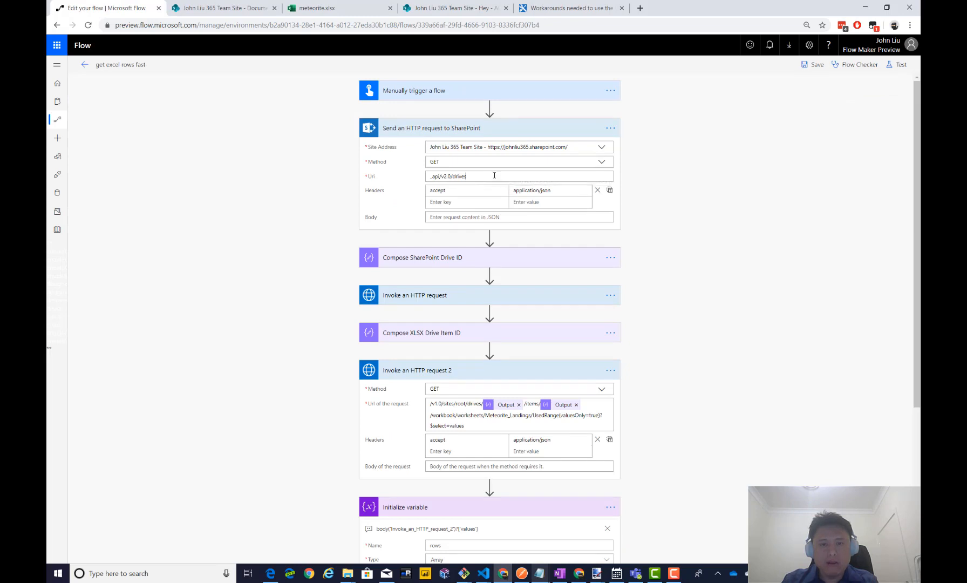
pyautogui.click(495, 176)
pyautogui.write('b!XjGw-AHnkEWG_I-_KkVI-YKXn_sNcftEvlKS5lC9bLeKUY2-5VpvRoQ6RlvX3AAR')
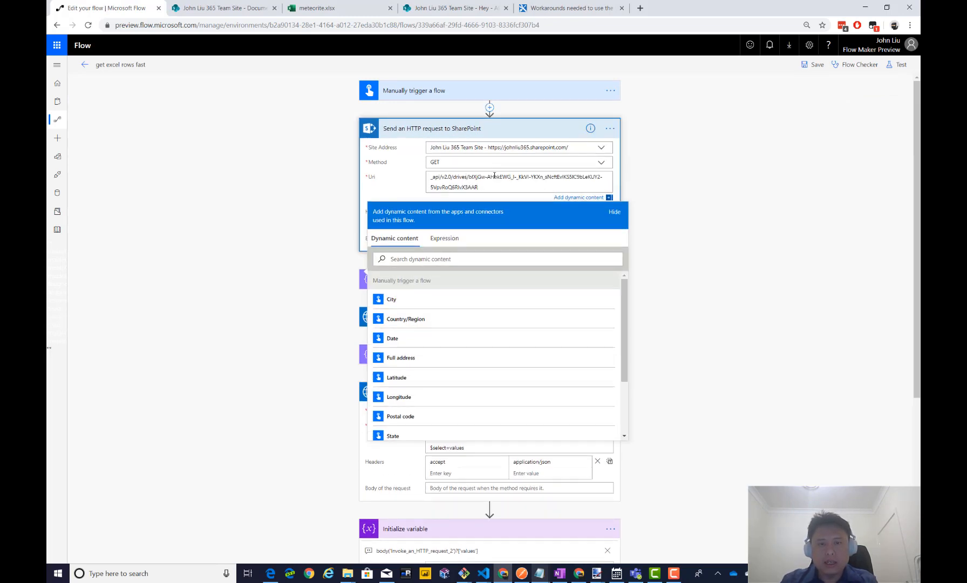
pyautogui.click(716, 168)
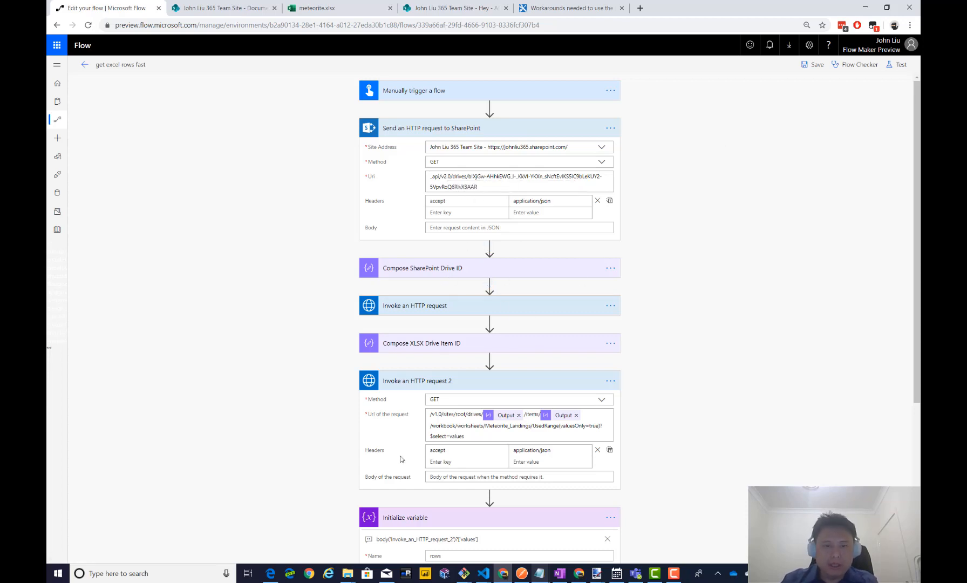
# Save and test the flow using data from the successful run made 11 minutes ago.
pyautogui.click(899, 64)
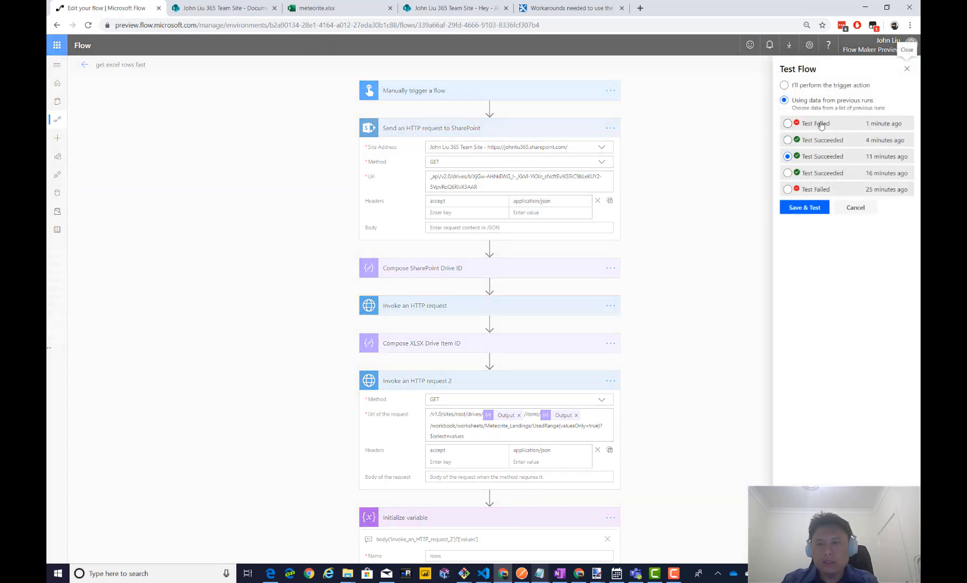
pyautogui.click(820, 124)
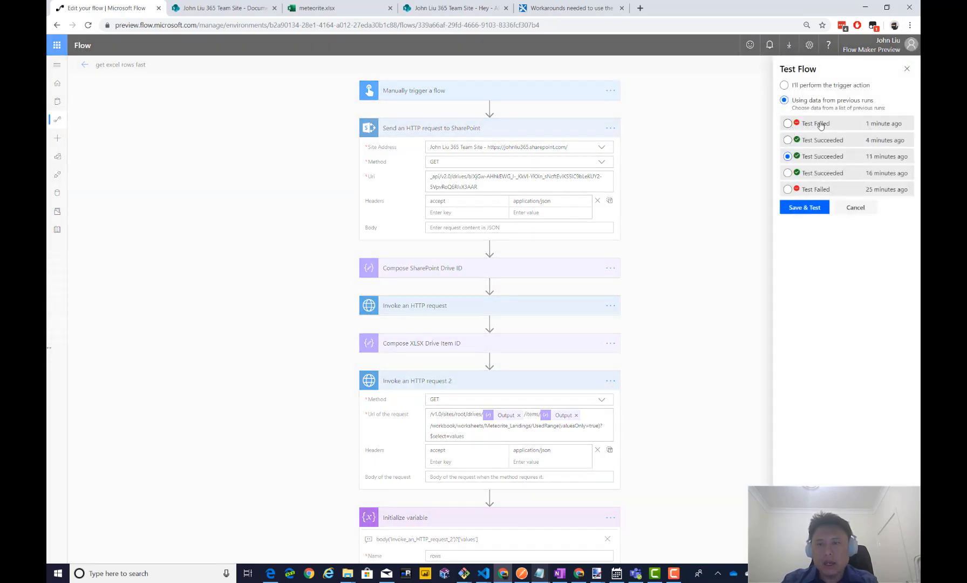
pyautogui.click(808, 211)
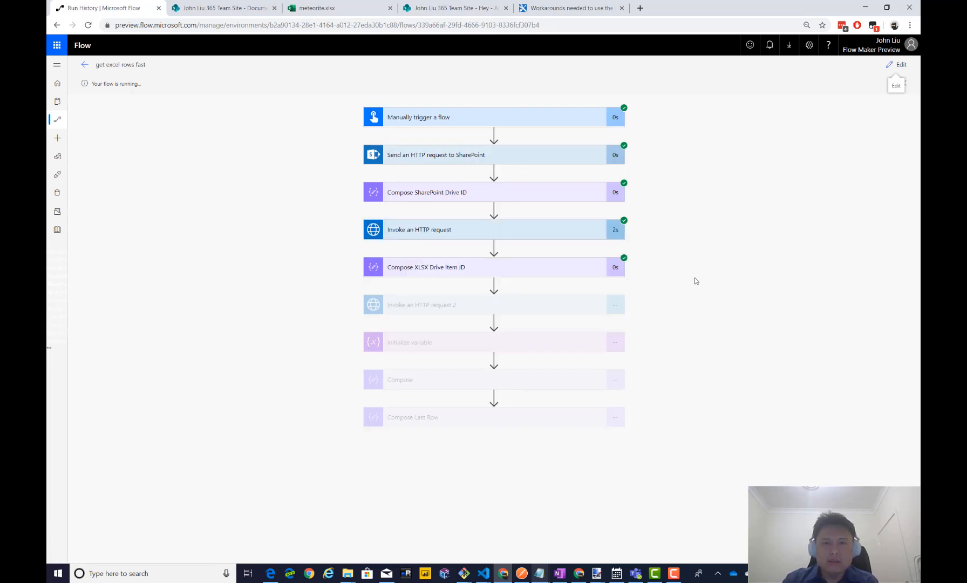
# Expand Invoke an HTTP request in the new run and check the drive ID and meteorite.xlsx path in its request Url.
pyautogui.click(459, 233)
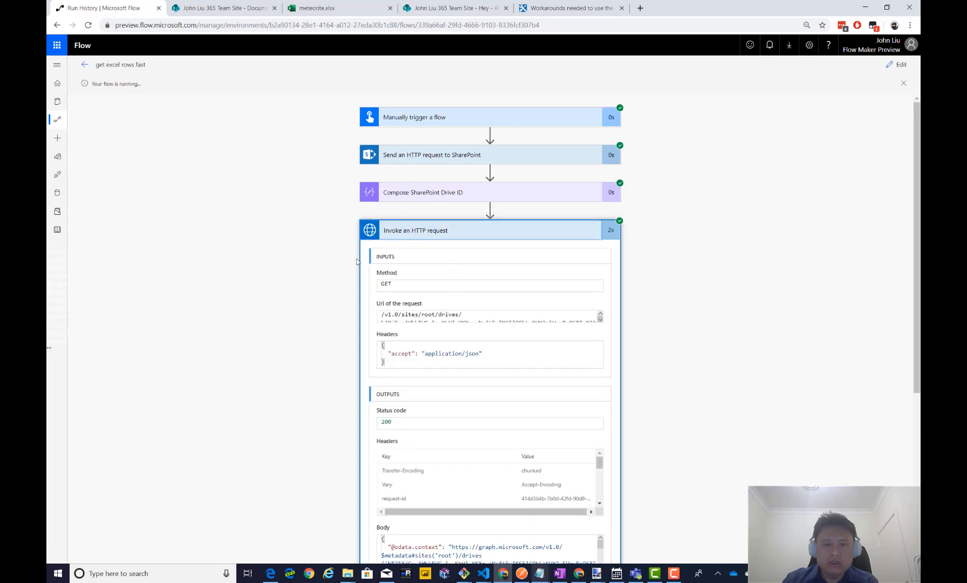
pyautogui.scroll(-1, 337, 273)
pyautogui.scroll(-2, 483, 271)
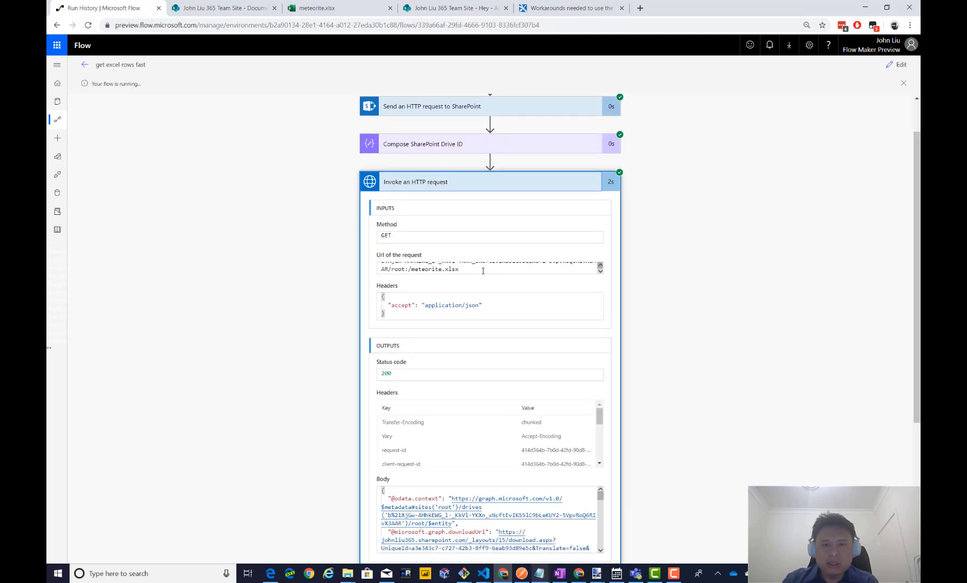
pyautogui.scroll(1, 490, 271)
pyautogui.tripleClick(492, 271)
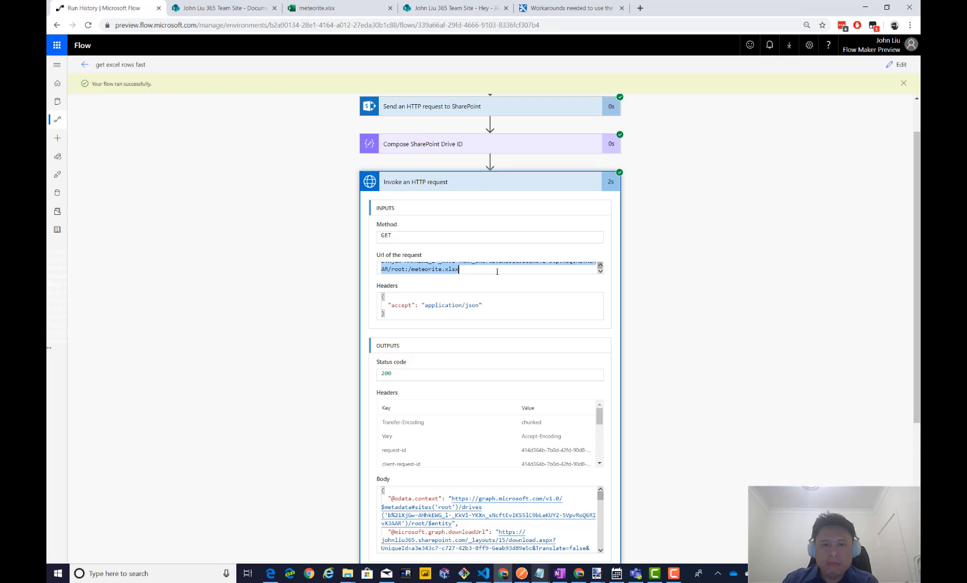
pyautogui.click(433, 271)
# Examine the output Body of Invoke an HTTP request for the meteorite.xlsx item's id, parent drive and file details.
pyautogui.scroll(-3, 330, 305)
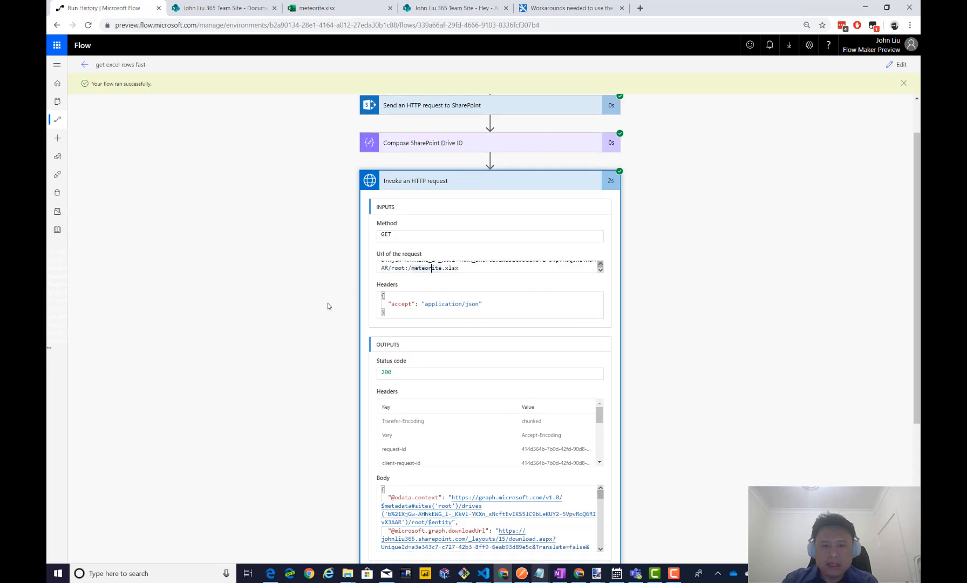
pyautogui.scroll(-5, 570, 389)
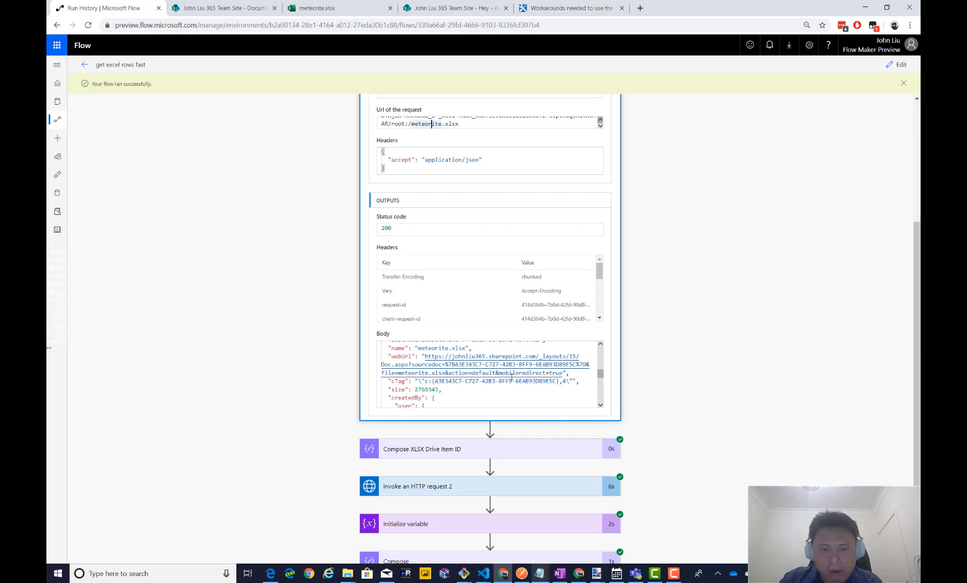
pyautogui.scroll(1, 492, 368)
pyautogui.scroll(-5, 492, 368)
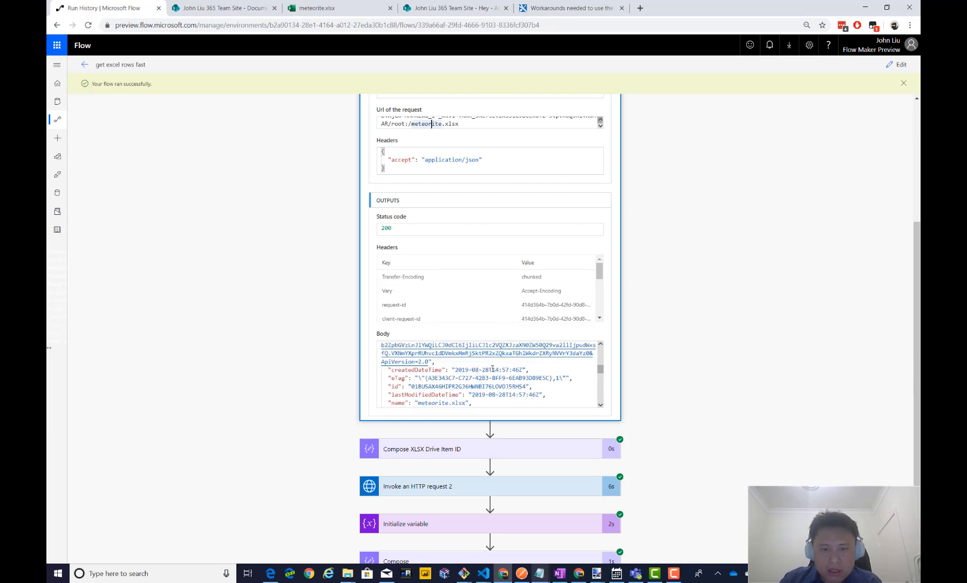
pyautogui.scroll(-3, 493, 368)
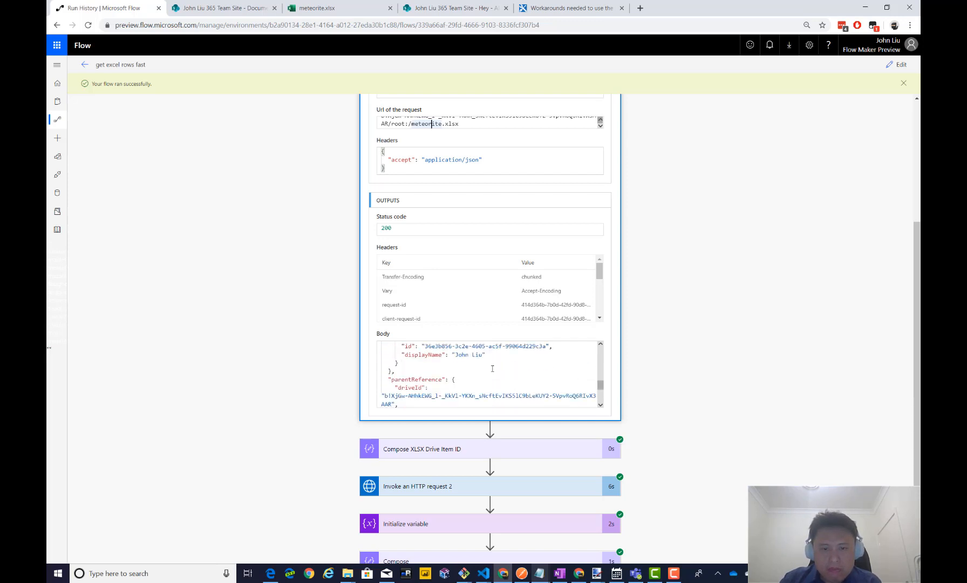
pyautogui.scroll(-1, 492, 368)
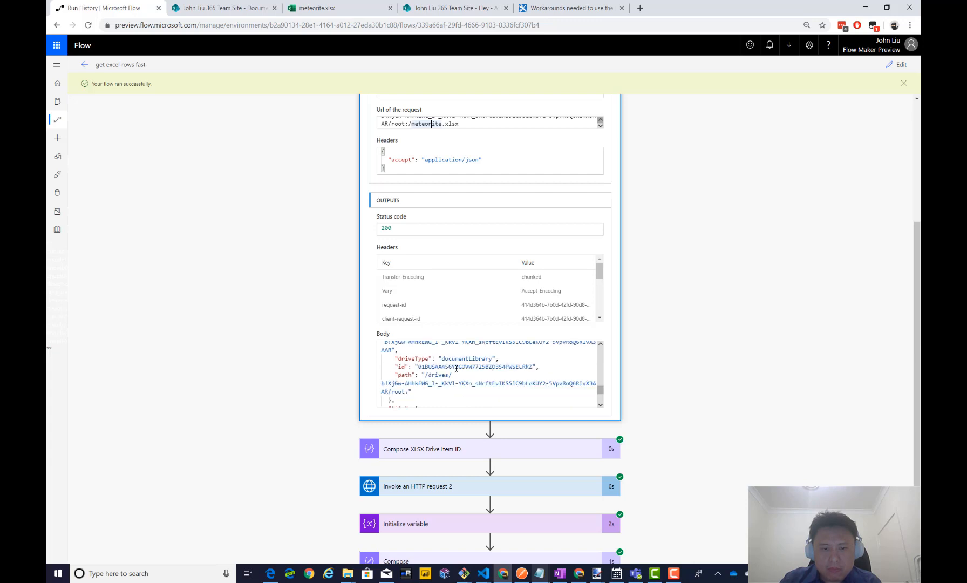
pyautogui.scroll(-2, 441, 368)
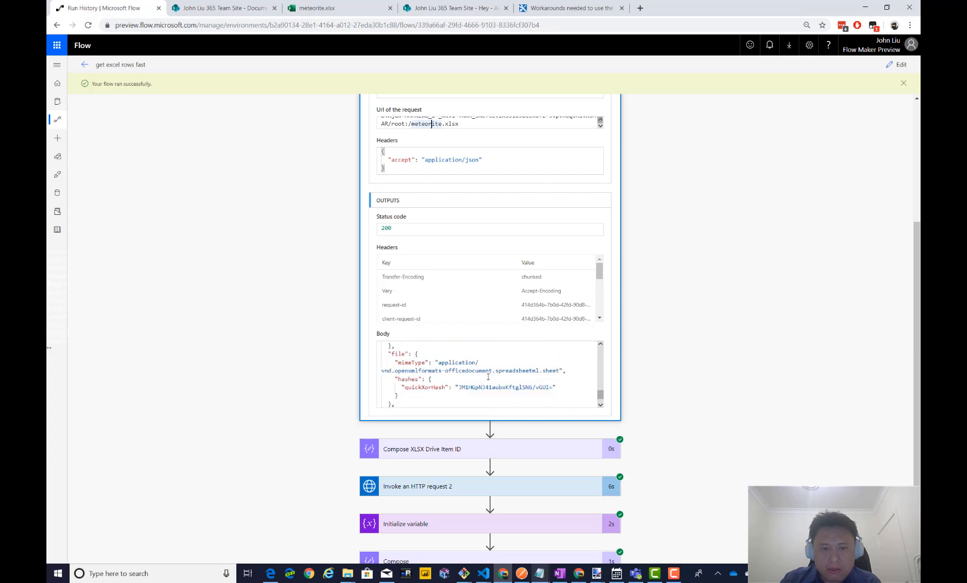
pyautogui.scroll(-2, 488, 377)
pyautogui.scroll(-1, 329, 341)
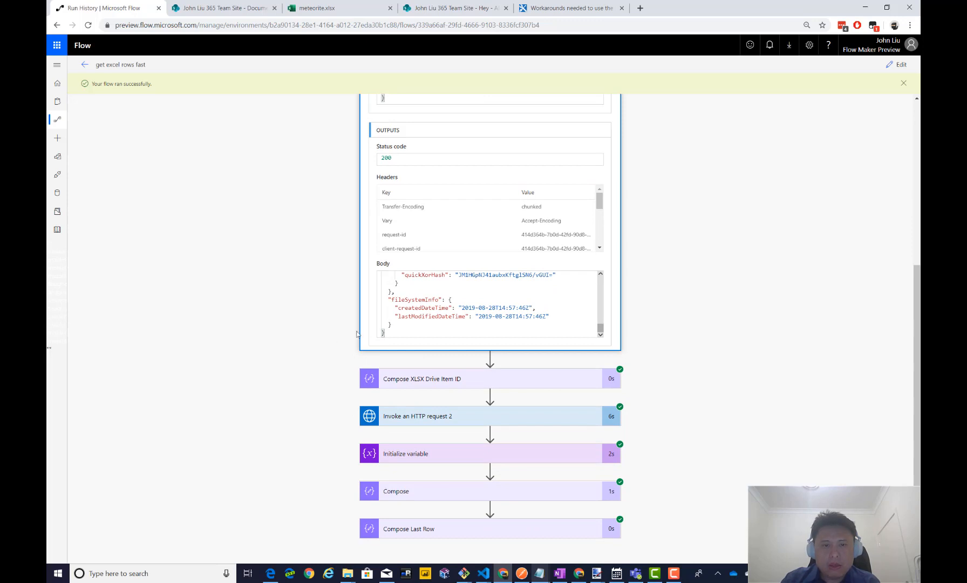
pyautogui.scroll(1, 348, 294)
pyautogui.scroll(2, 347, 294)
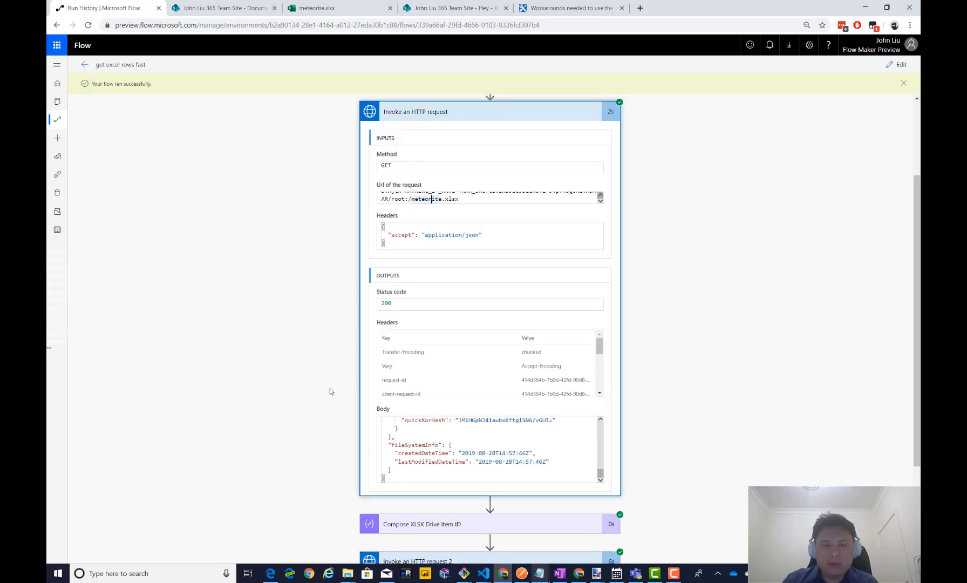
pyautogui.scroll(-3, 328, 391)
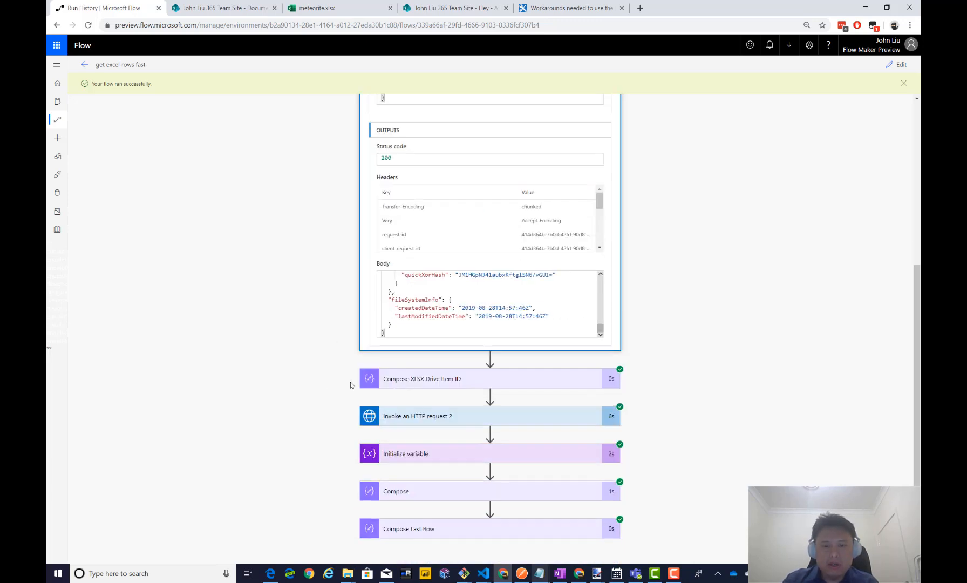
# Expand Invoke an HTTP request 2 and read through the Url of its worksheet request.
pyautogui.click(458, 417)
pyautogui.scroll(-3, 335, 413)
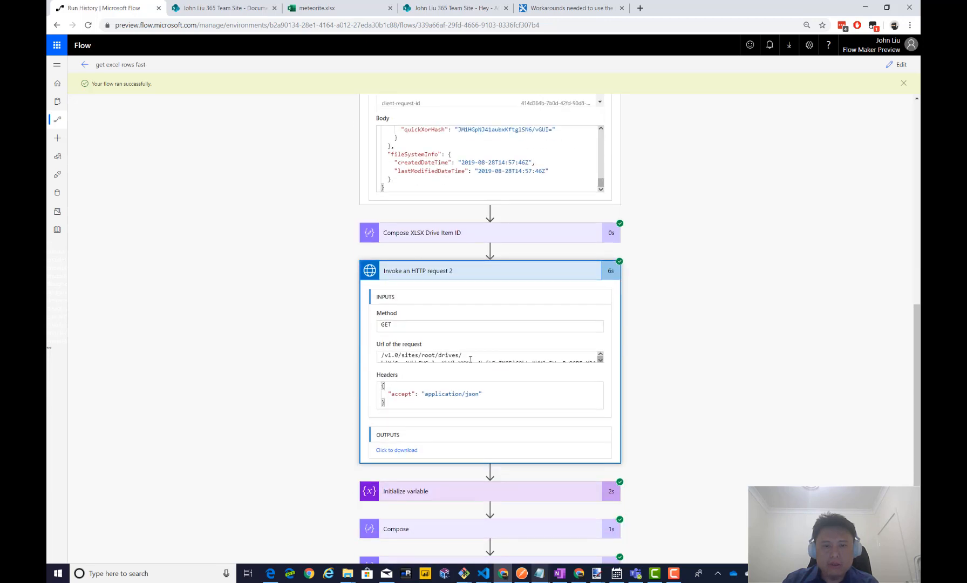
pyautogui.scroll(-1, 471, 359)
pyautogui.scroll(1, 470, 360)
pyautogui.scroll(-1, 471, 359)
pyautogui.scroll(1, 451, 357)
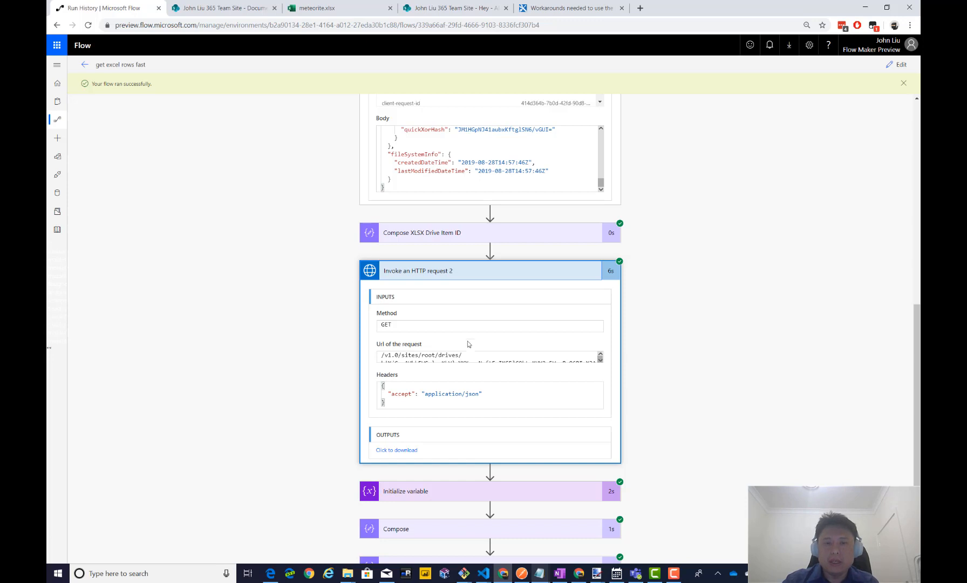
# Collapse the details of Invoke an HTTP request 2 and Invoke an HTTP request to view the whole run.
pyautogui.click(487, 278)
pyautogui.scroll(4, 703, 338)
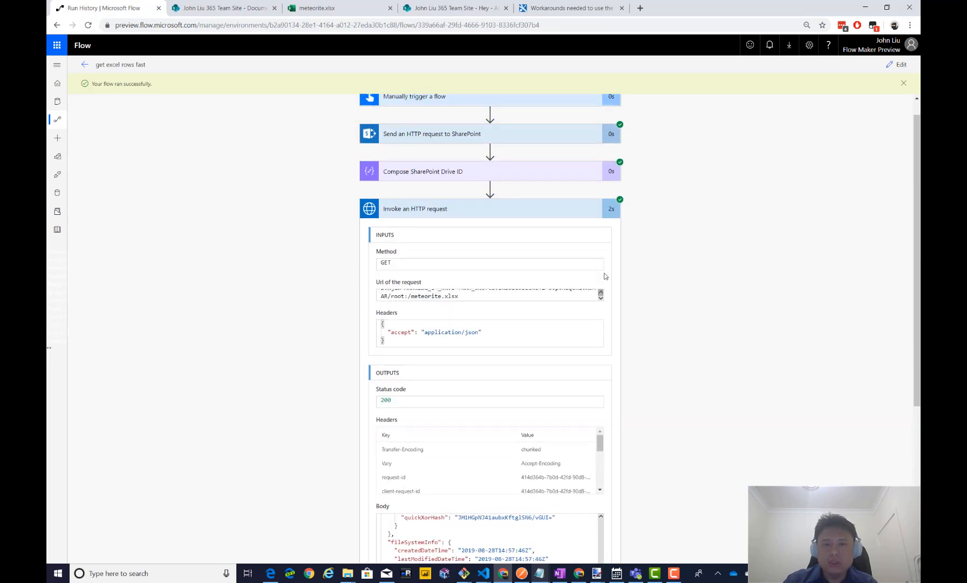
pyautogui.click(540, 209)
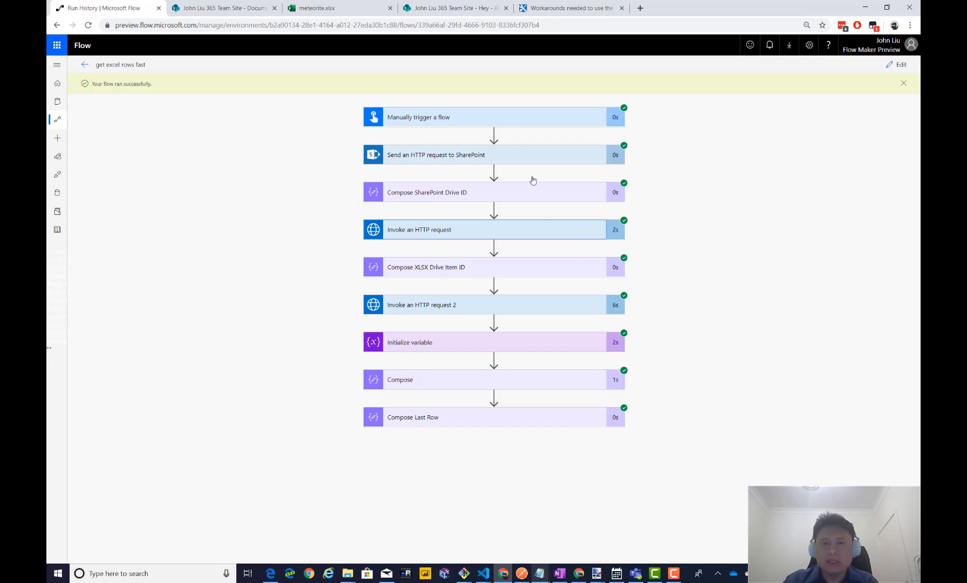
# Expand Send an HTTP request to SharePoint in the run and check its request Uri and output Body.
pyautogui.click(520, 160)
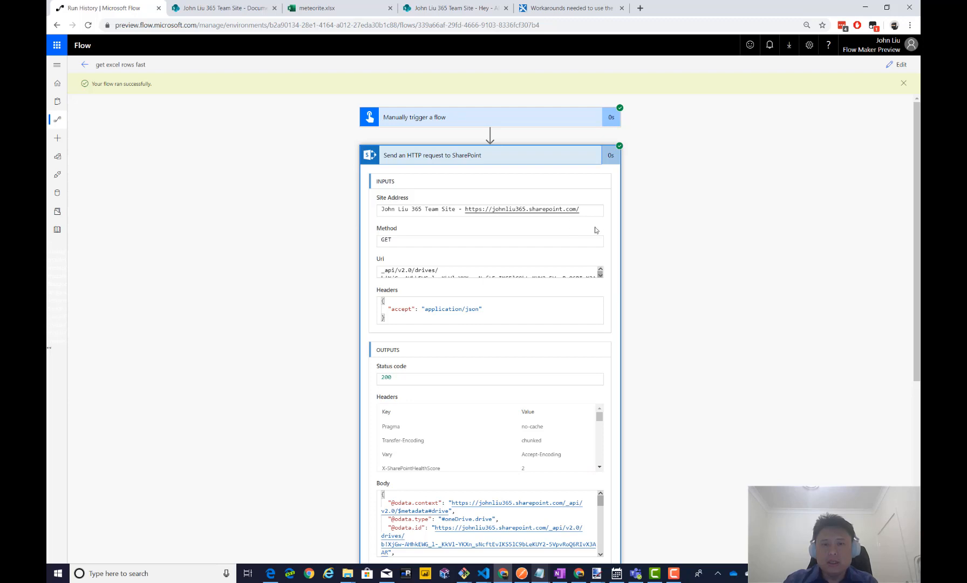
pyautogui.scroll(-1, 596, 230)
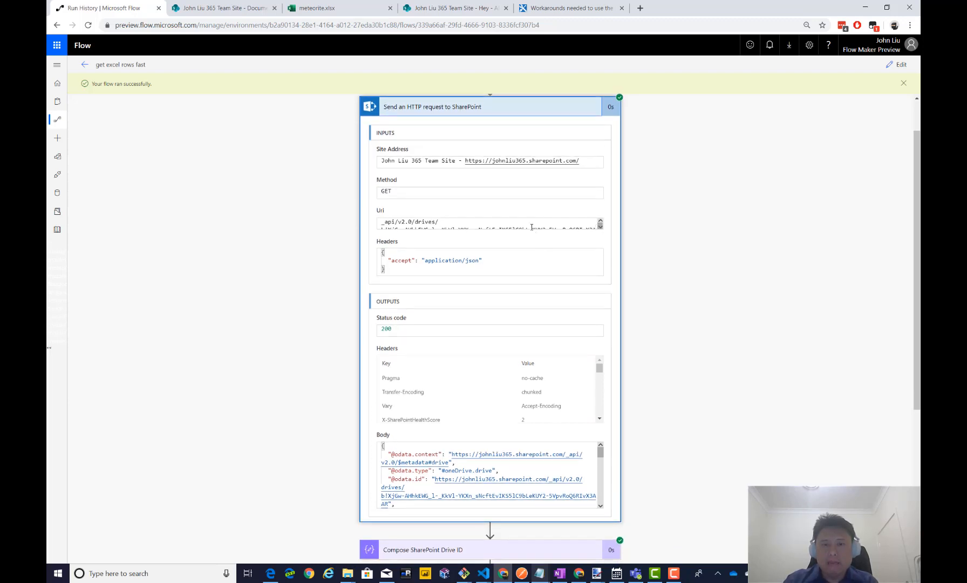
pyautogui.scroll(-2, 532, 227)
pyautogui.scroll(1, 532, 226)
# Switch to Notepad and add a "Hey" Drive ID entry below the first Drive ID, with b!XjGw-AHhkEWG_l-_KkVl-YKXn_sNcftEvIKS5lC9bLeKUY2-5VpvRoQ6RIvX3AAR on the line beneath.
pyautogui.moveTo(541, 571)
pyautogui.click(579, 534)
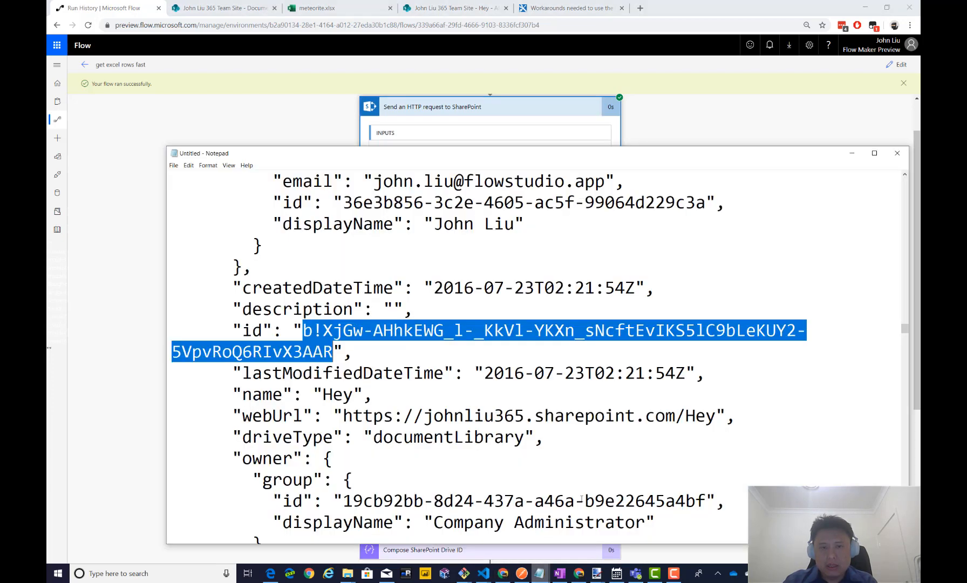
pyautogui.scroll(-12, 537, 382)
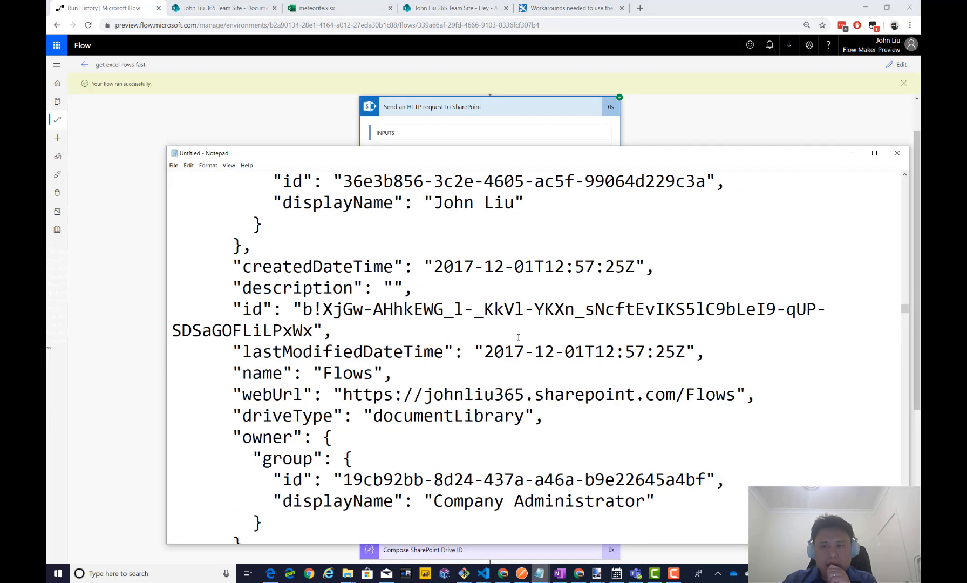
pyautogui.scroll(10, 905, 295)
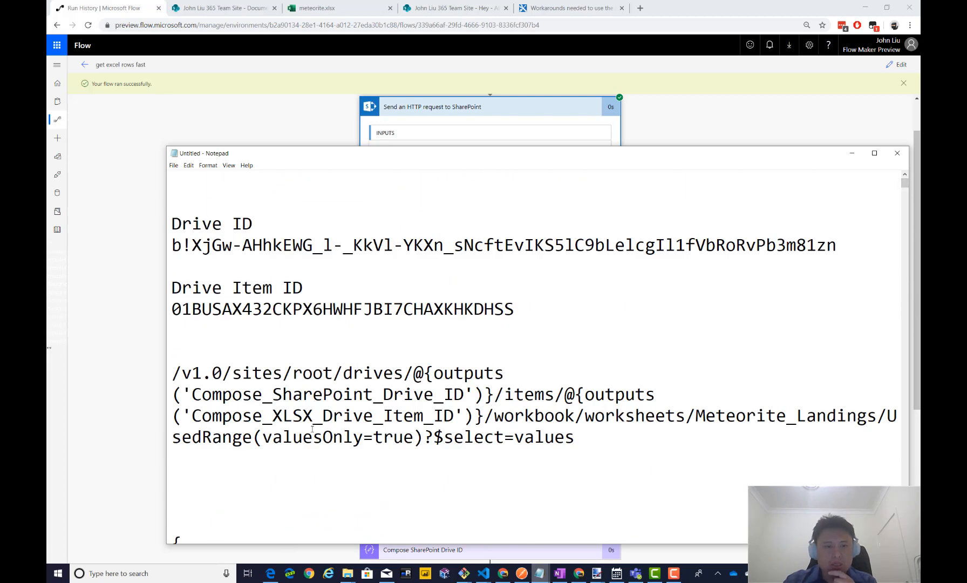
pyautogui.click(290, 272)
pyautogui.press('Return')
pyautogui.press('Return')
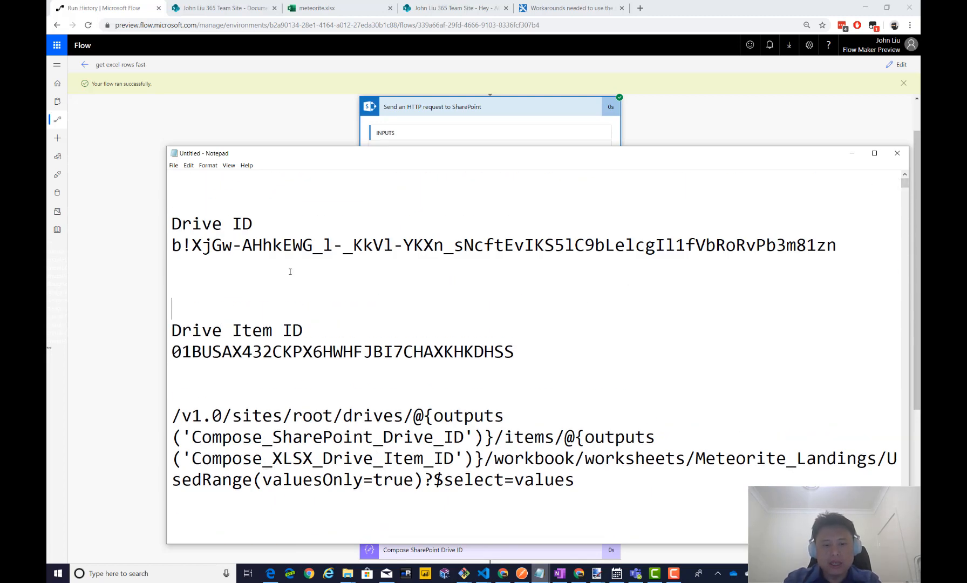
pyautogui.press('Up')
pyautogui.write('"Hey" D')
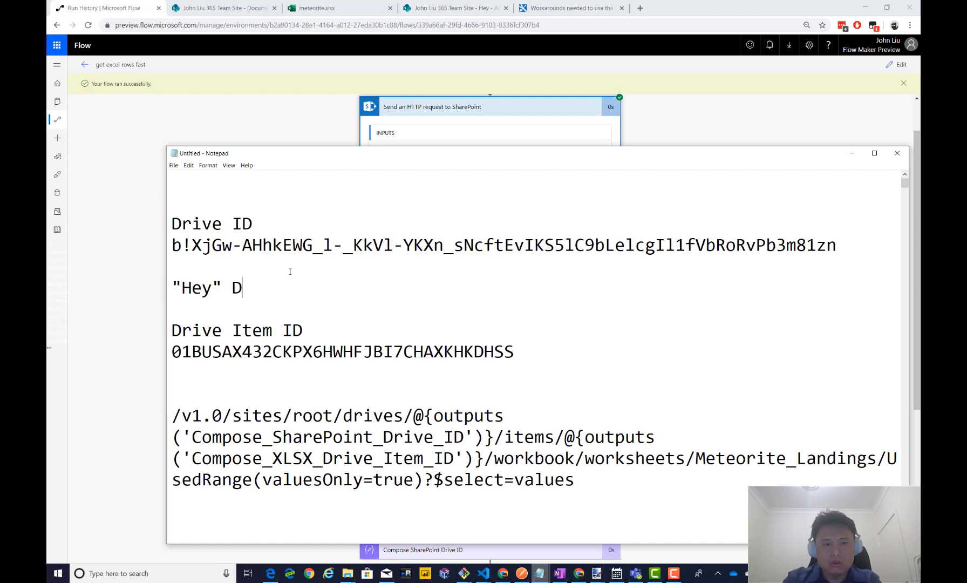
pyautogui.write('rive ID')
pyautogui.press('Return')
pyautogui.write('b!XjGw-AHhkEWG_l-_KkVl-YKXn_sNcftEvIKS5lC9bLeKUY2-5VpvRoQ6RIvX3AAR')
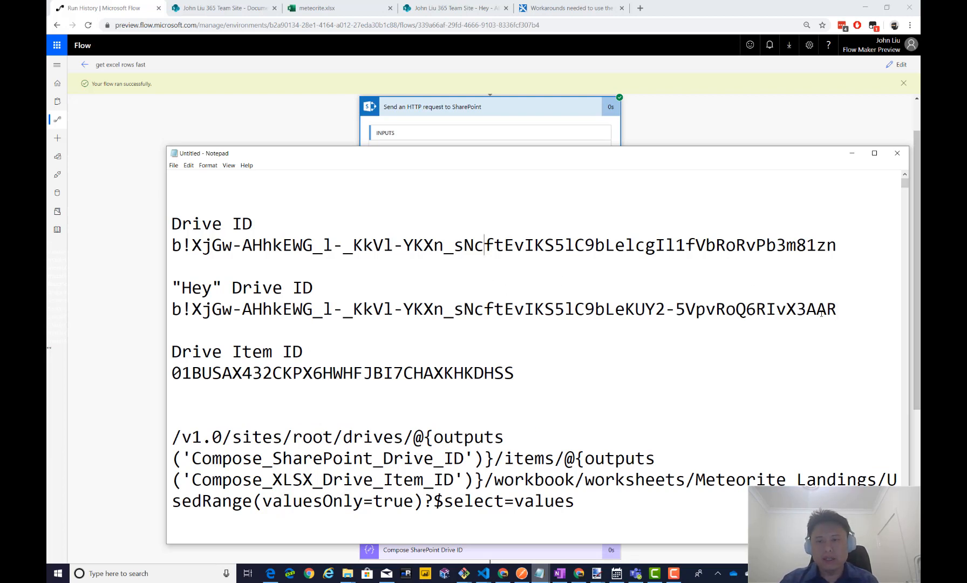
# Highlight the ending of the "Hey" Drive ID to compare it with the Drive ID above, and clear the selection.
pyautogui.click(843, 309)
pyautogui.moveTo(843, 309); pyautogui.dragTo(552, 300)
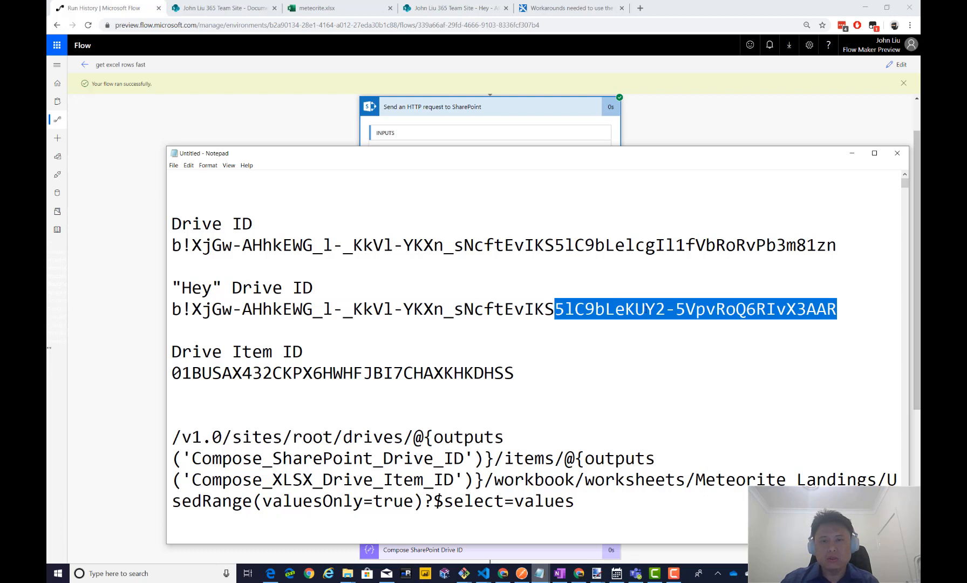
pyautogui.click(647, 309)
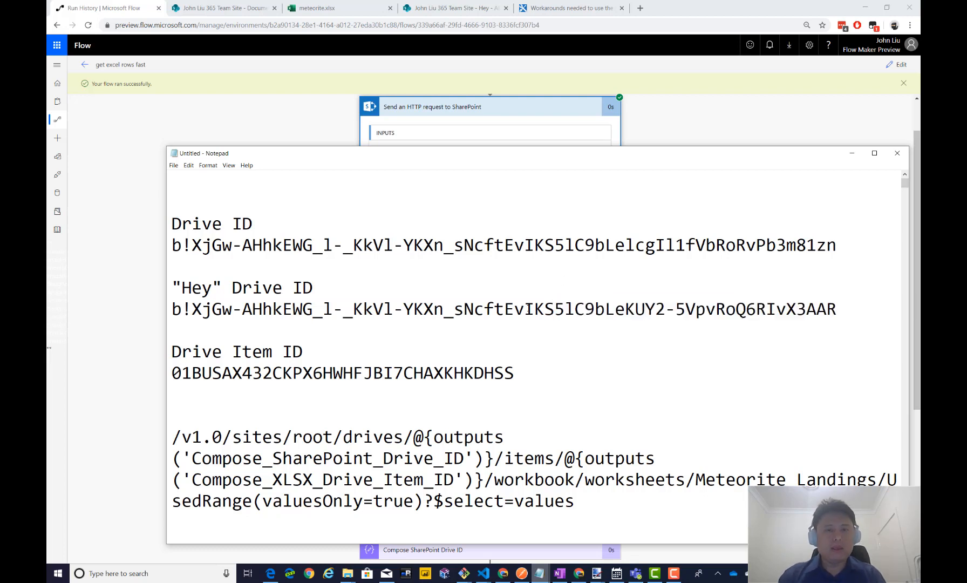
# Return to the flow run in the browser and collapse the details of Send an HTTP request to SharePoint.
pyautogui.click(682, 115)
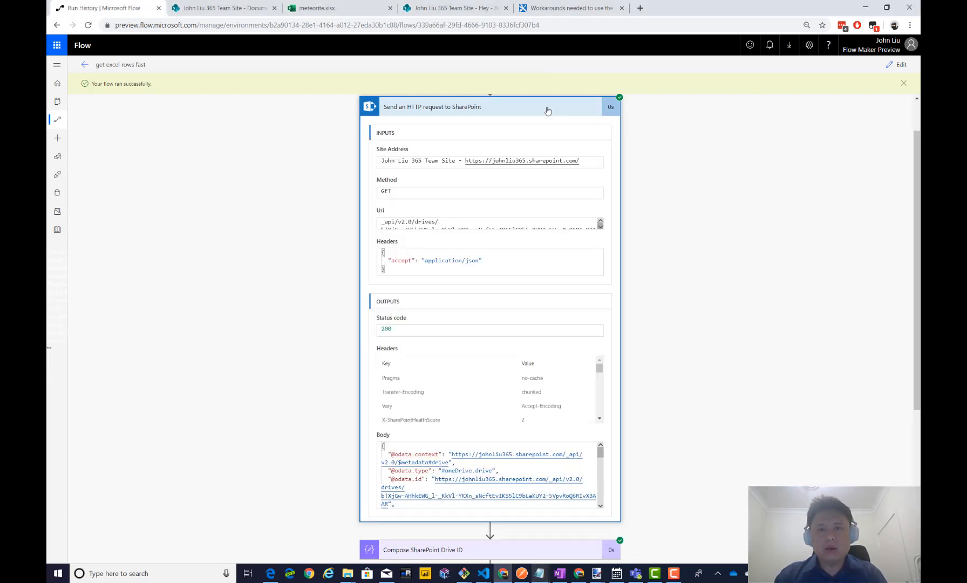
pyautogui.click(528, 114)
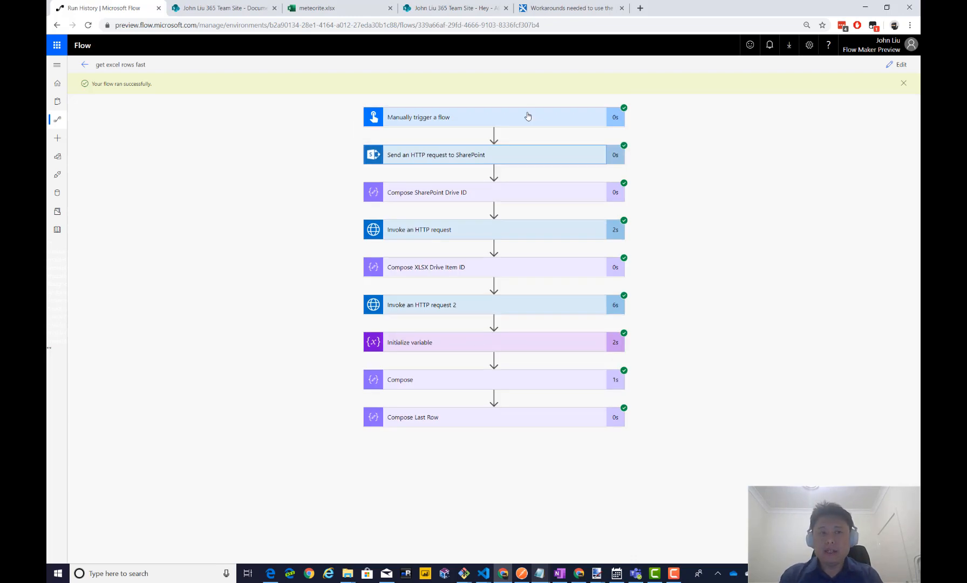